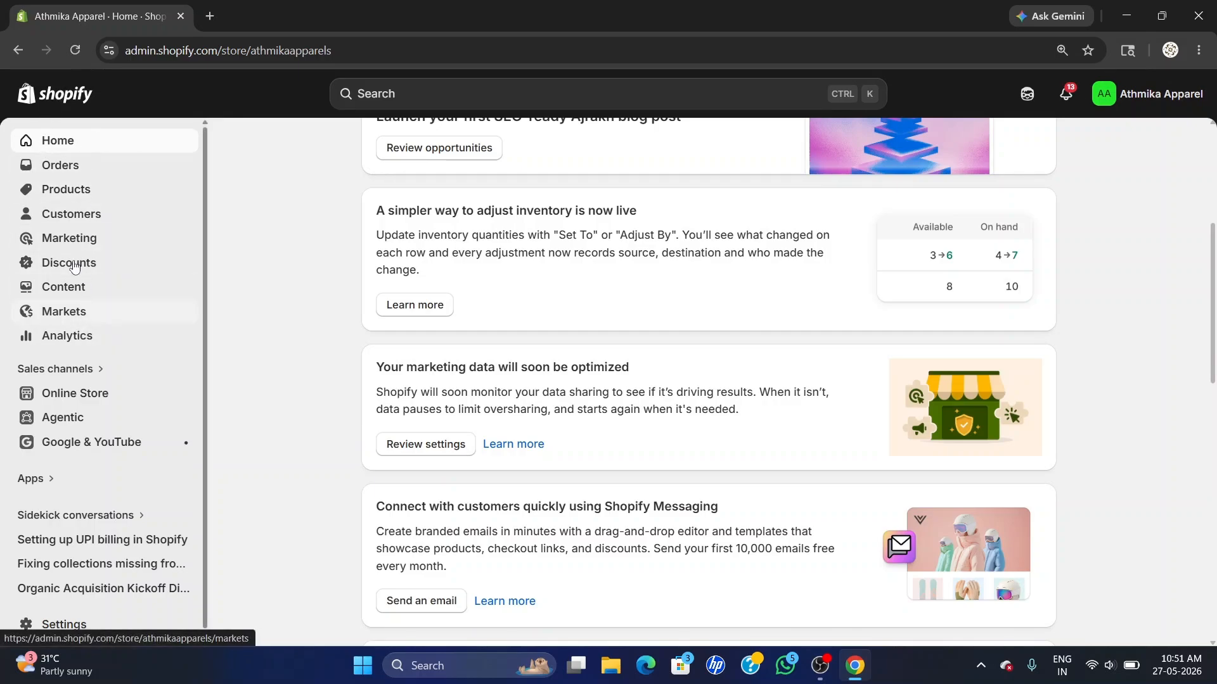
# Start a new product in the store and title it "Dark Pink 3pcs Churidar Set"
pyautogui.click(94, 201)
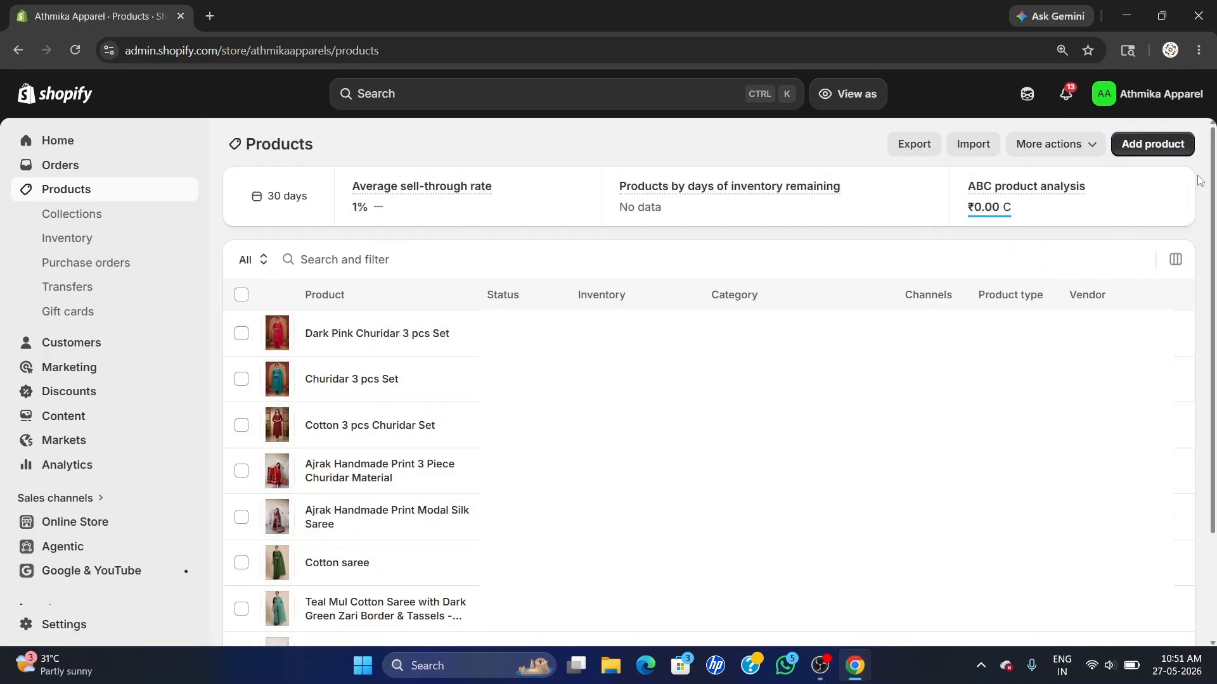
pyautogui.click(1154, 145)
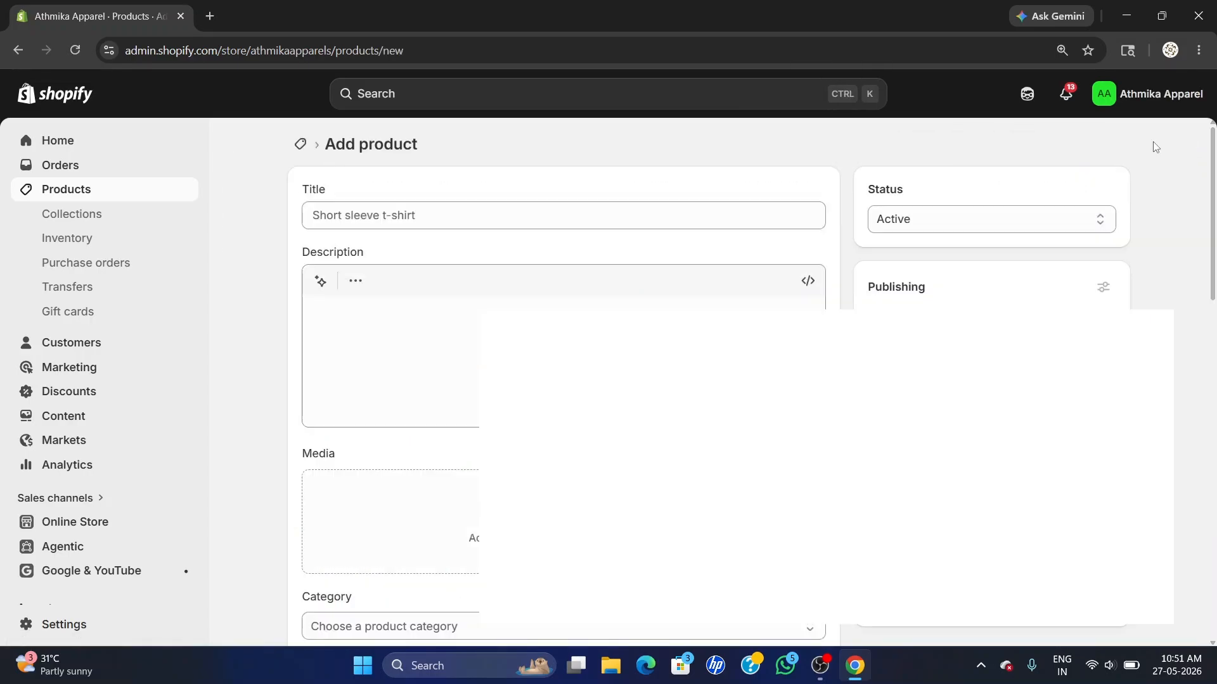
pyautogui.click(484, 215)
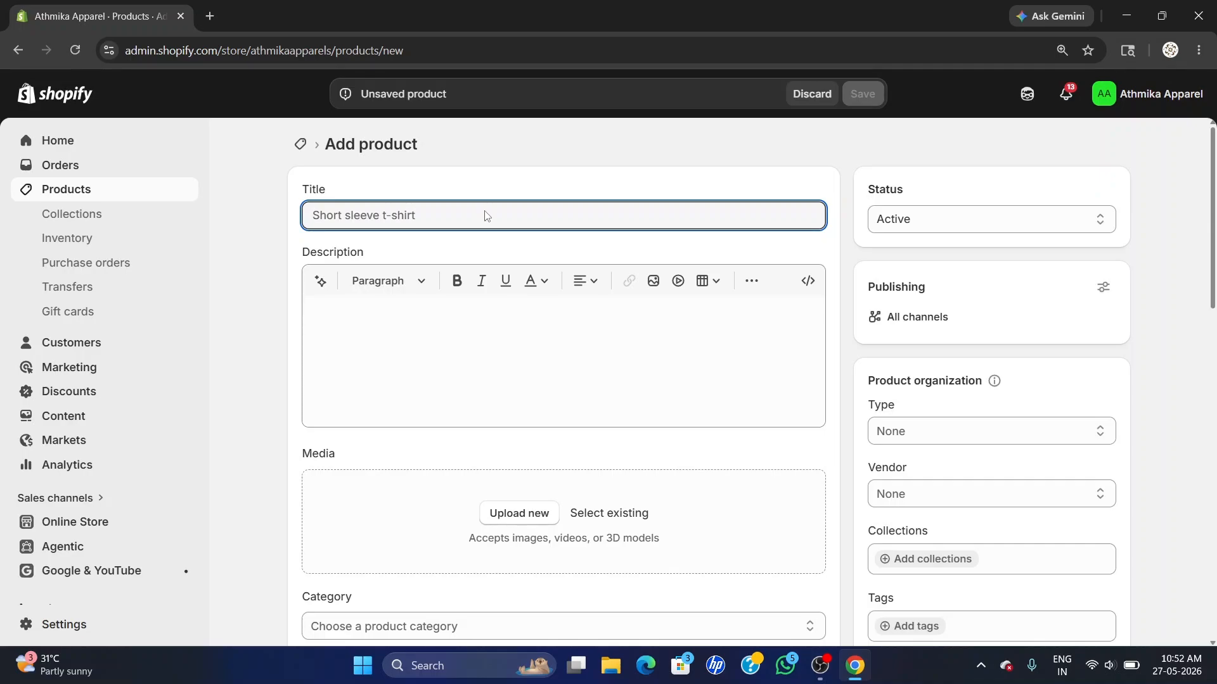
pyautogui.write('Dar')
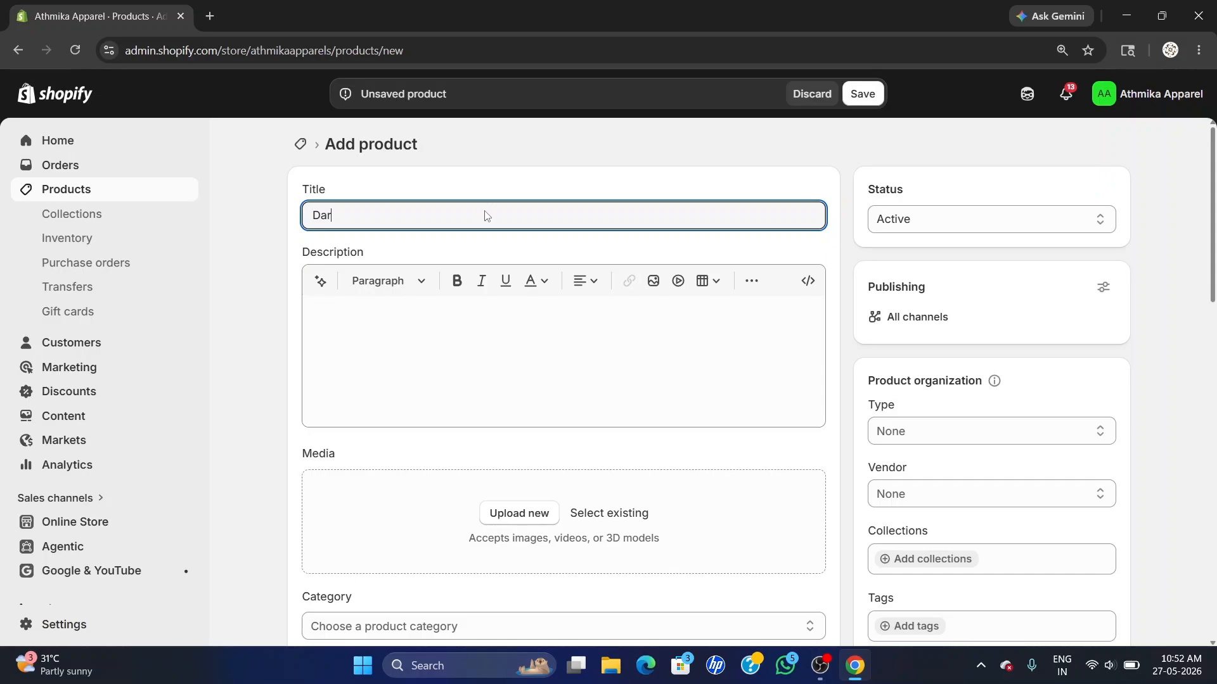
pyautogui.write('k pink')
pyautogui.press('BackSpace')
pyautogui.press('BackSpace')
pyautogui.press('BackSpace')
pyautogui.press('BackSpace')
pyautogui.press('BackSpace')
pyautogui.write('Pi')
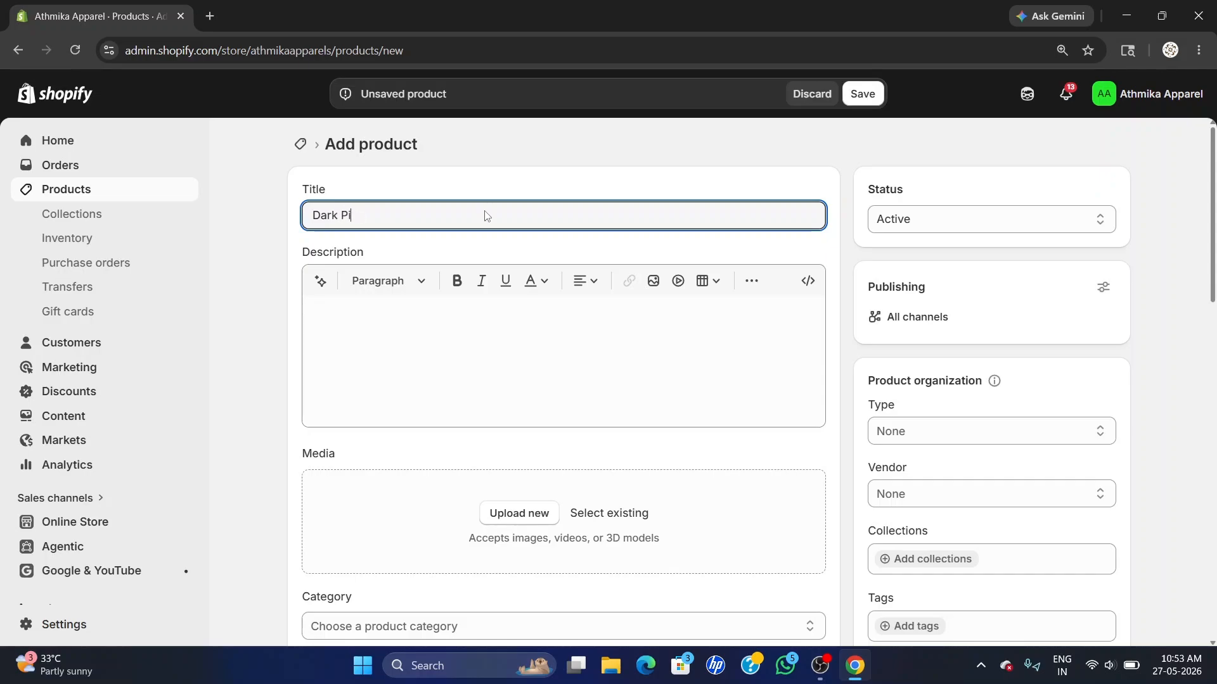
pyautogui.write('nkCl')
pyautogui.press('BackSpace')
pyautogui.press('BackSpace')
pyautogui.write('#')
pyautogui.press('BackSpace')
pyautogui.write('3pcs Churi')
pyautogui.press('BackSpace')
pyautogui.write('uridar Set')
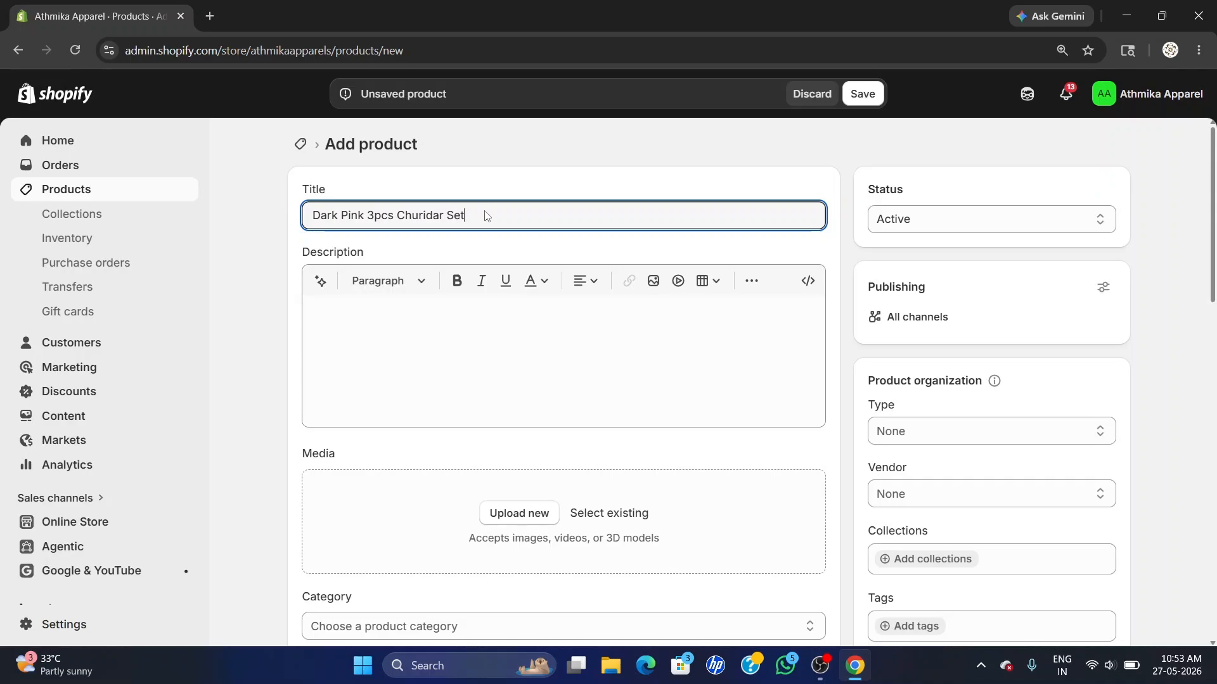
# Write "Product Highlight" as a bold heading in the product description
pyautogui.click(543, 363)
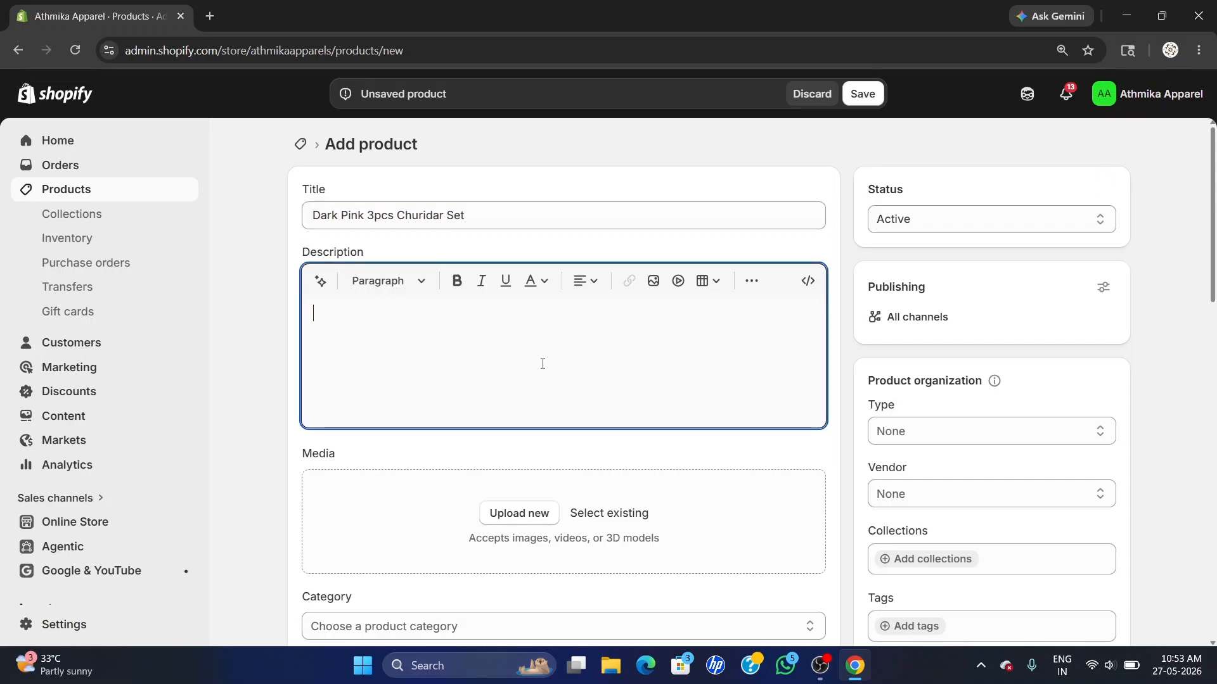
pyautogui.write('Pro')
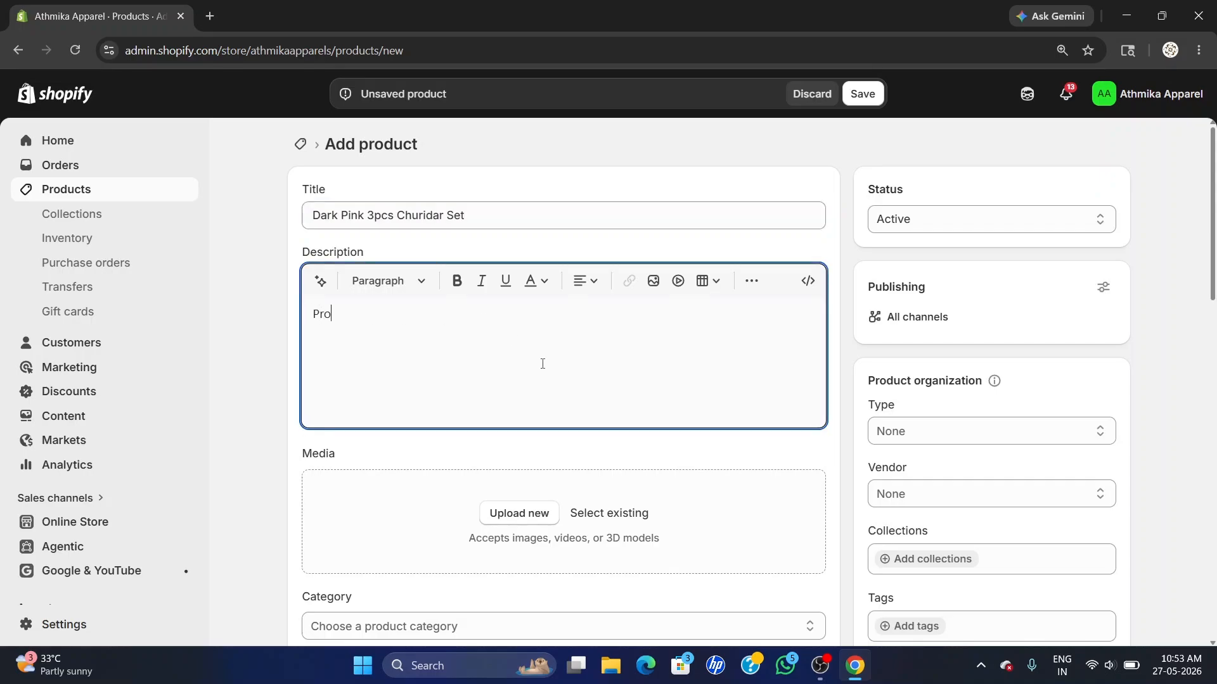
pyautogui.write('duct Hugh====')
pyautogui.press('BackSpace')
pyautogui.press('BackSpace')
pyautogui.press('BackSpace')
pyautogui.press('BackSpace')
pyautogui.press('BackSpace')
pyautogui.press('BackSpace')
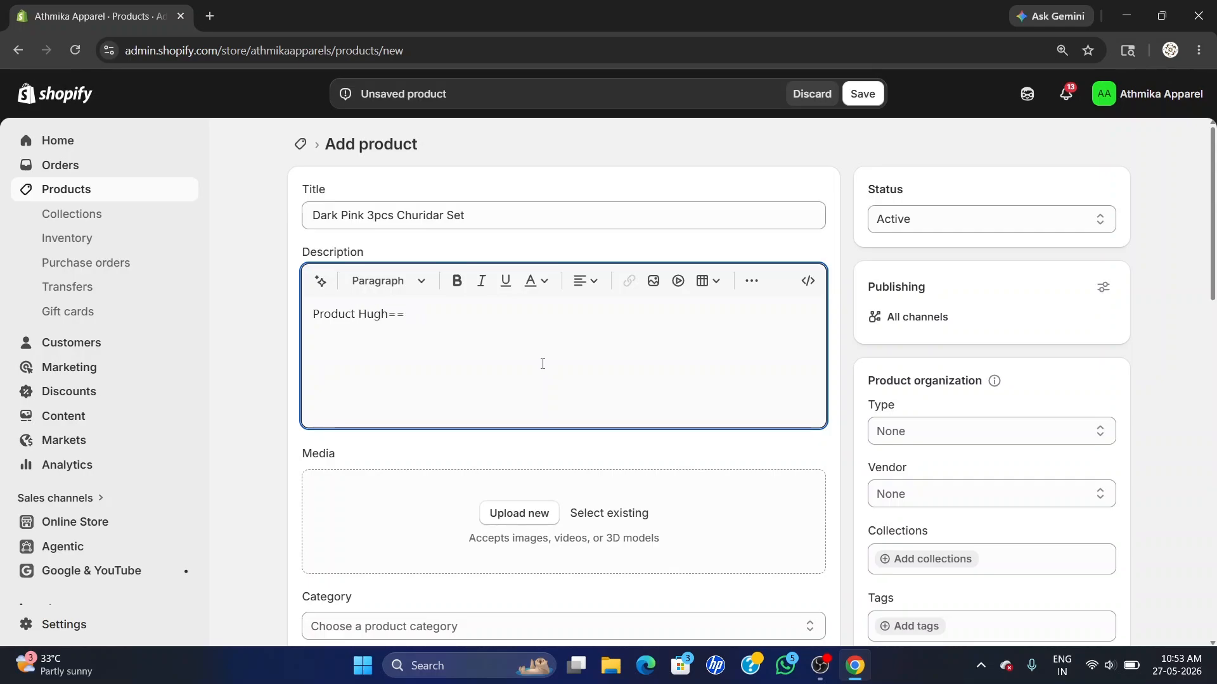
pyautogui.write('ighlight')
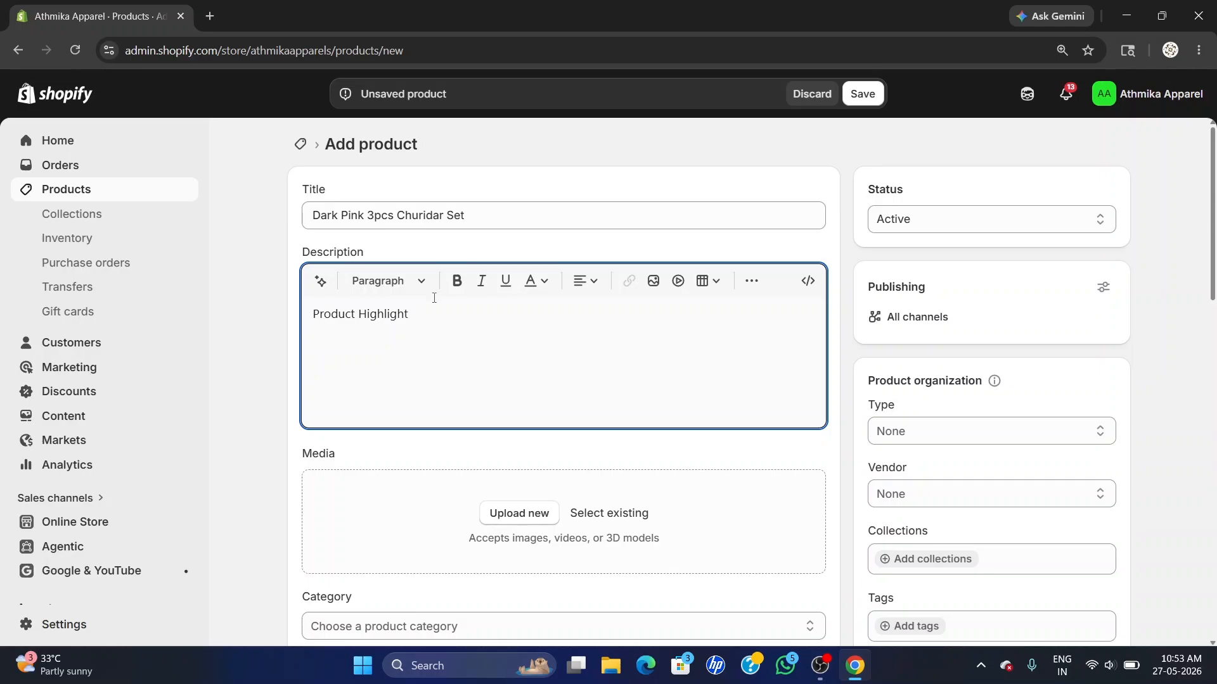
pyautogui.moveTo(426, 315); pyautogui.dragTo(312, 315)
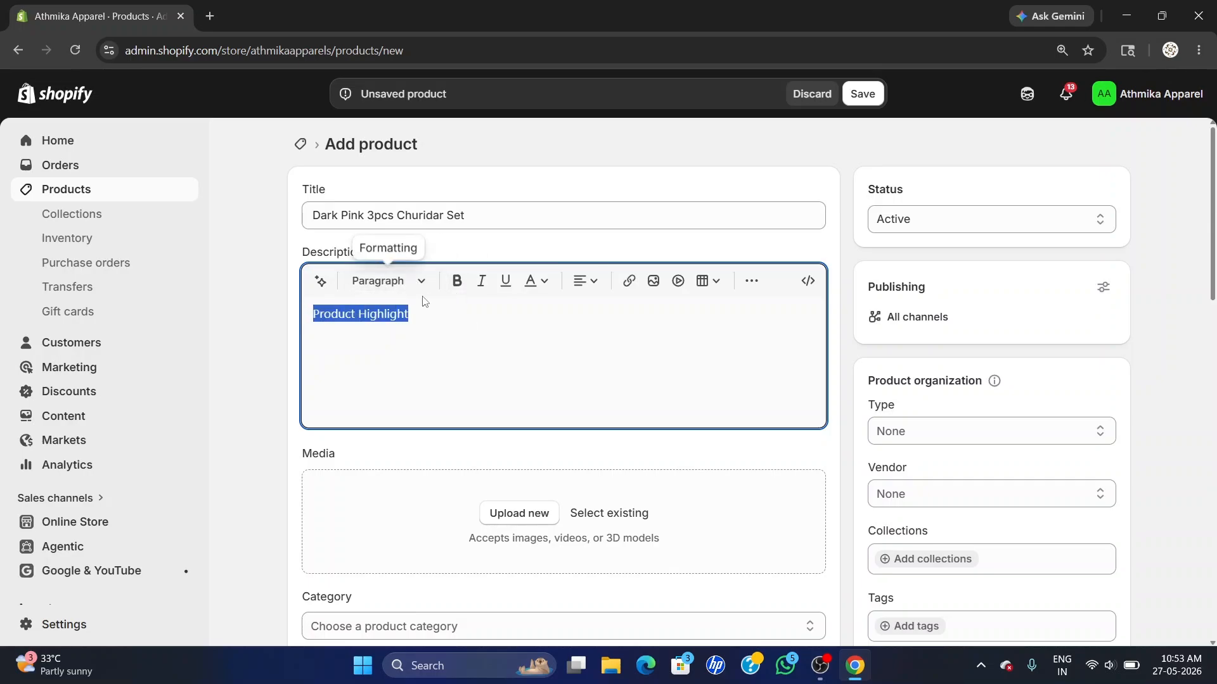
pyautogui.click(456, 281)
pyautogui.click(431, 315)
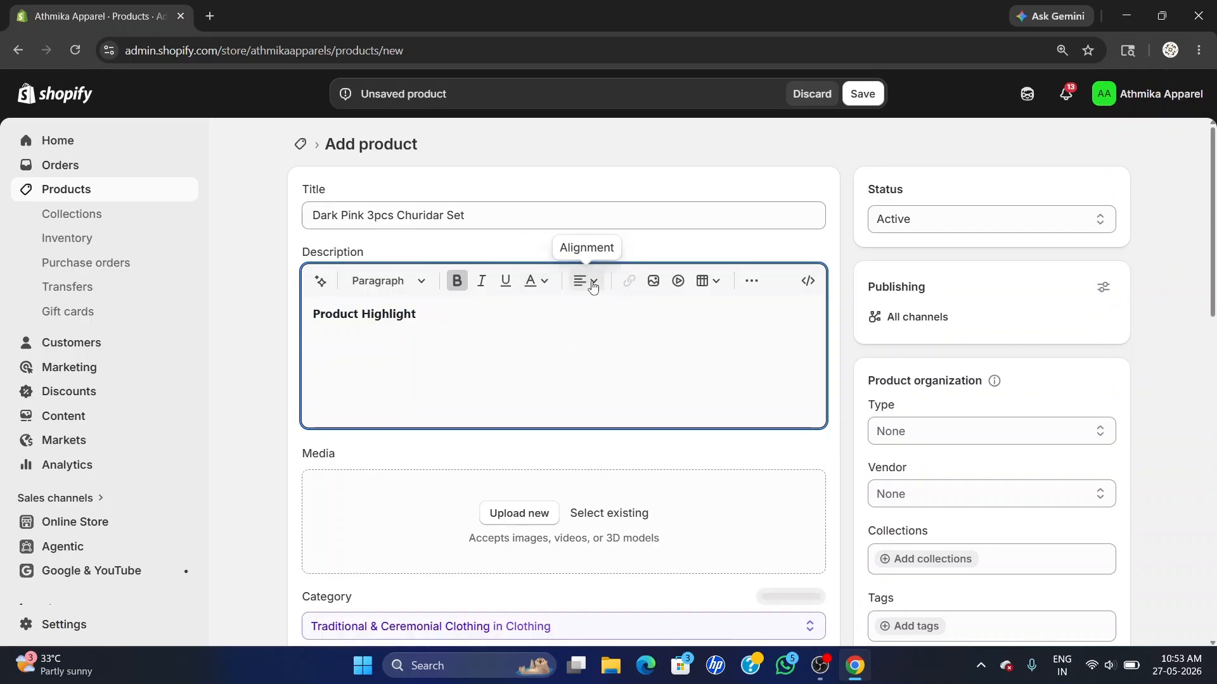
# Add the bullet "Fabric : Cotton" below the heading and clear the entire product description
pyautogui.click(751, 281)
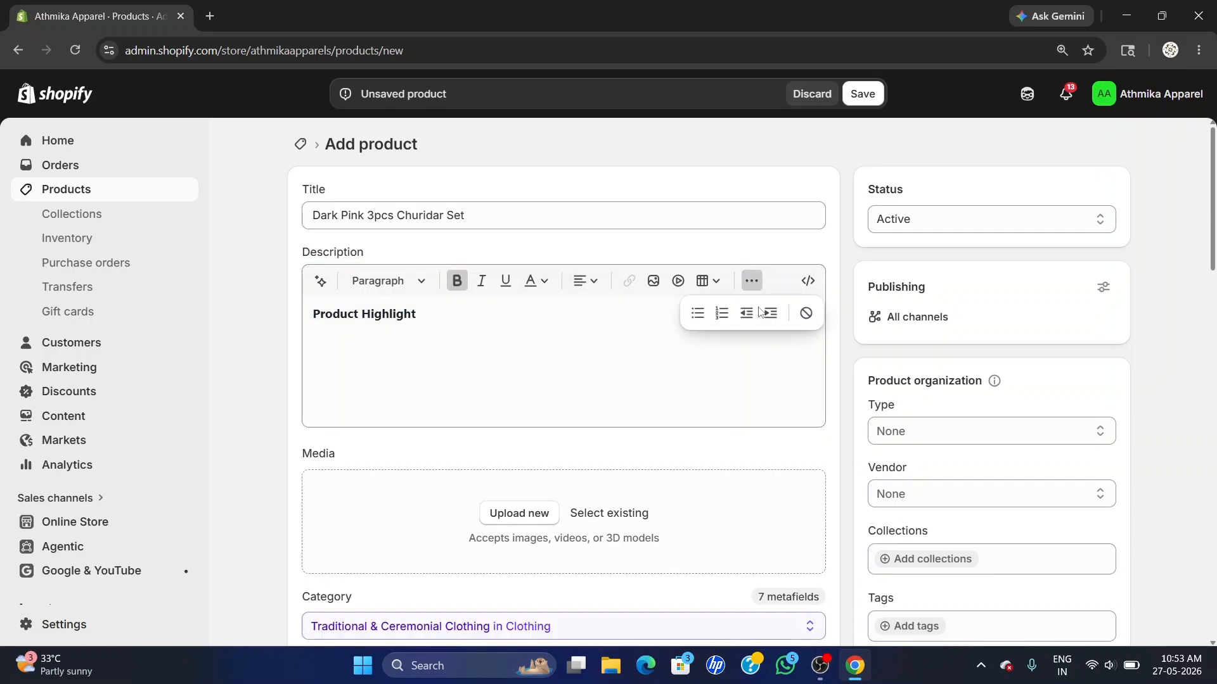
pyautogui.click(696, 314)
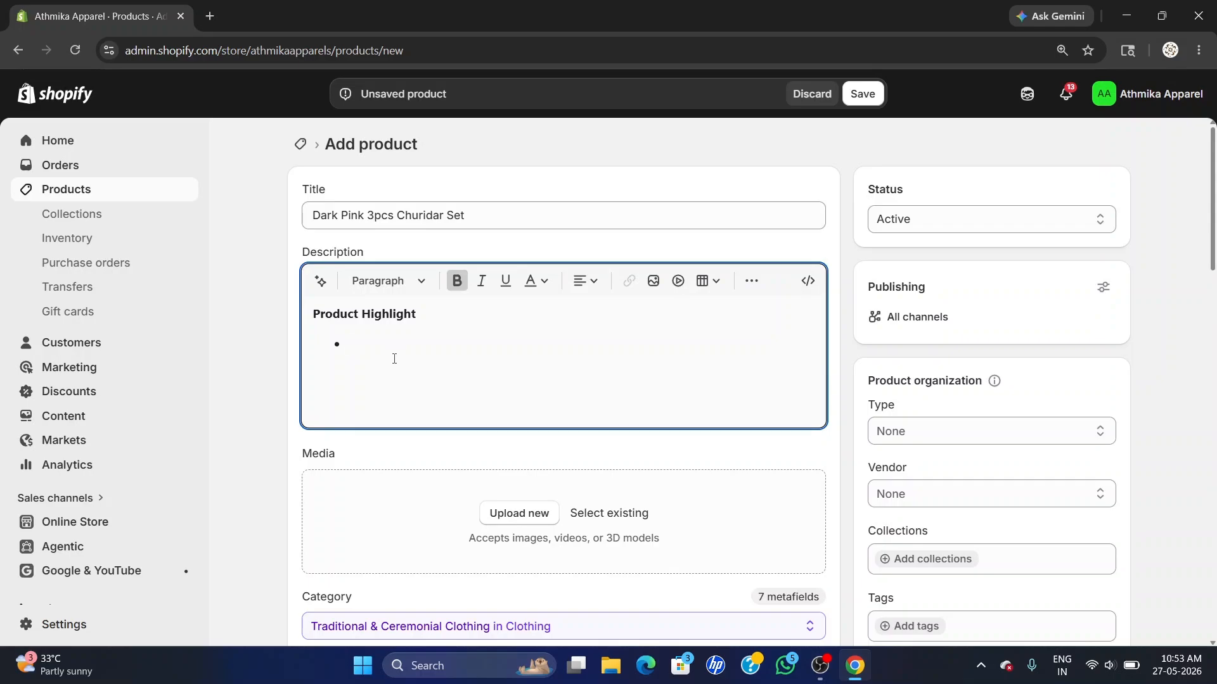
pyautogui.write('co')
pyautogui.press('BackSpace')
pyautogui.press('BackSpace')
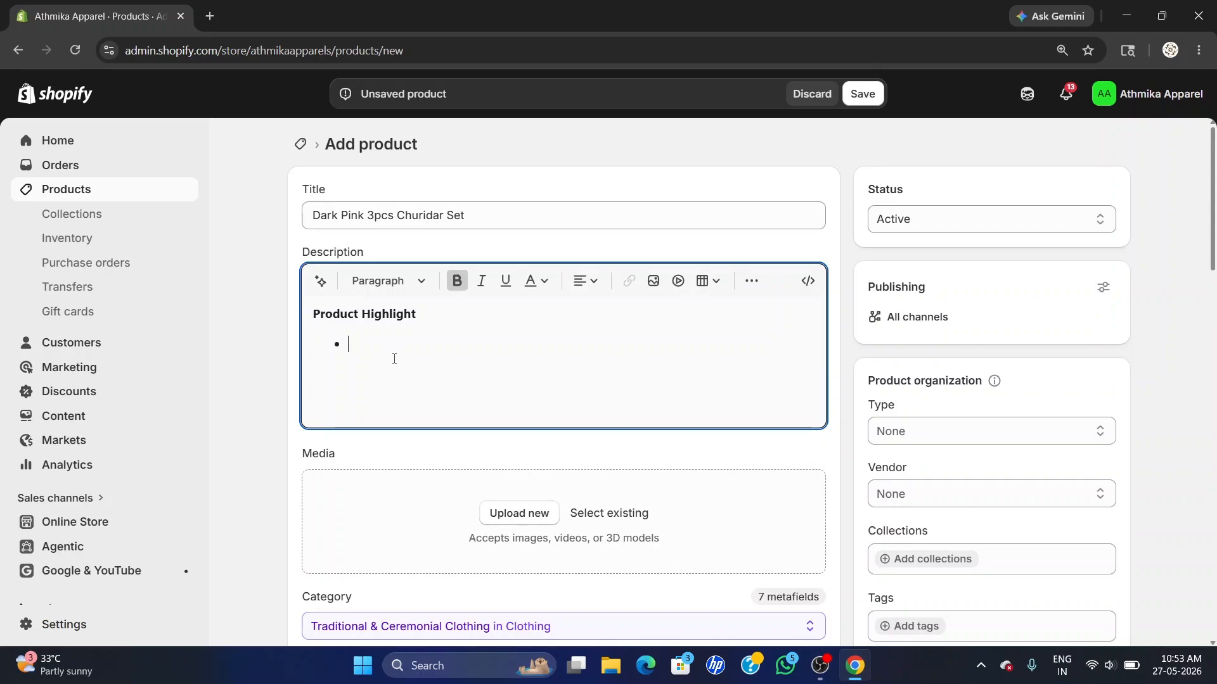
pyautogui.write('Fabric')
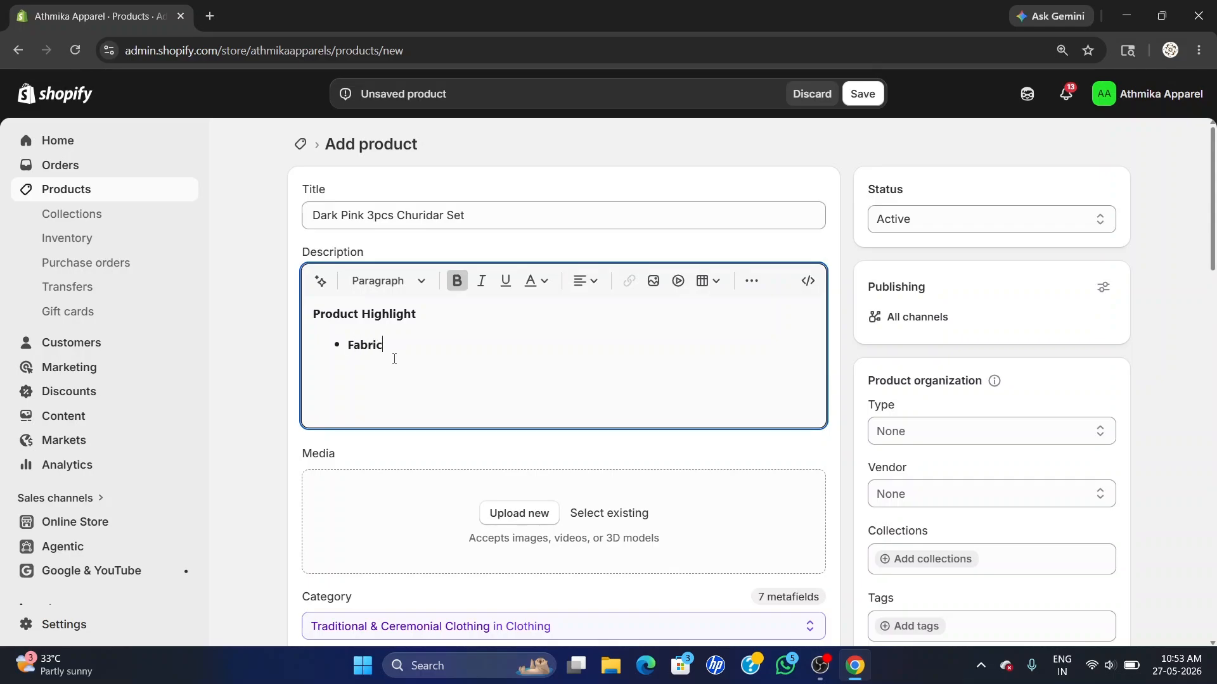
pyautogui.write(' : Cotton')
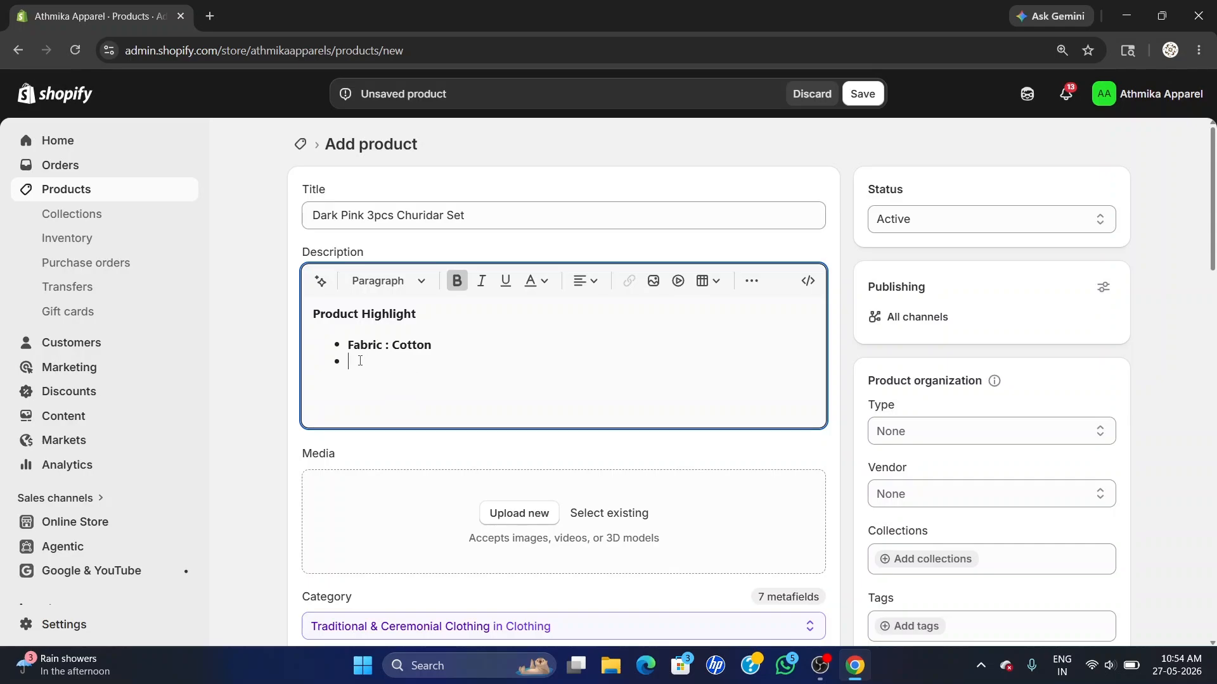
pyautogui.hotkey('ctrl', 'a')
pyautogui.press('BackSpace')
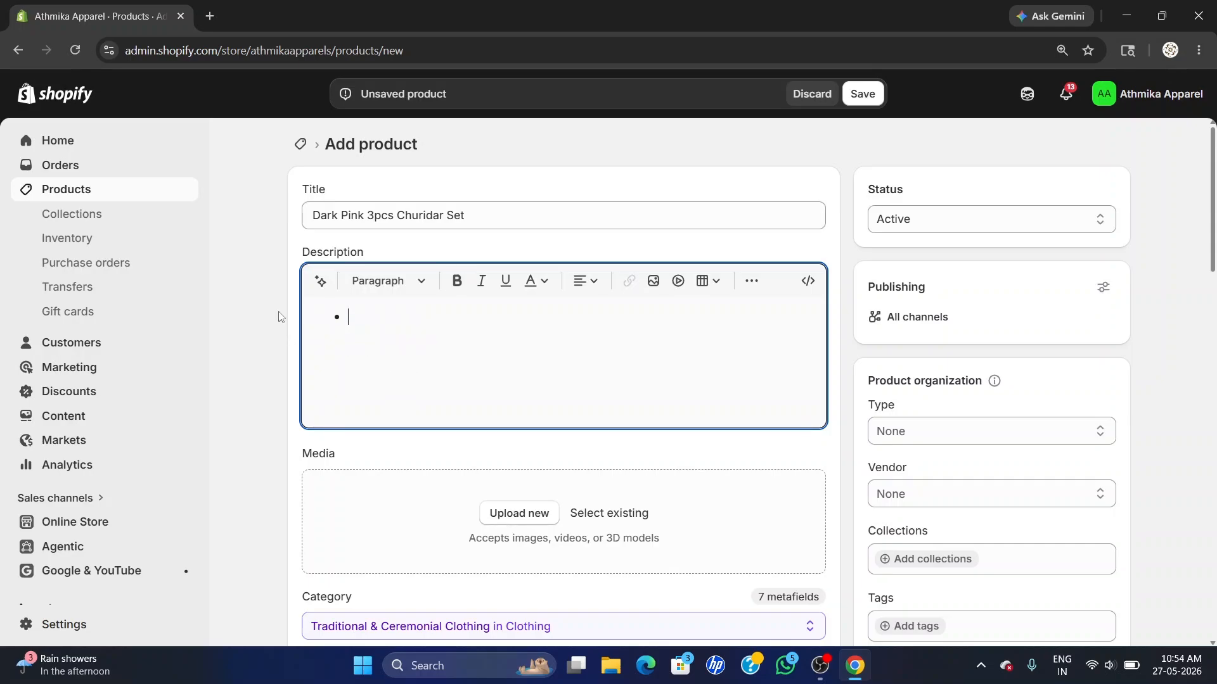
# Copy the full product title and open ChatGPT in a new browser tab
pyautogui.tripleClick(483, 222)
pyautogui.hotkey('ctrl', 'c')
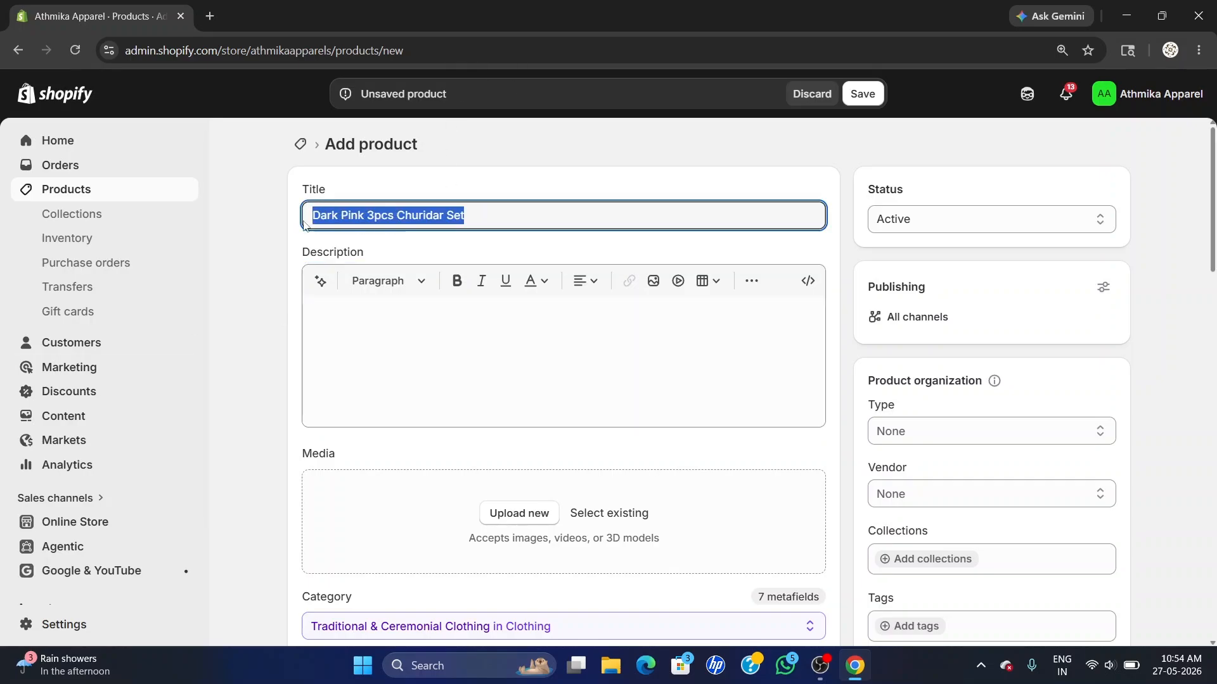
pyautogui.hotkey('ctrl', 't')
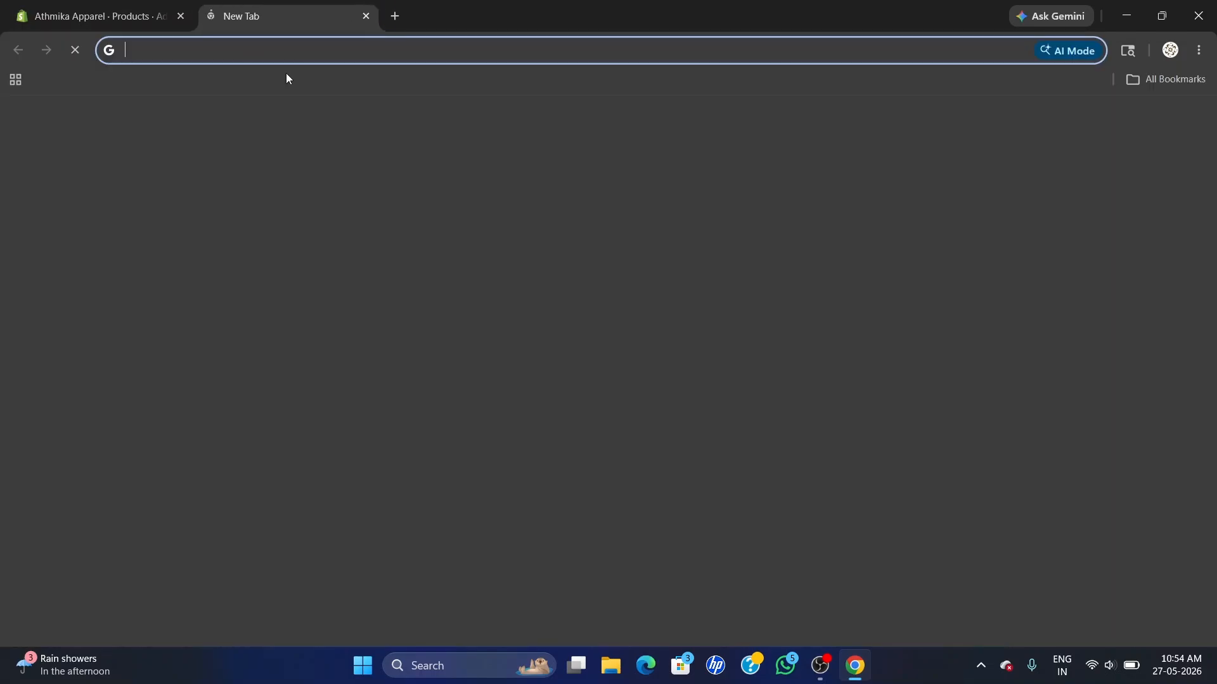
pyautogui.write('chat')
pyautogui.press('Return')
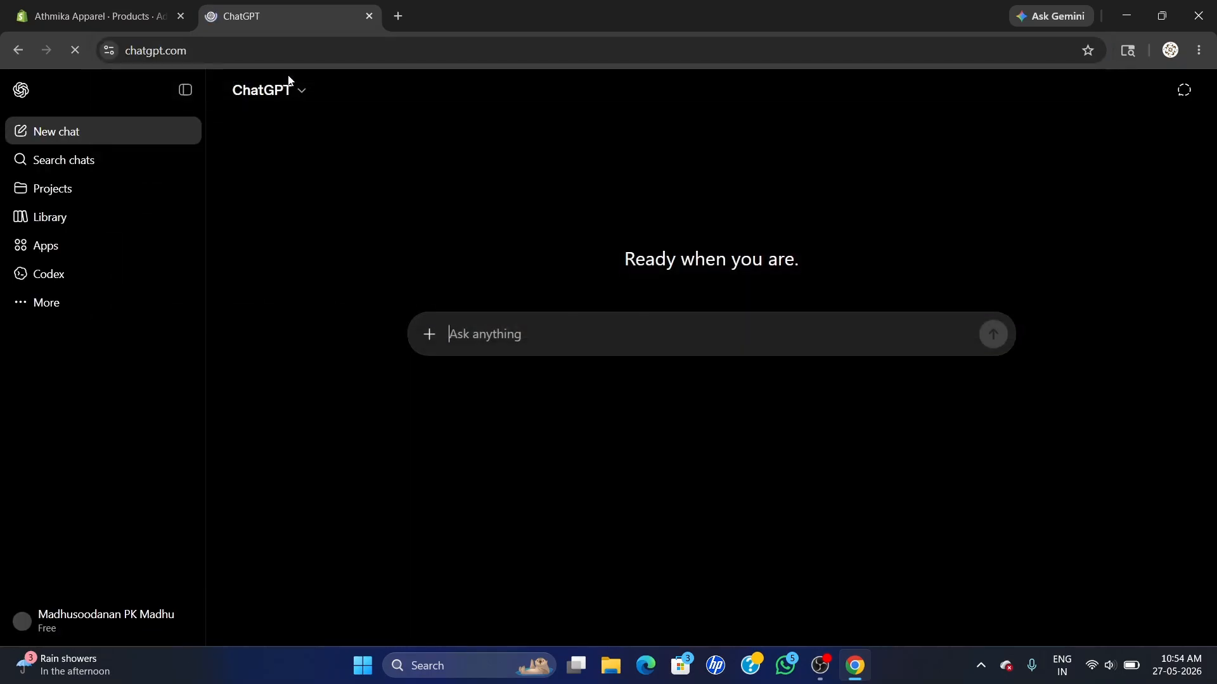
pyautogui.hotkey('ctrl', 'v')
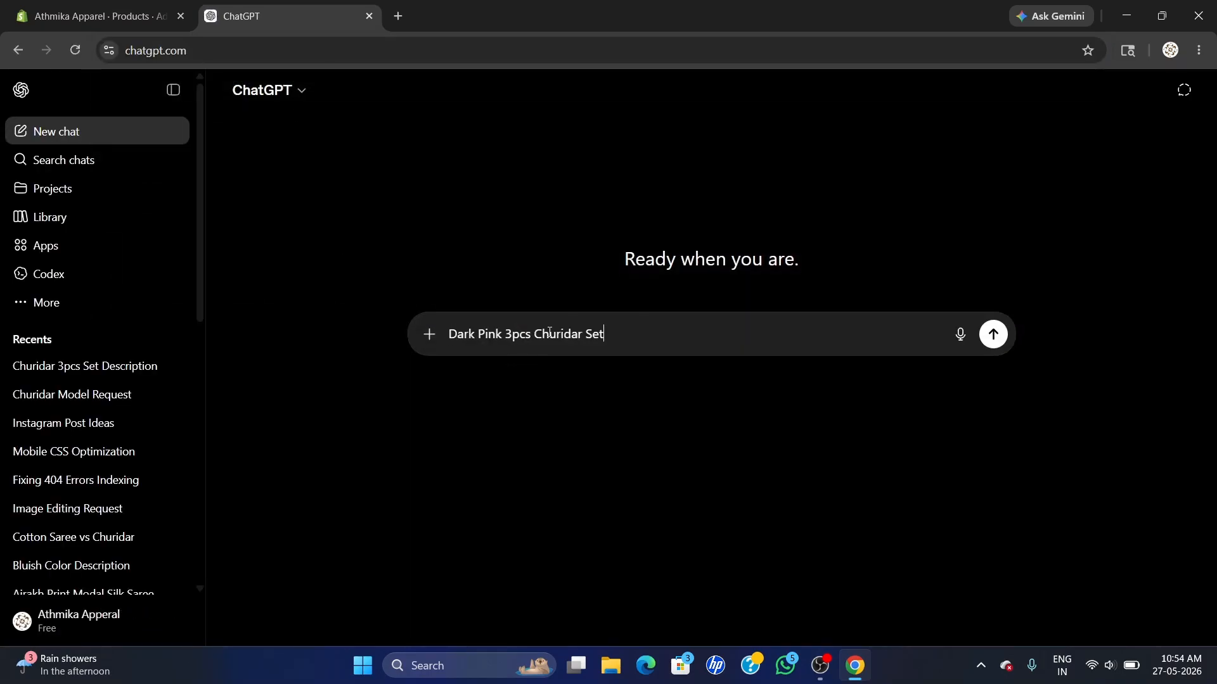
pyautogui.press('BackSpace')
pyautogui.press('BackSpace')
pyautogui.press('BackSpace')
pyautogui.press('BackSpace')
pyautogui.press('BackSpace')
pyautogui.press('BackSpace')
pyautogui.press('BackSpace')
pyautogui.press('BackSpace')
pyautogui.press('BackSpace')
pyautogui.press('BackSpace')
pyautogui.press('BackSpace')
pyautogui.press('BackSpace')
pyautogui.press('BackSpace')
pyautogui.press('BackSpace')
pyautogui.press('BackSpace')
pyautogui.press('BackSpace')
pyautogui.press('BackSpace')
pyautogui.press('BackSpace')
pyautogui.press('BackSpace')
pyautogui.press('BackSpace')
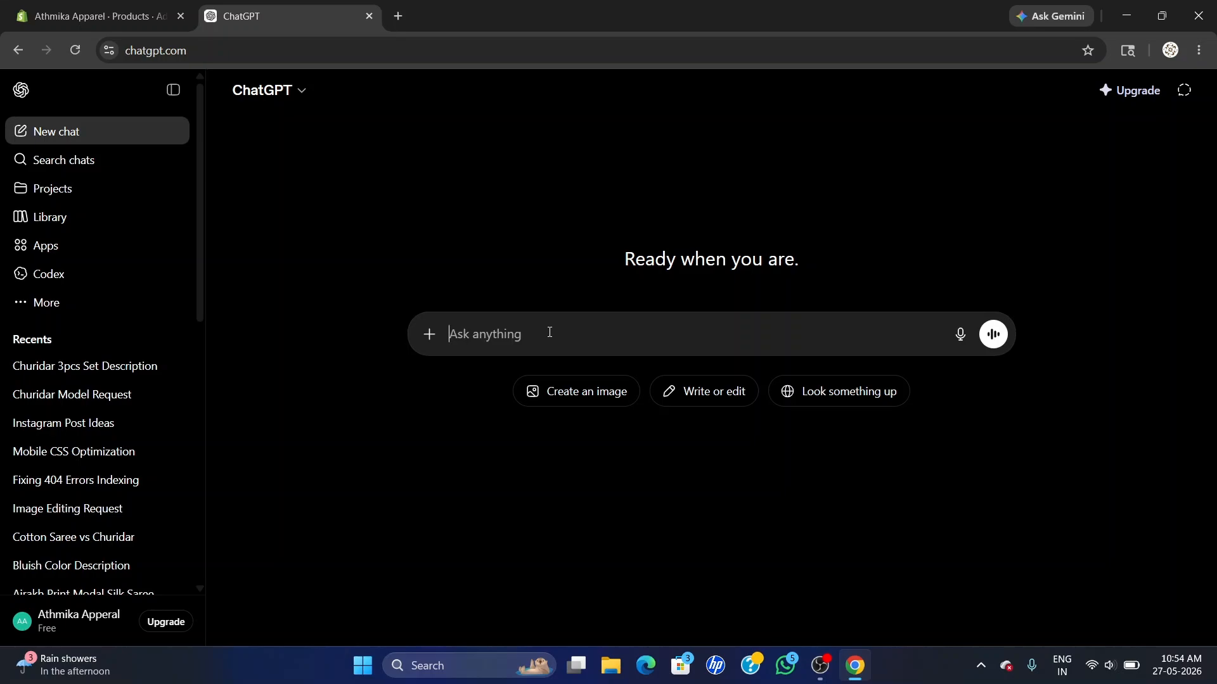
# Write the prompt "create product description for - Dark Pink 3pcs Churidar Set", reusing the copied title
pyautogui.write('create')
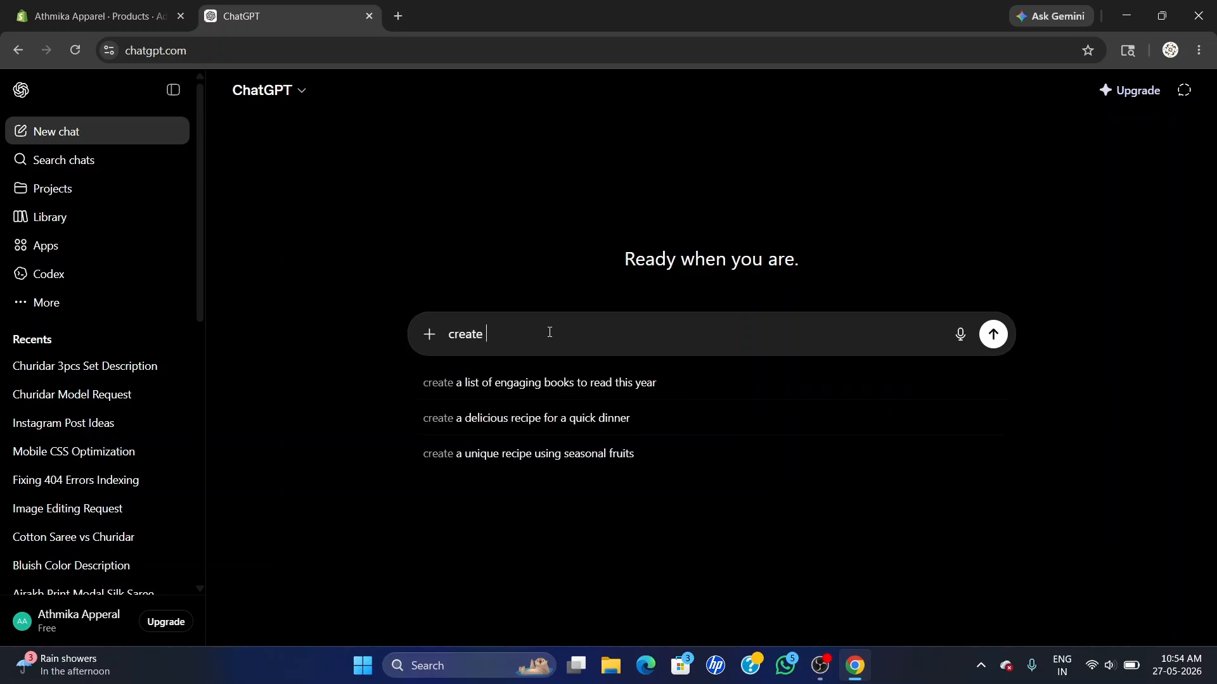
pyautogui.write(' produc')
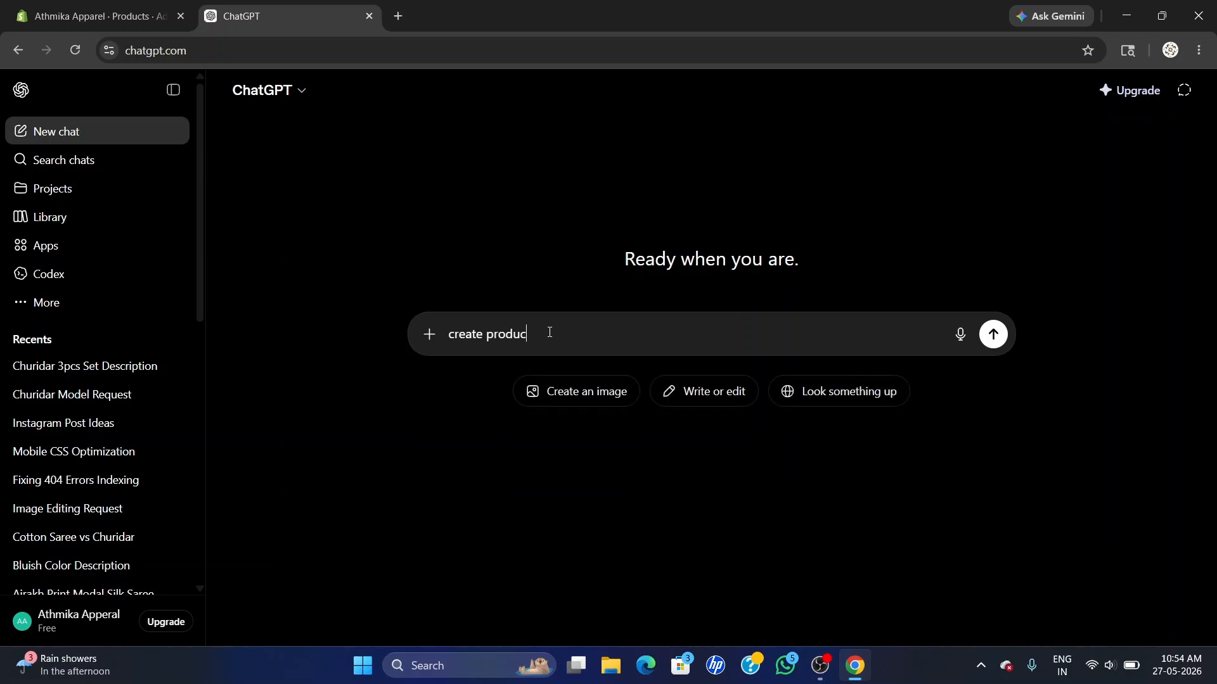
pyautogui.write('t descr')
pyautogui.write('iot')
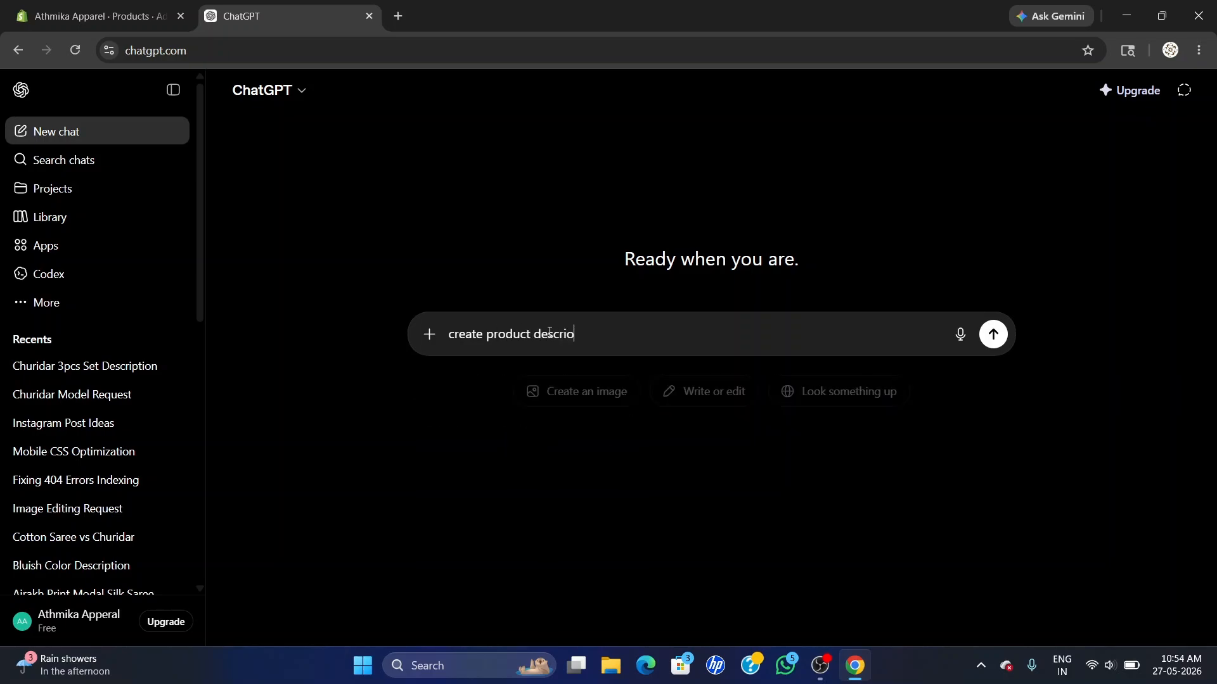
pyautogui.press('BackSpace')
pyautogui.write('ption for')
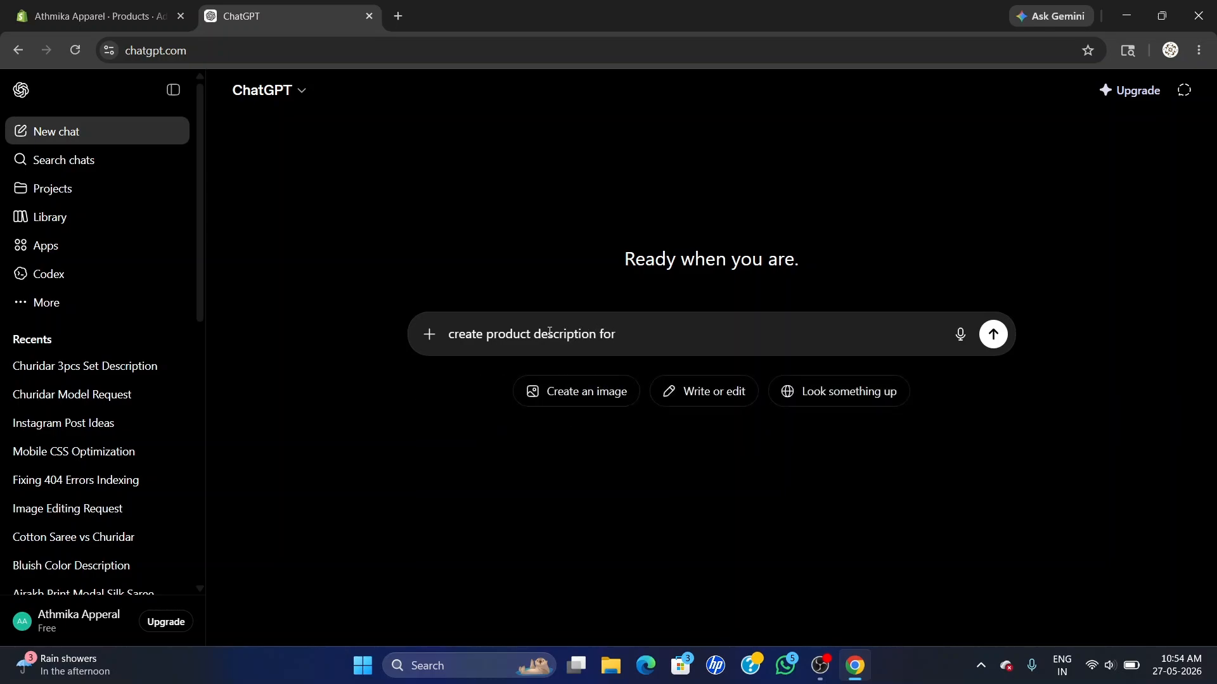
pyautogui.write(' -')
pyautogui.hotkey('ctrl', 'v')
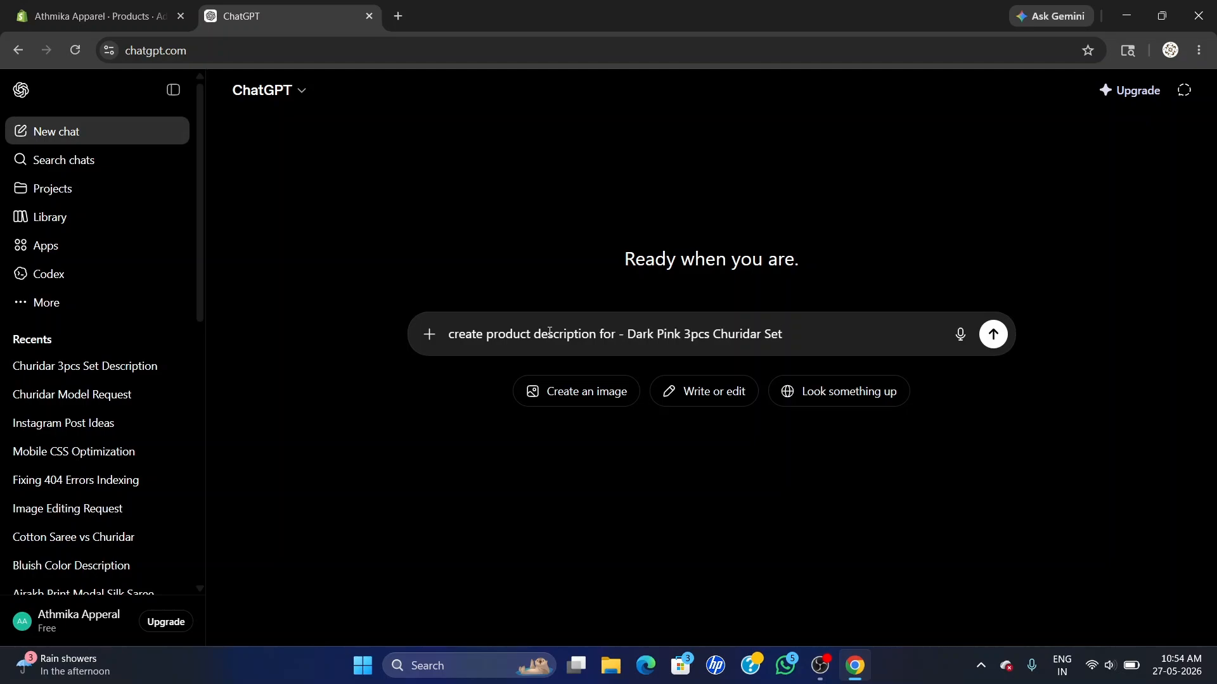
# Extend the prompt with ". details fabric - cotton,color dark pink, 3 psc" and submit it
pyautogui.write('.')
pyautogui.write(' details')
pyautogui.write(' frb')
pyautogui.press('BackSpace')
pyautogui.press('BackSpace')
pyautogui.write('abric - cotton,color')
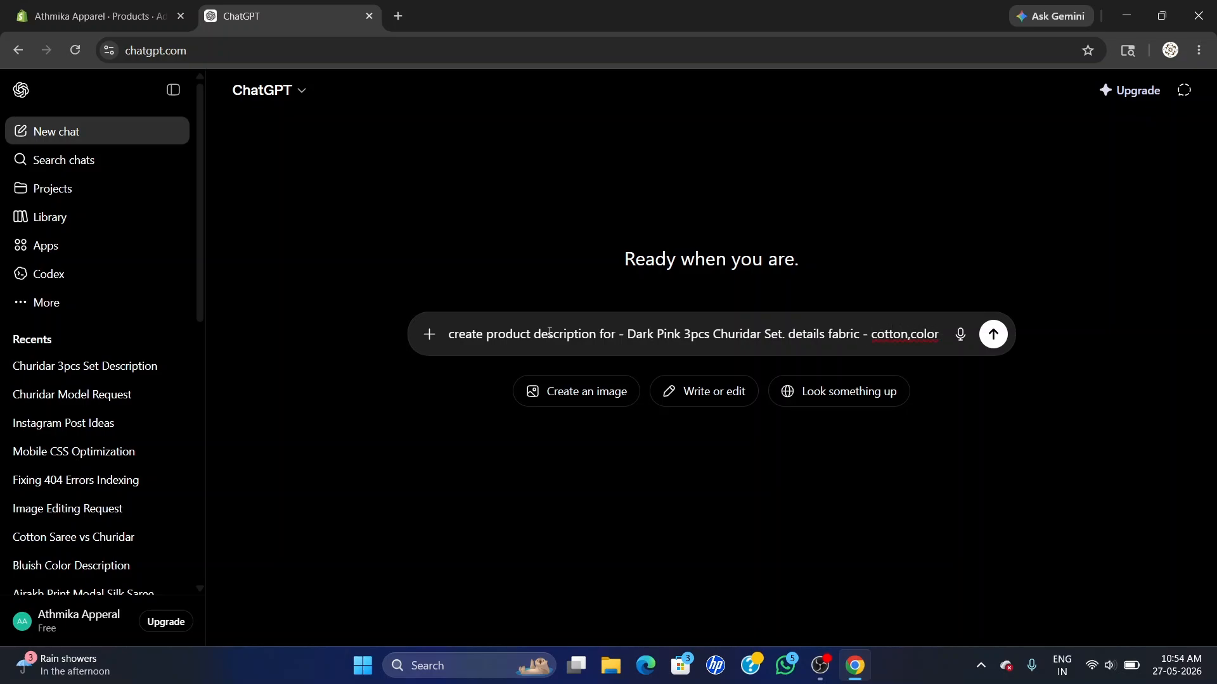
pyautogui.write(' dark')
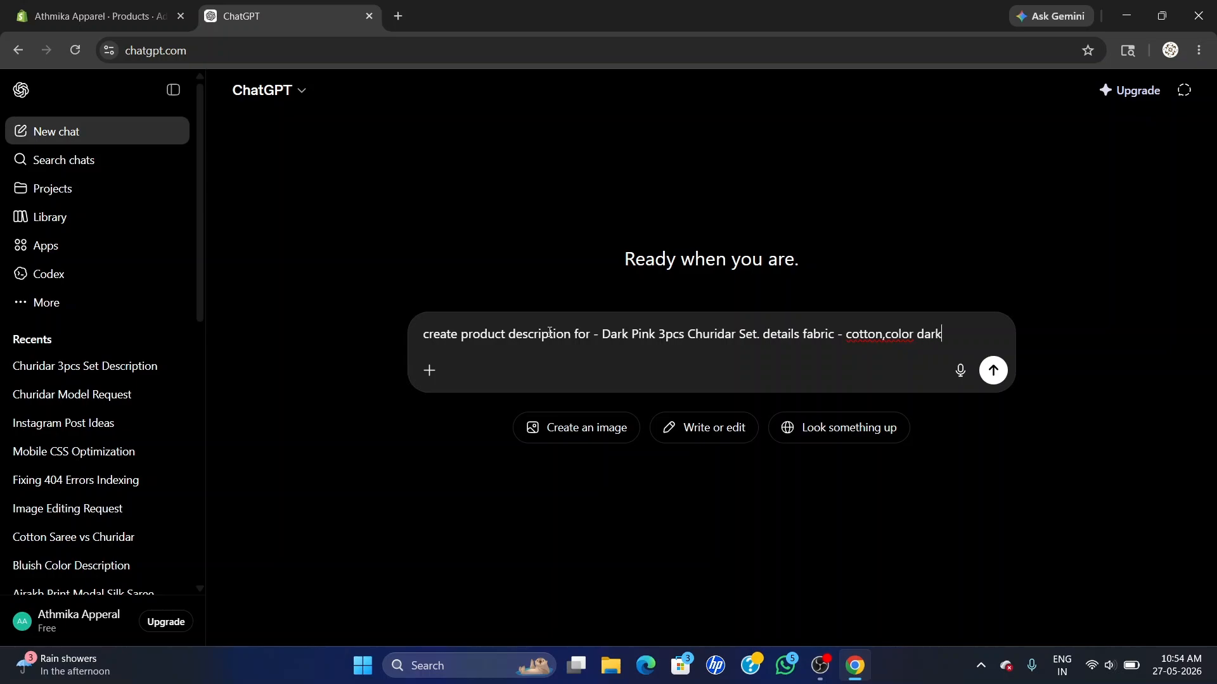
pyautogui.write(' pink,  3 psc')
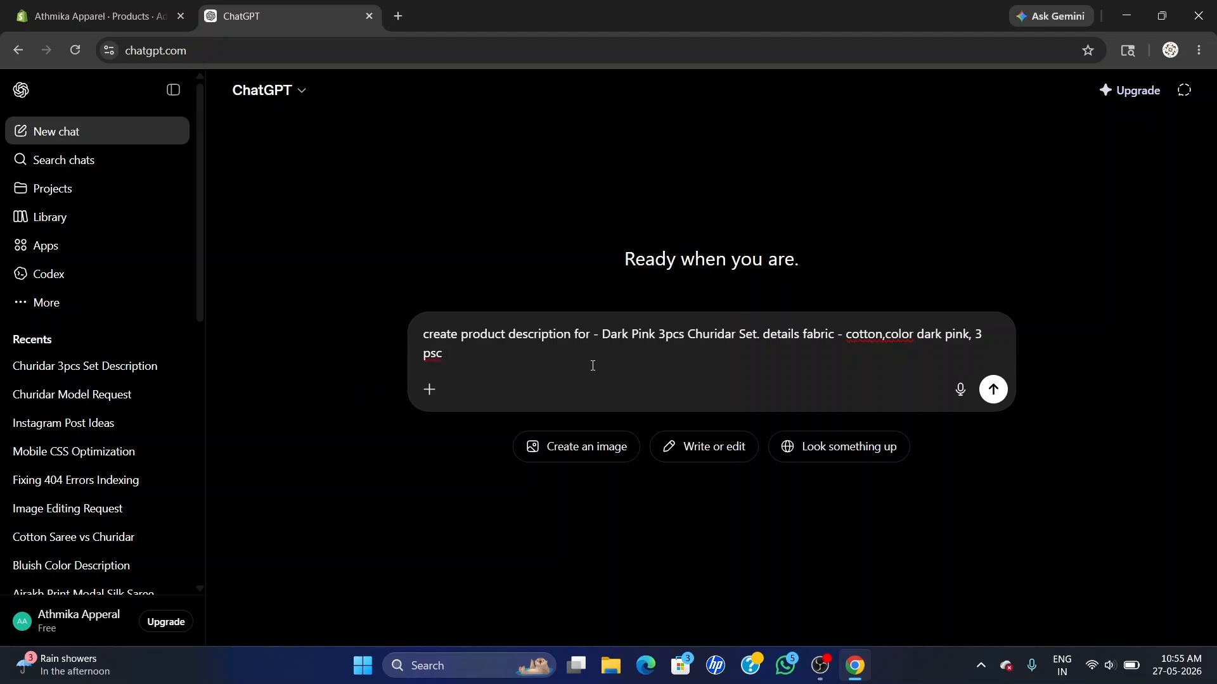
pyautogui.click(992, 389)
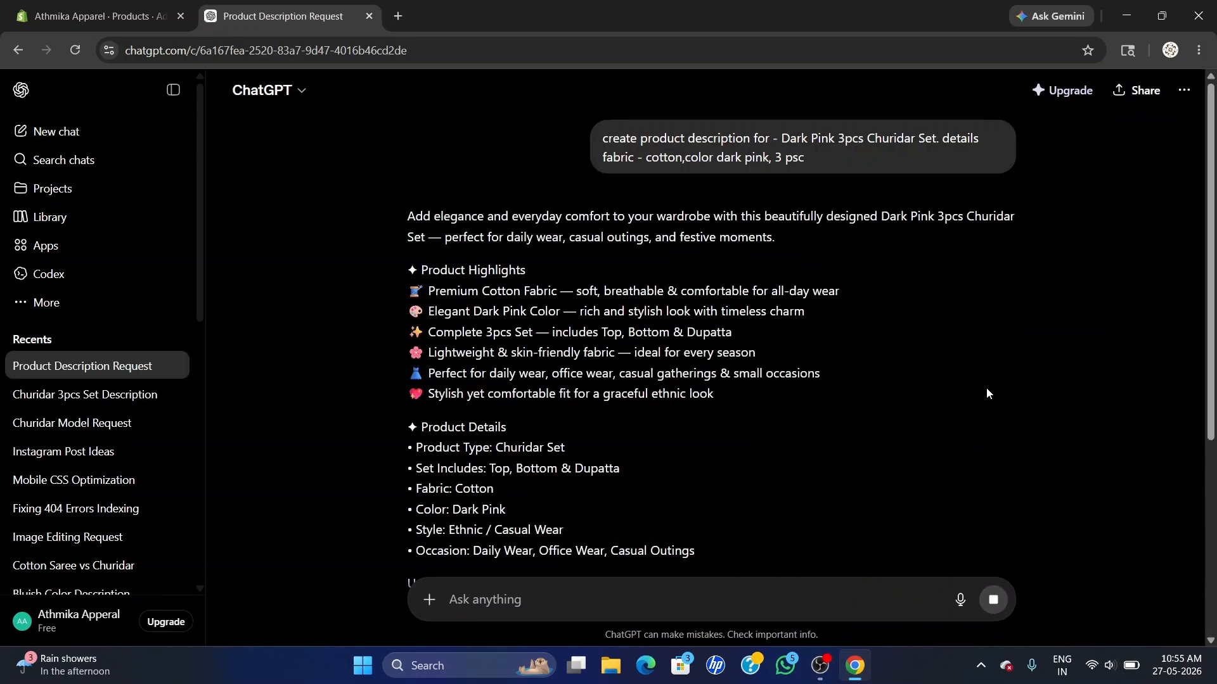
# Copy the complete generated product description from the ChatGPT response, from the opening paragraph to the closing sentence
pyautogui.scroll(-3, 697, 387)
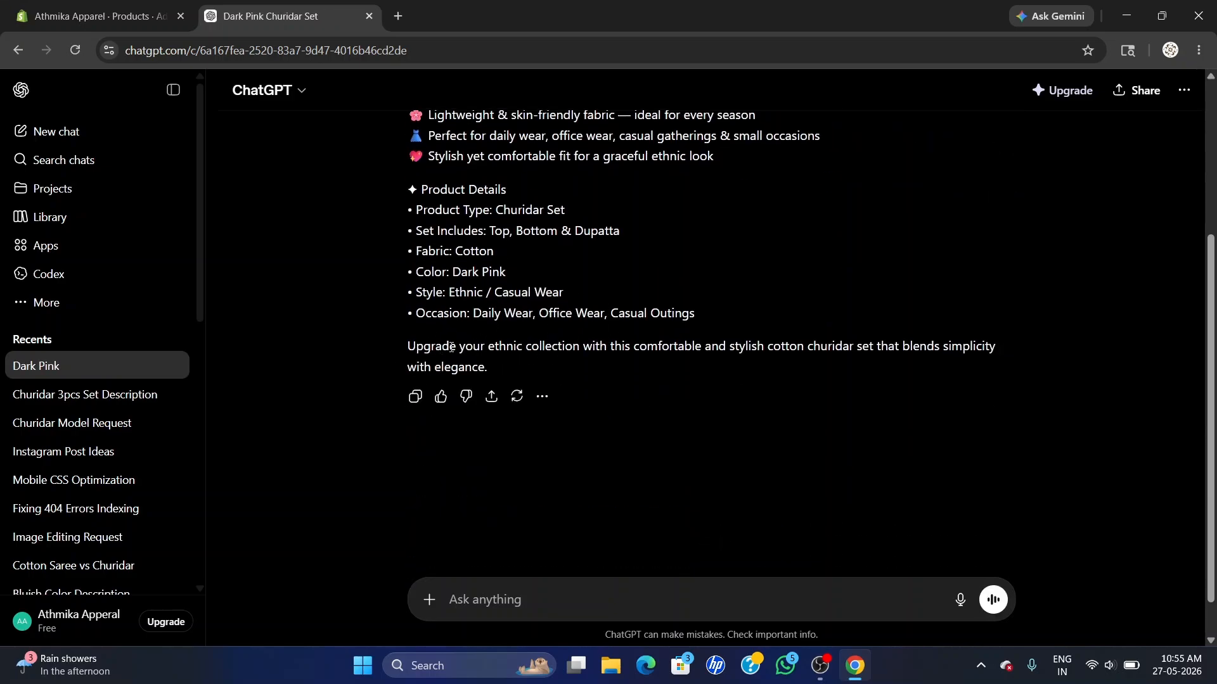
pyautogui.moveTo(499, 367); pyautogui.dragTo(460, 285)
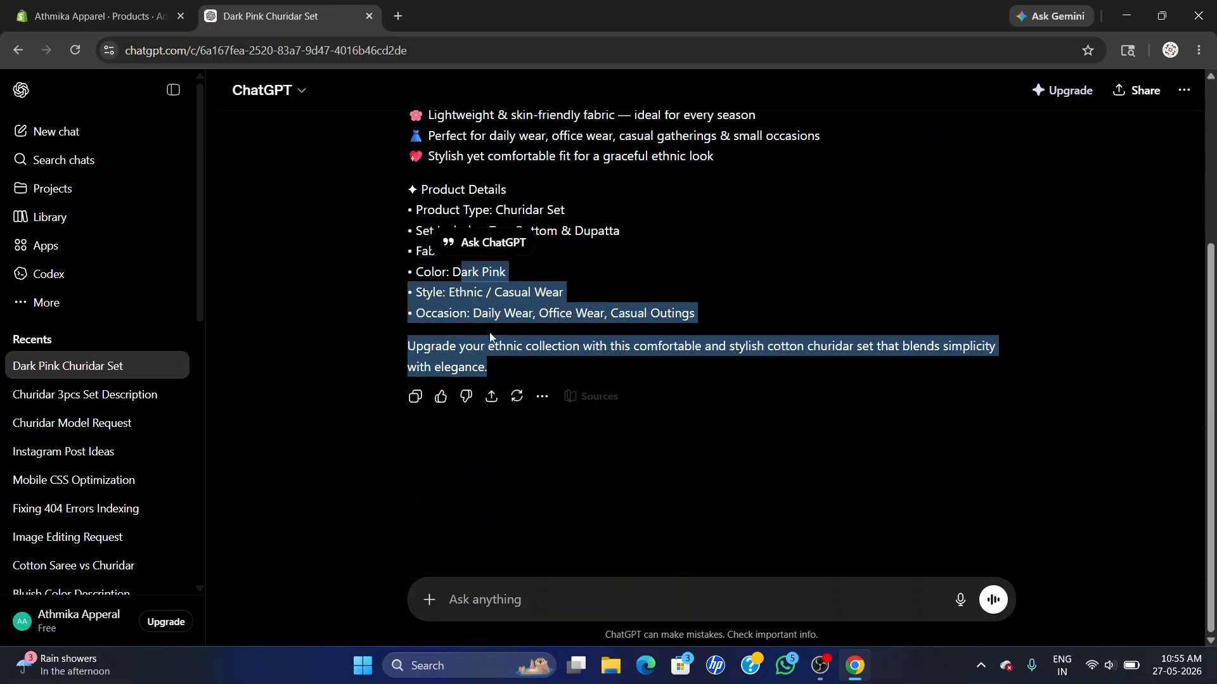
pyautogui.moveTo(497, 367); pyautogui.dragTo(408, 219)
pyautogui.scroll(3, 435, 456)
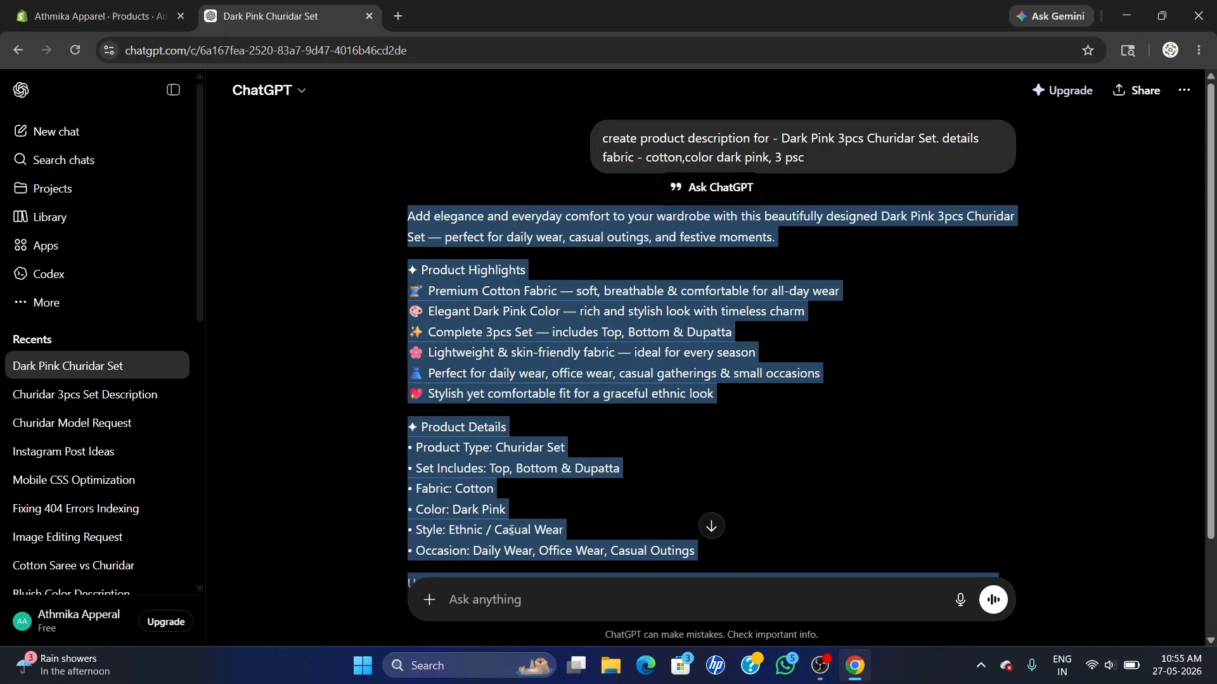
# Return to the Shopify product form, paste the copied text as the product description and check it through
pyautogui.hotkey('ctrl', 'Tab')
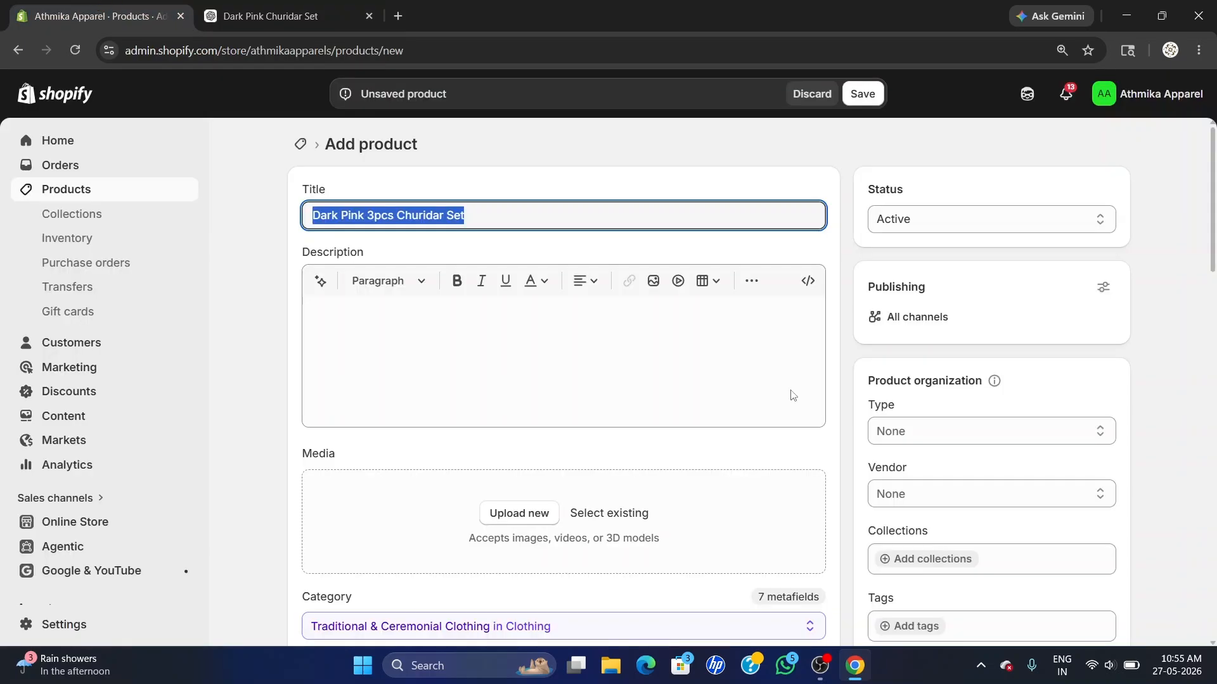
pyautogui.click(393, 339)
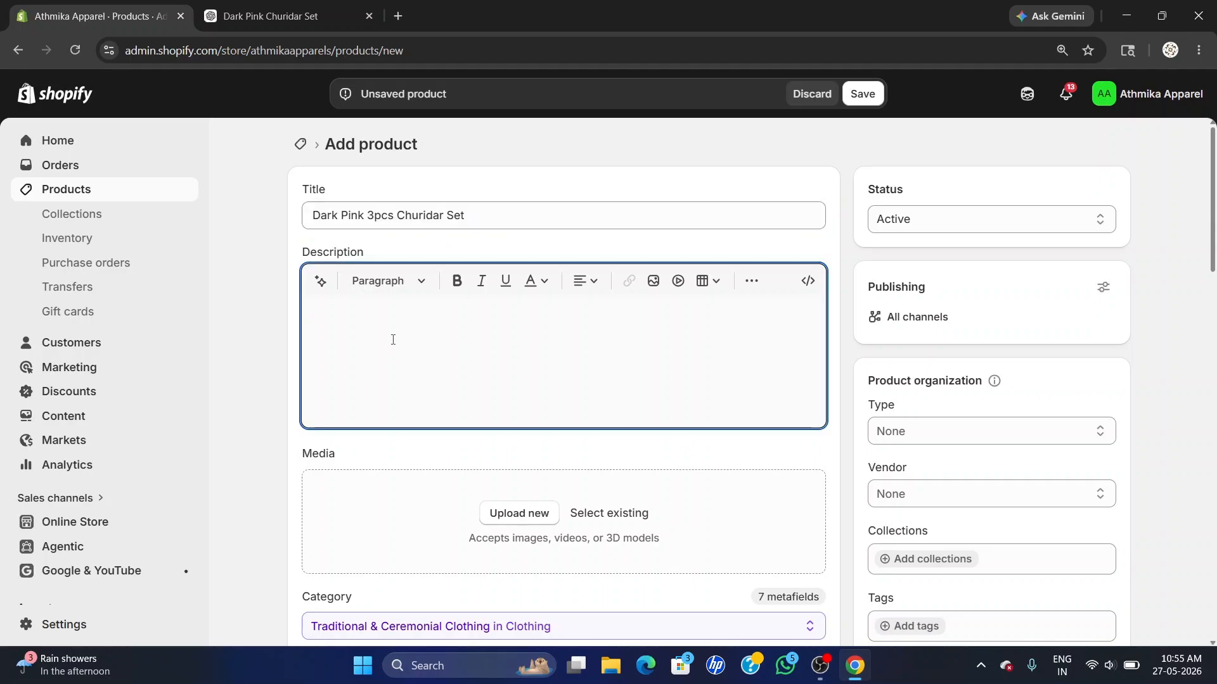
pyautogui.hotkey('ctrl', 'v')
pyautogui.scroll(-3, 444, 390)
pyautogui.scroll(3, 444, 390)
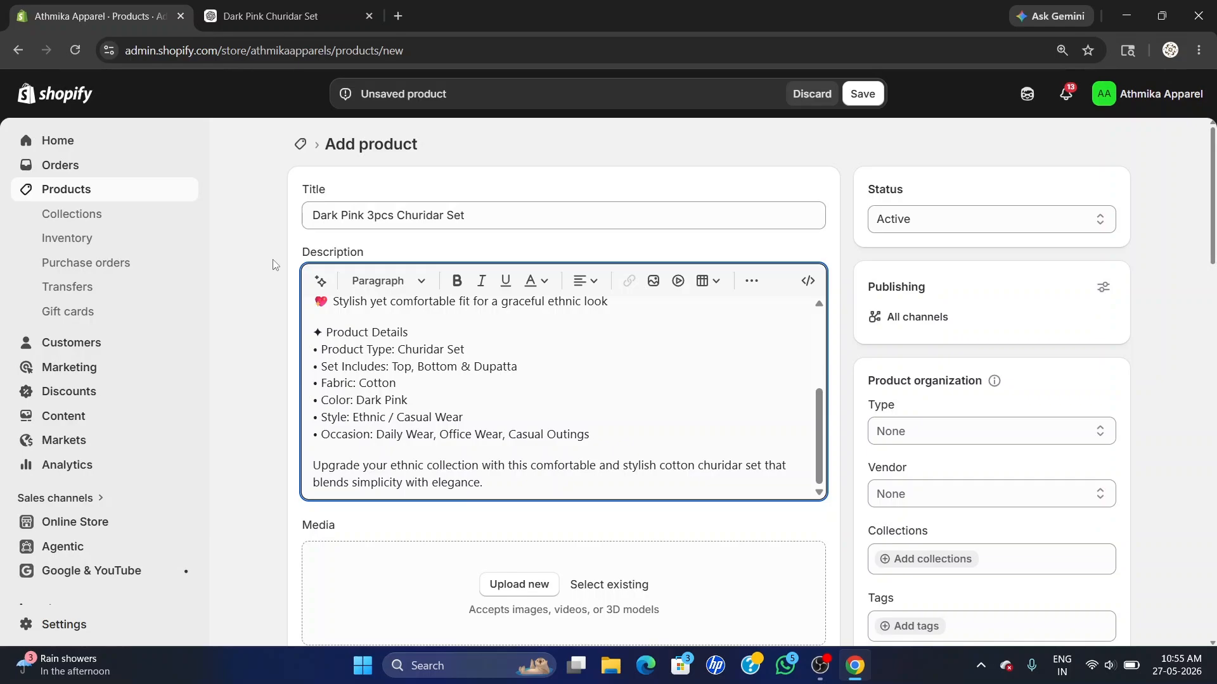
pyautogui.scroll(3, 394, 342)
pyautogui.scroll(-3, 411, 368)
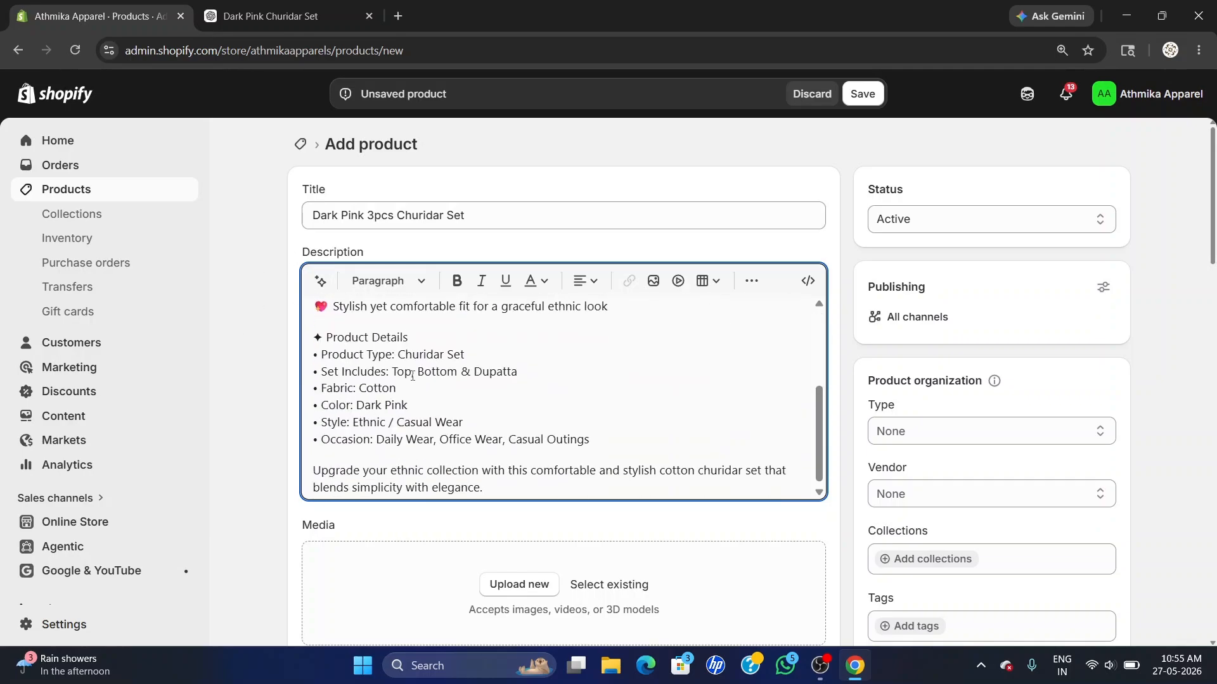
# Upload the images "red - front", "red - pant" and "red set" from Downloads as the product's media
pyautogui.scroll(-3, 620, 418)
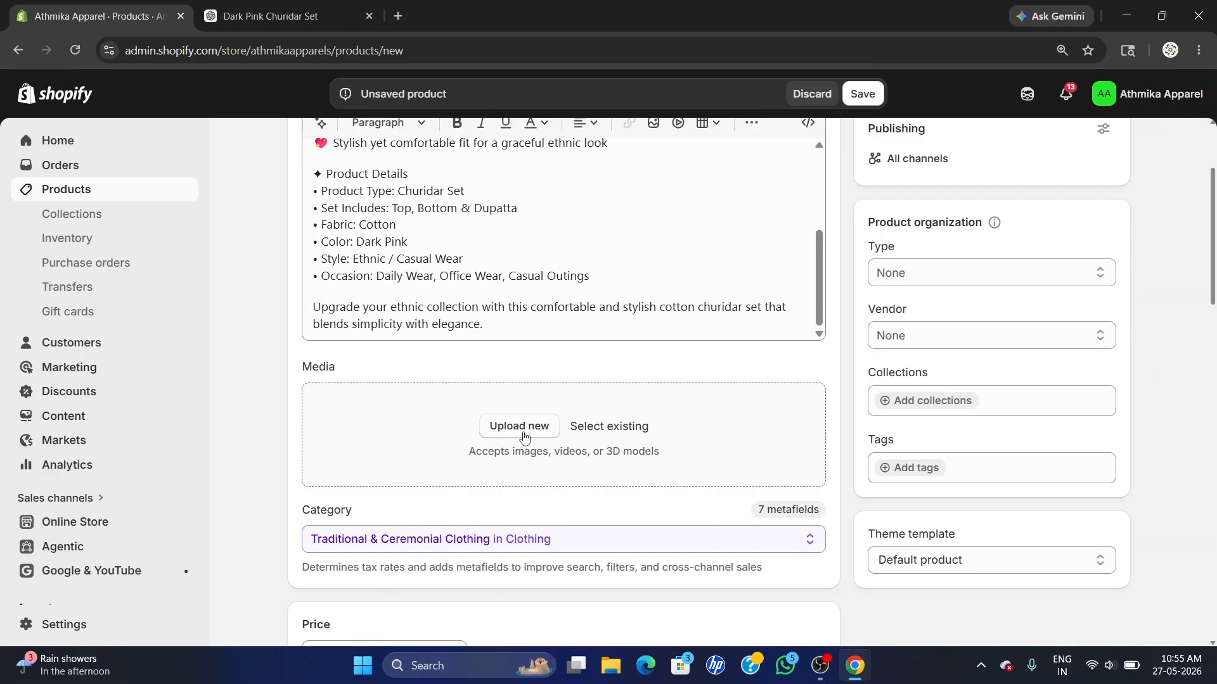
pyautogui.click(524, 429)
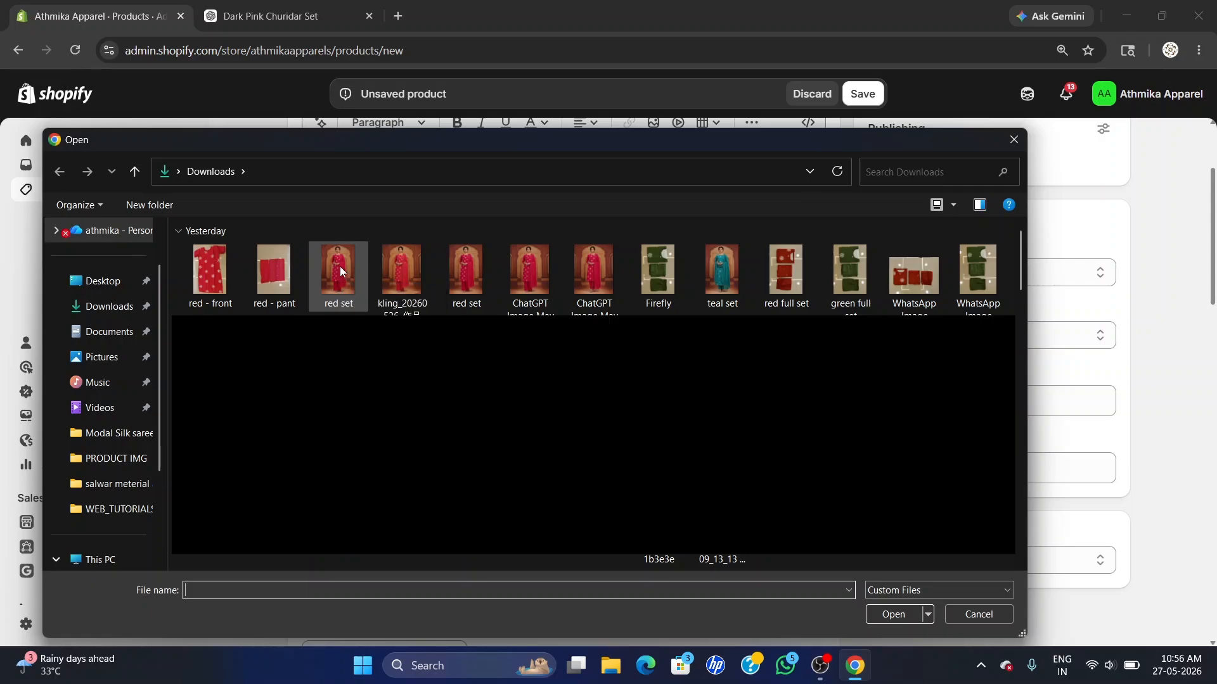
pyautogui.click(340, 267)
pyautogui.keyDown('ctrl'); pyautogui.click(235, 271); pyautogui.keyUp('ctrl')
pyautogui.keyDown('ctrl'); pyautogui.click(254, 274); pyautogui.keyUp('ctrl')
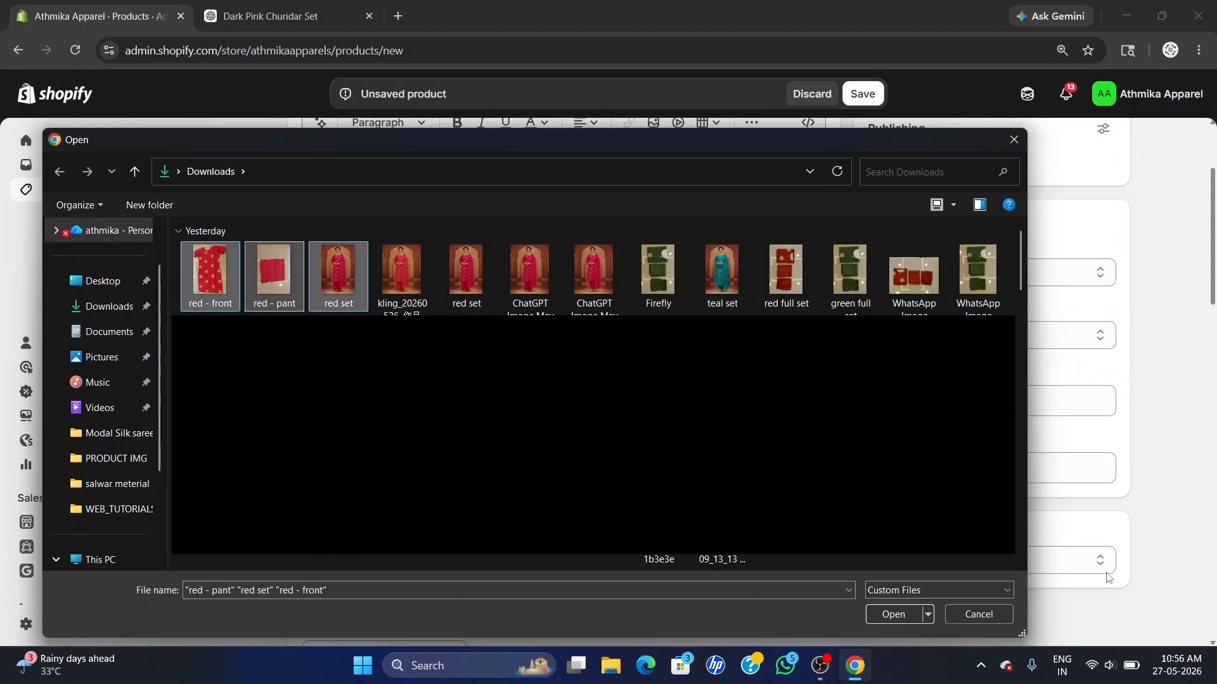
pyautogui.click(906, 613)
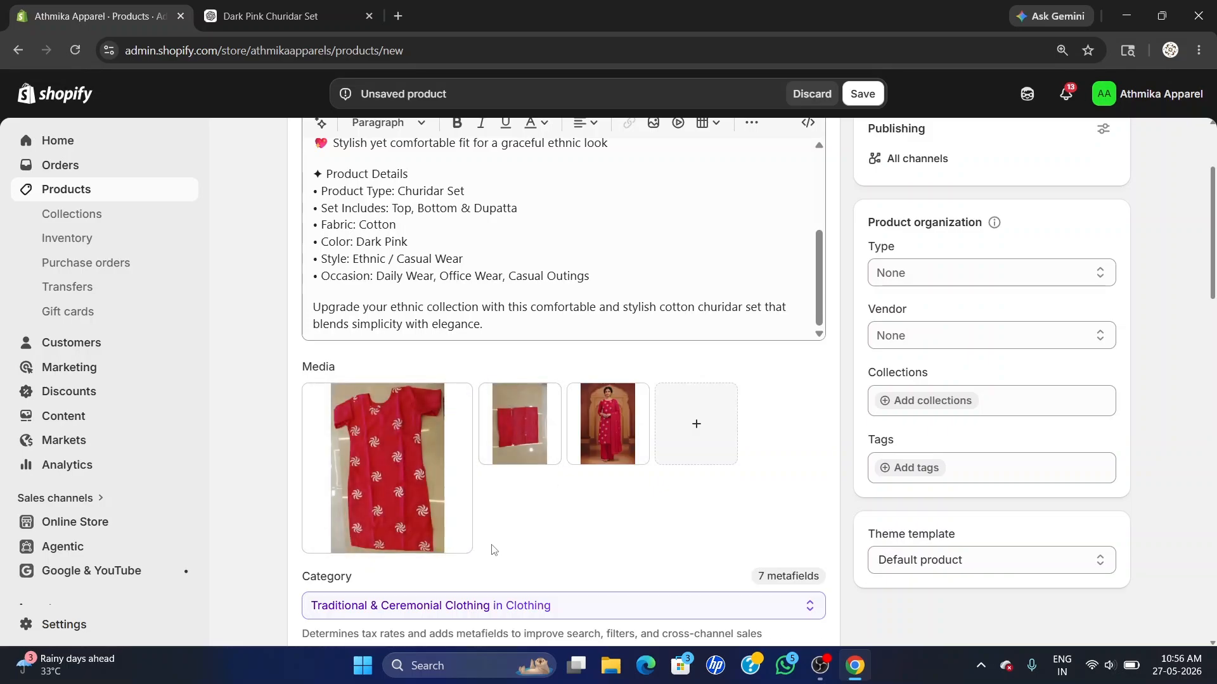
# Reorder the product media so that the photo of the model wearing the set comes first
pyautogui.moveTo(607, 396)
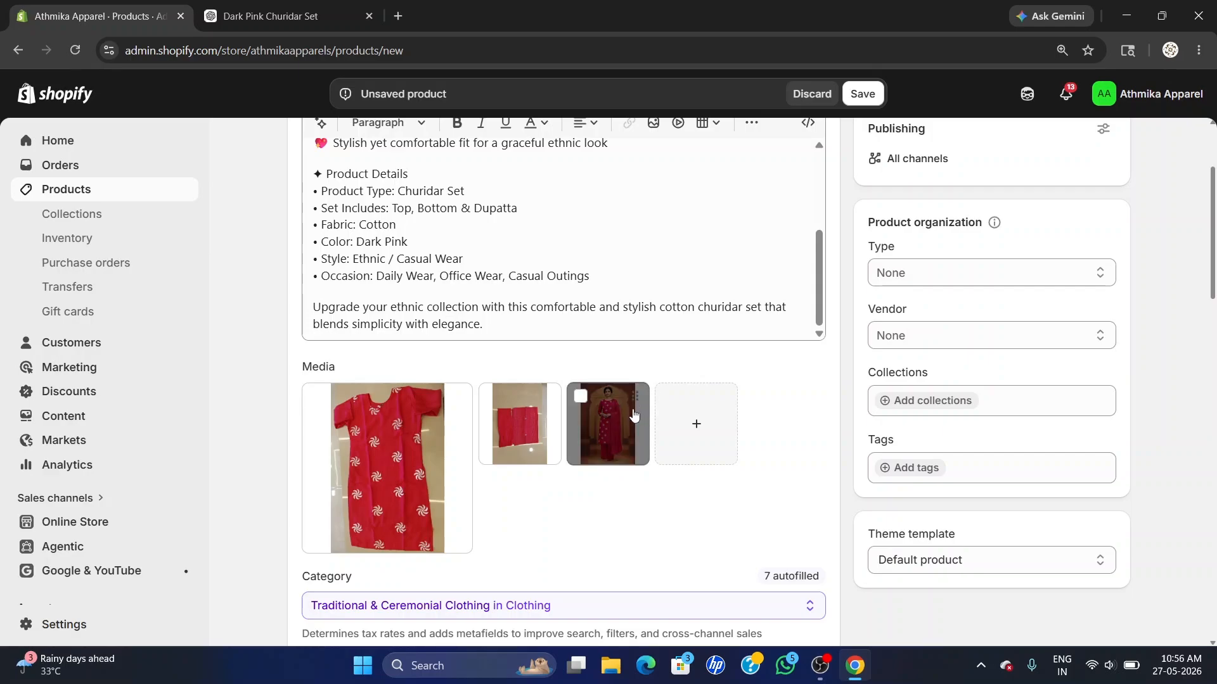
pyautogui.moveTo(392, 446)
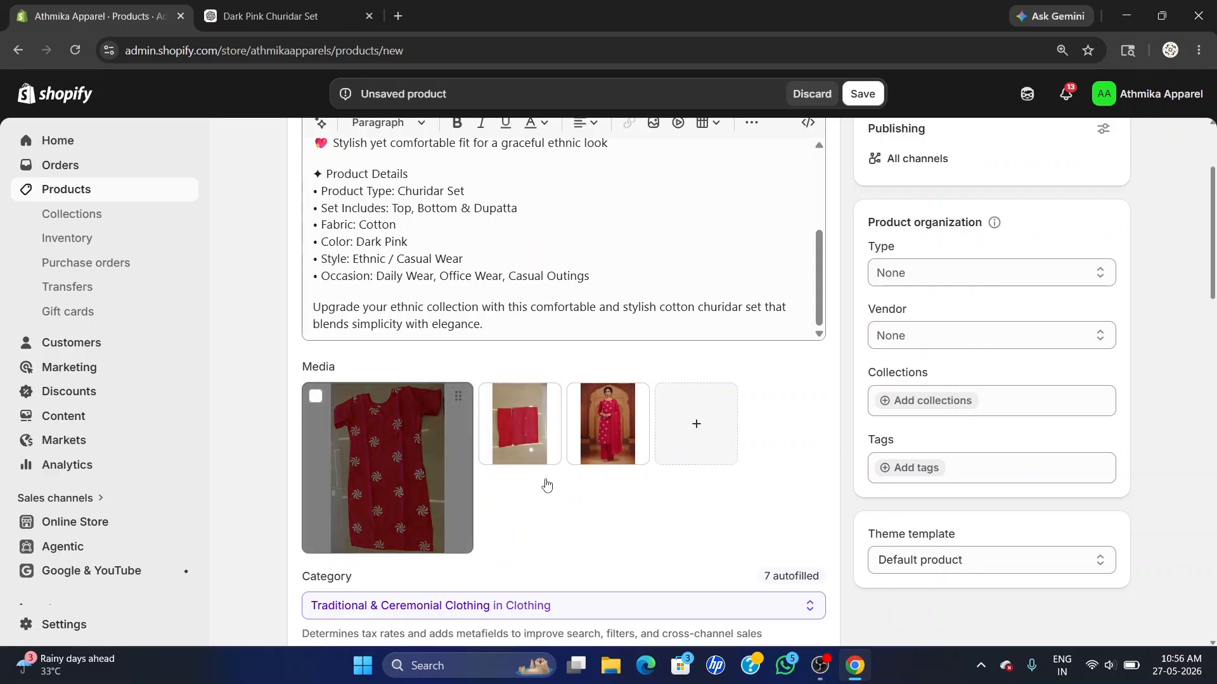
pyautogui.moveTo(627, 425); pyautogui.dragTo(322, 444)
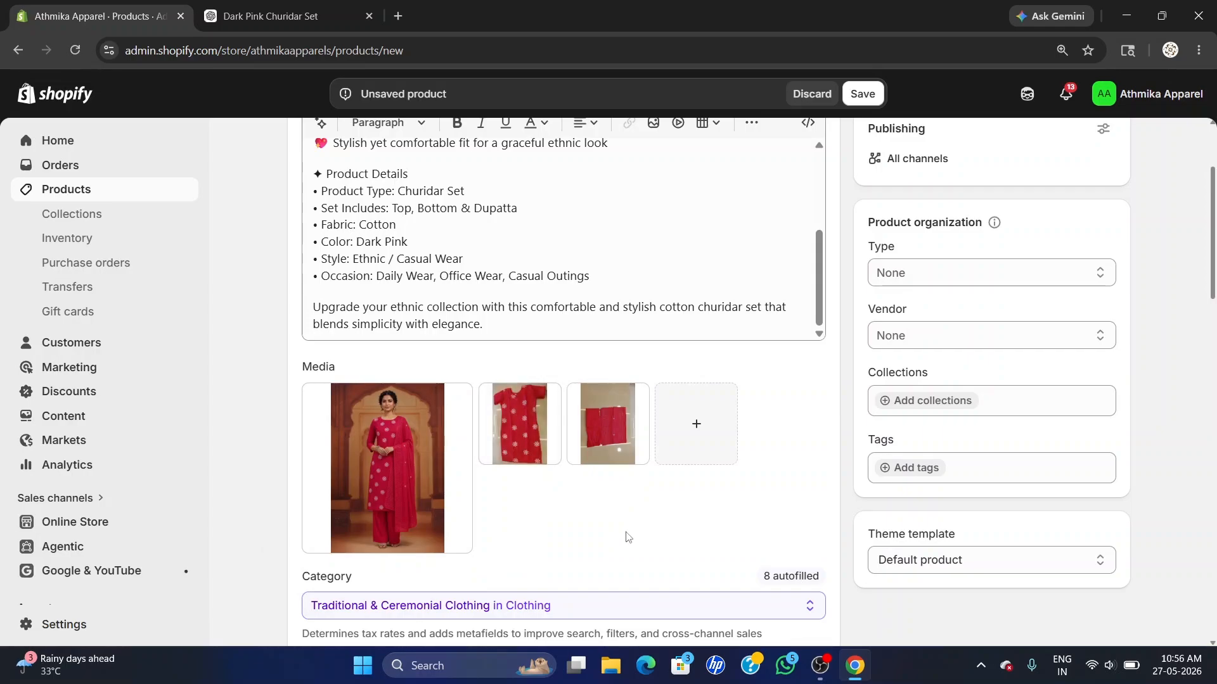
# Set the product's price to ₹1000
pyautogui.scroll(-4, 627, 536)
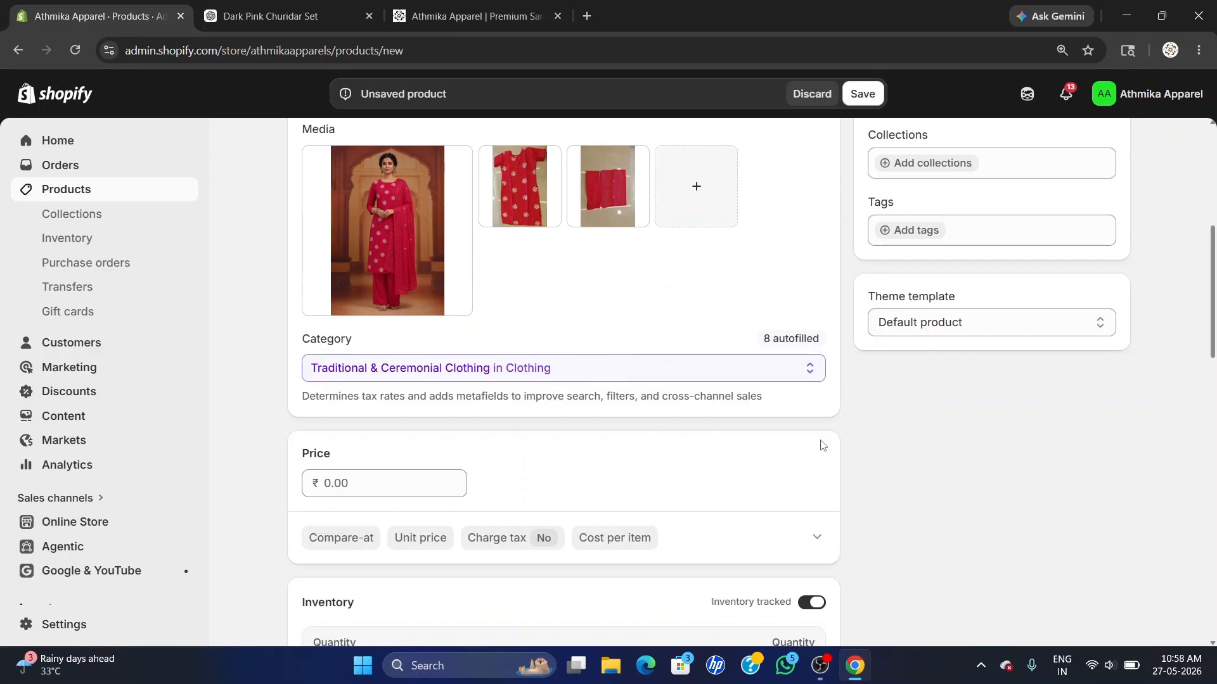
pyautogui.scroll(-1, 821, 446)
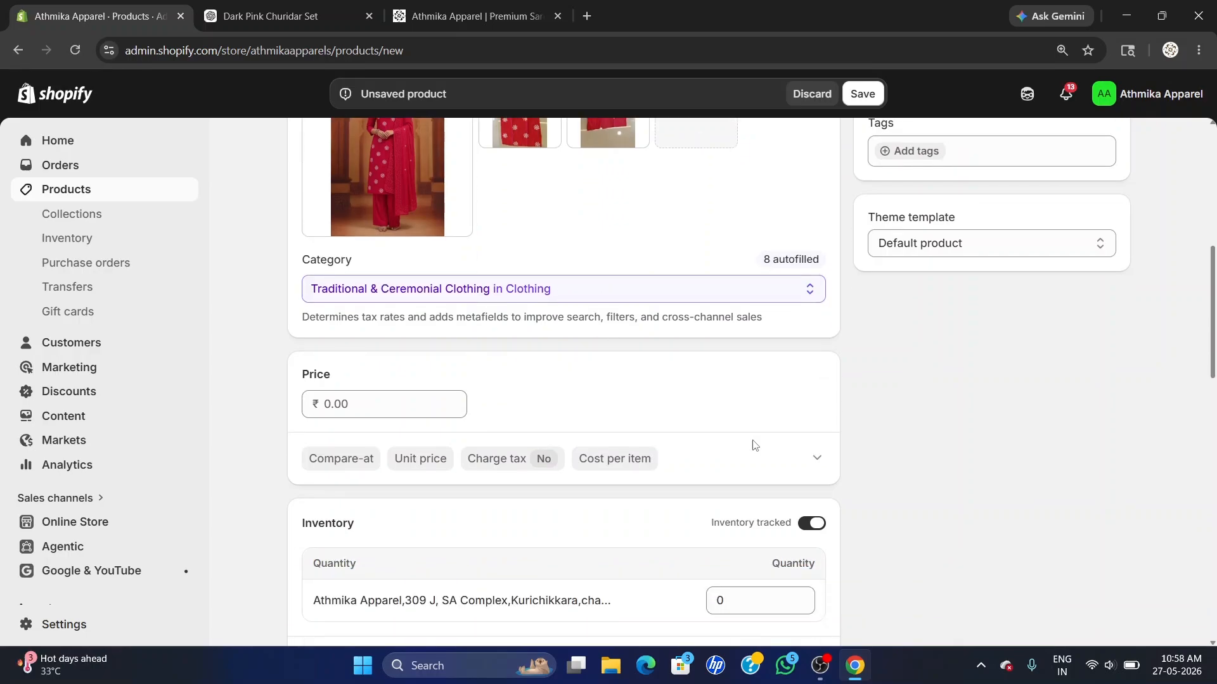
pyautogui.click(346, 404)
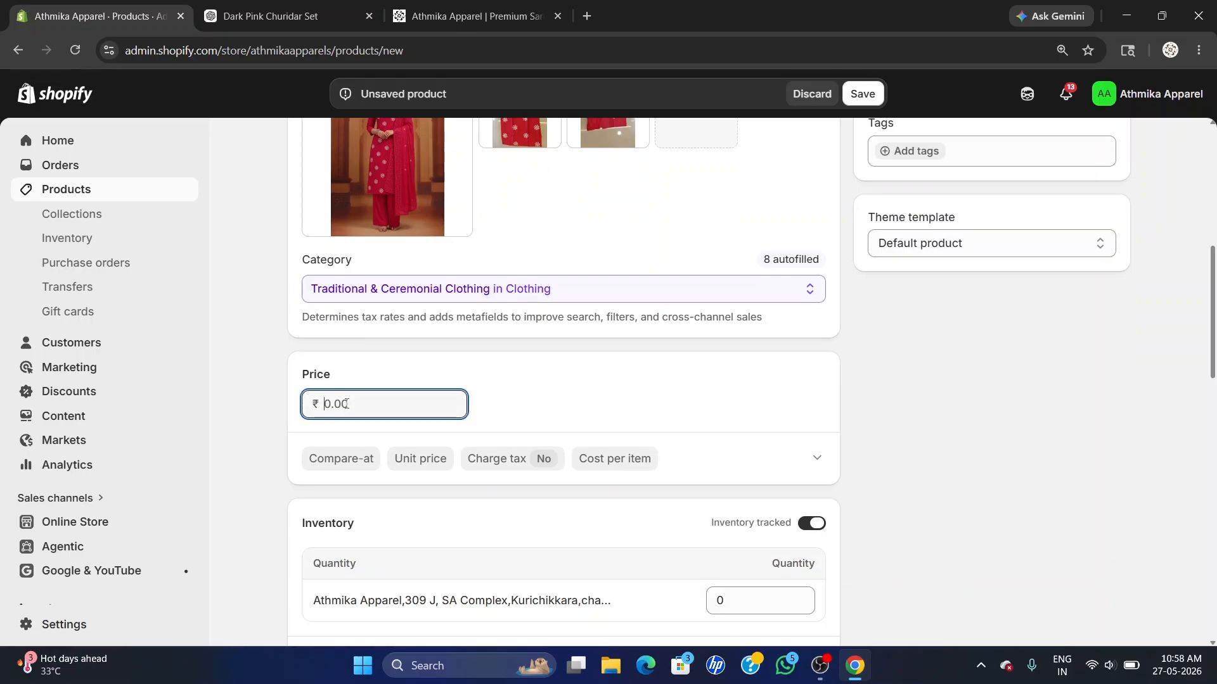
pyautogui.write('1000')
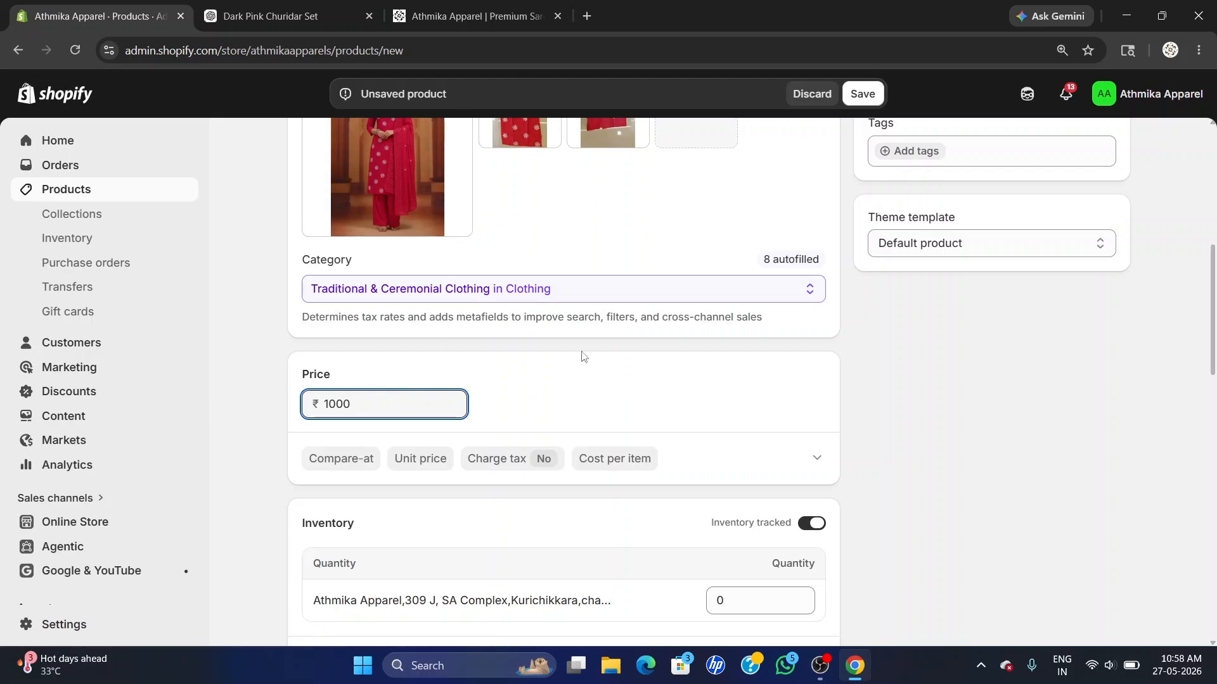
# Set the compare-at price to ₹1500 and leave tax charging switched off for this product
pyautogui.scroll(-1, 563, 355)
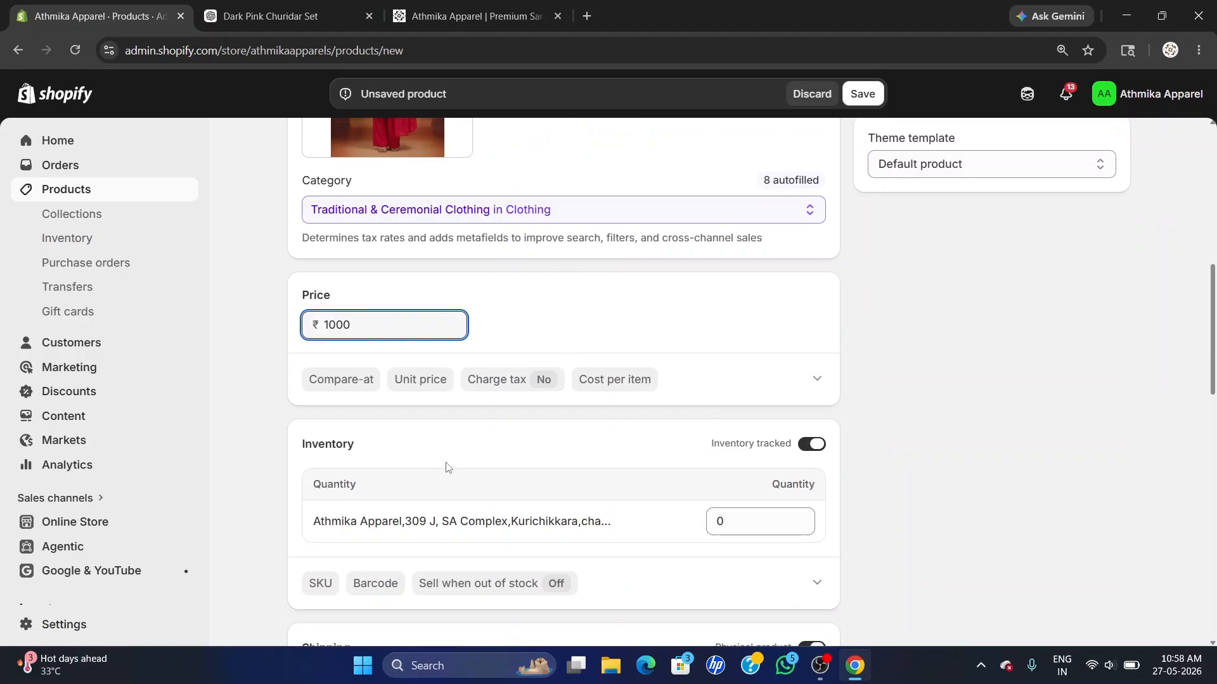
pyautogui.click(342, 383)
pyautogui.click(363, 428)
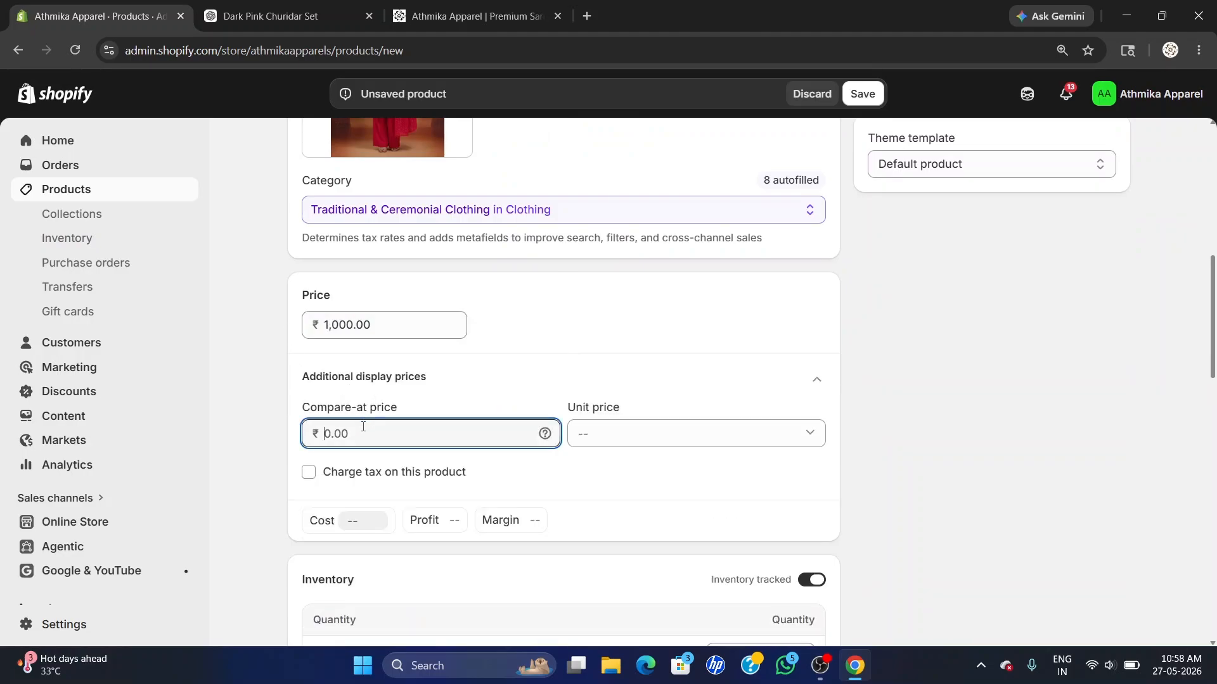
pyautogui.click(817, 379)
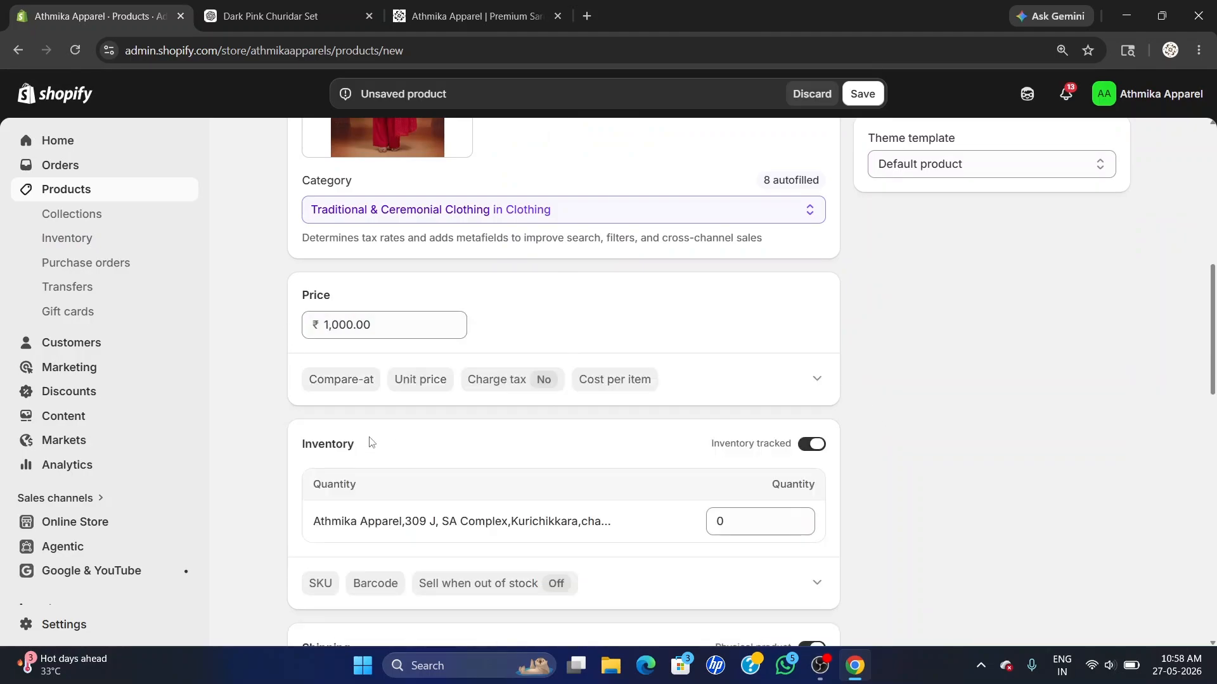
pyautogui.click(345, 383)
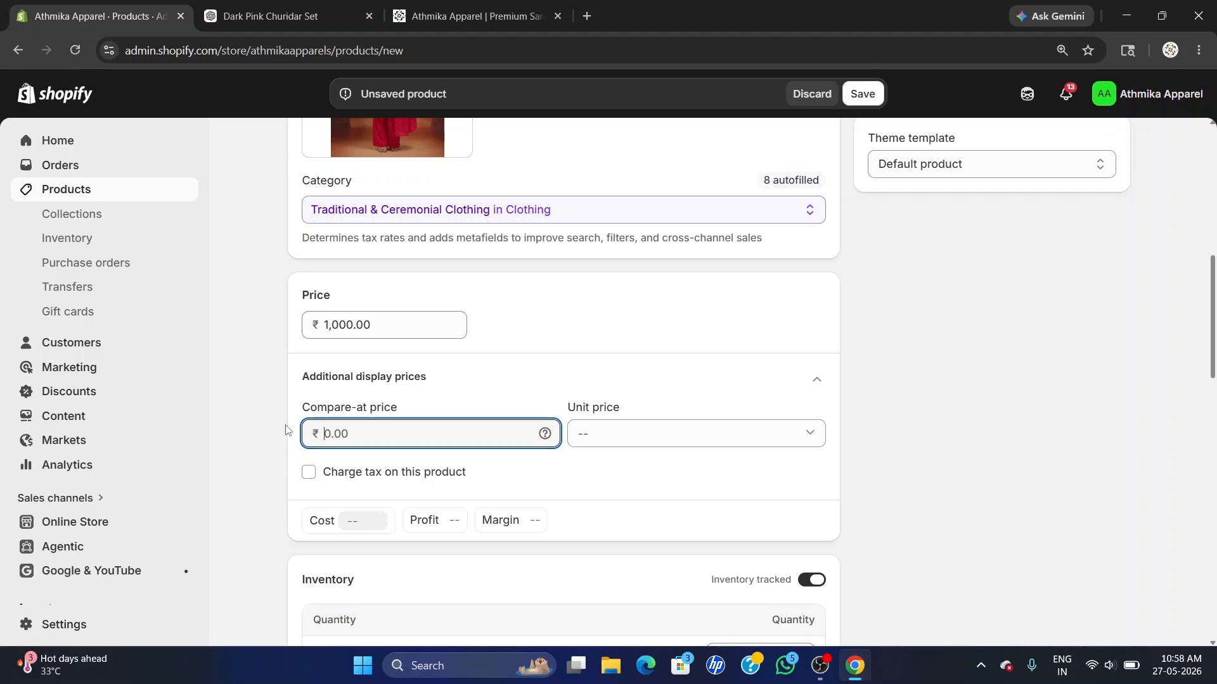
pyautogui.write('1500')
pyautogui.click(310, 472)
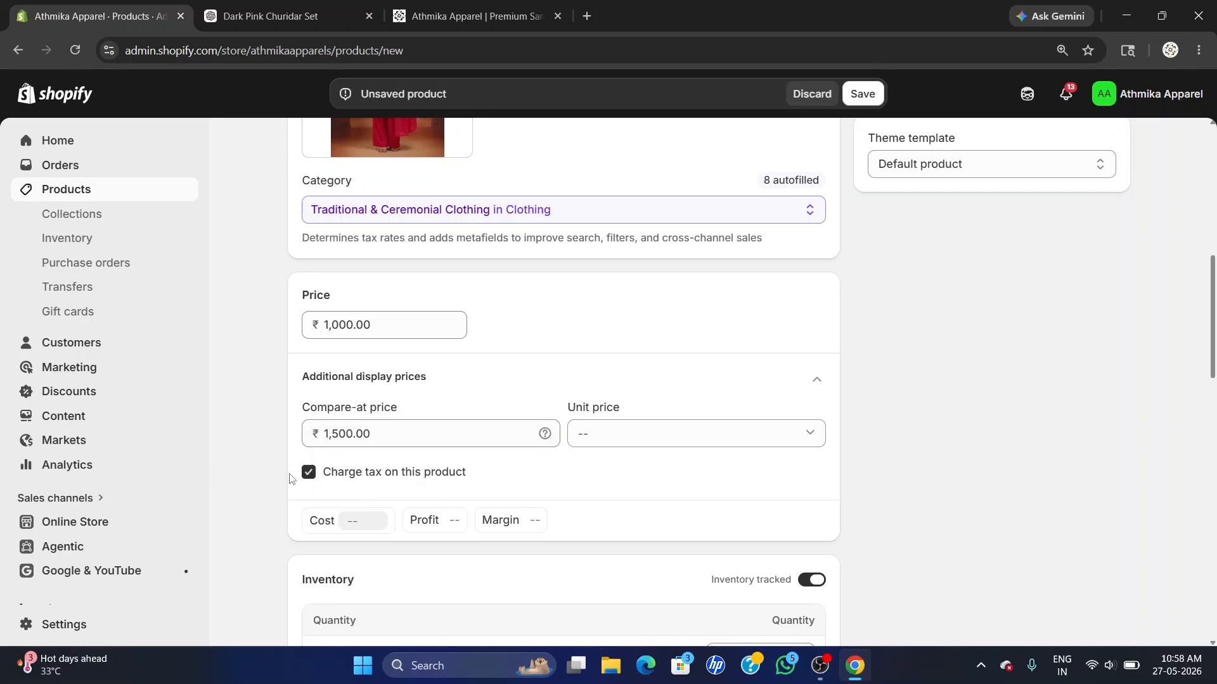
pyautogui.click(309, 472)
# Remove the suggested values Pink, Geometric and Dots from the Color category metafield
pyautogui.scroll(-5, 481, 474)
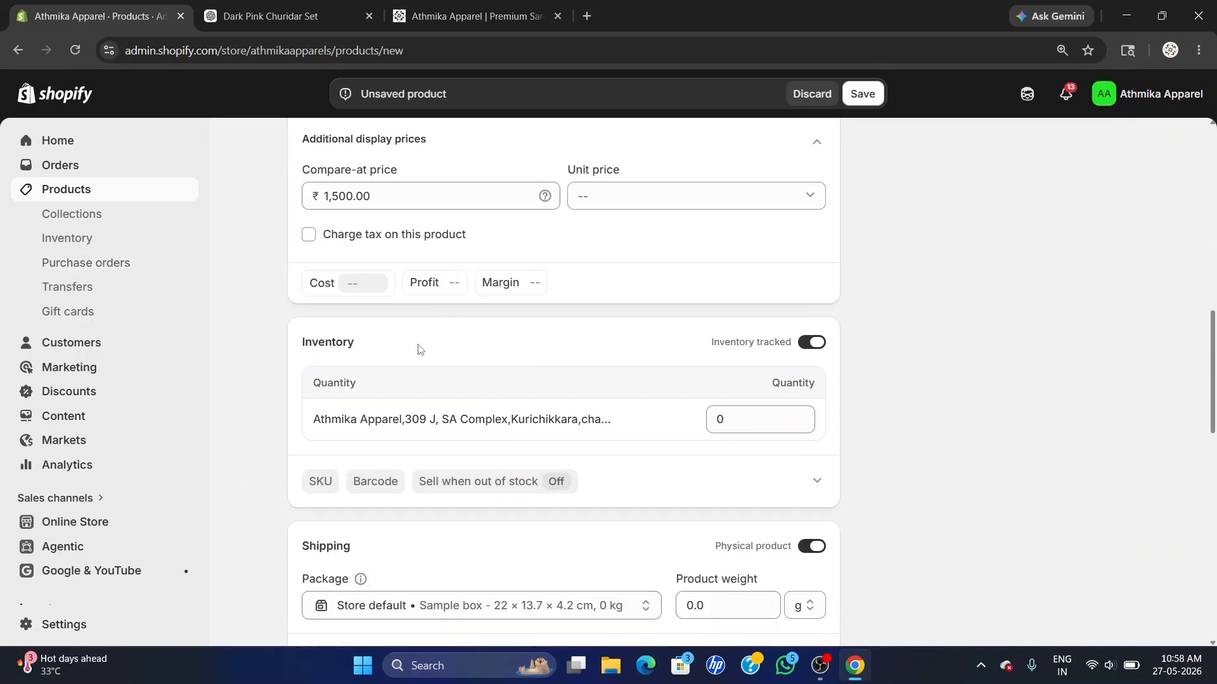
pyautogui.press('BackSpace')
pyautogui.scroll(-4, 697, 380)
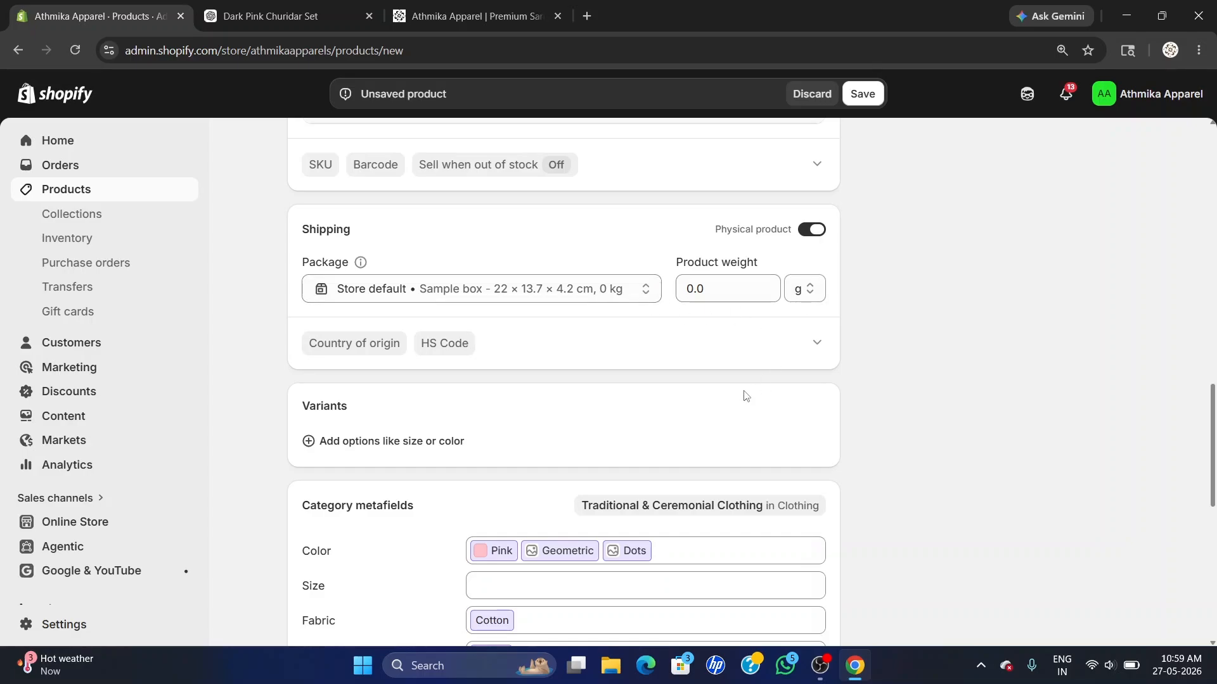
pyautogui.scroll(-1, 753, 389)
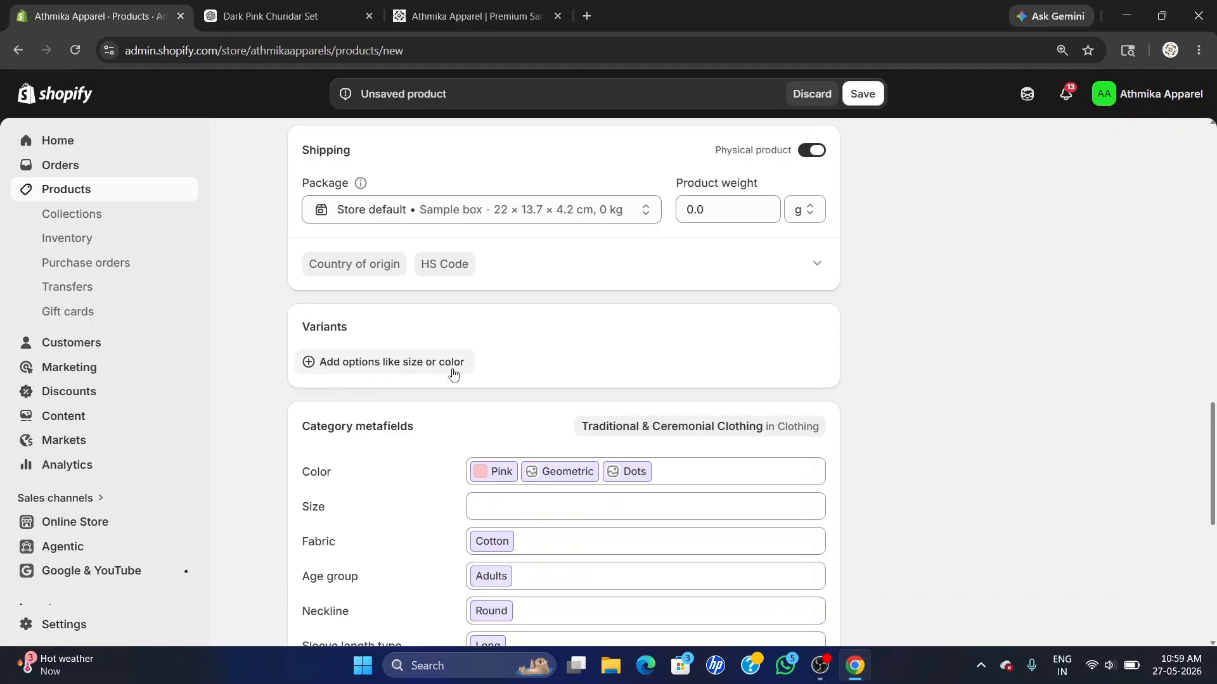
pyautogui.scroll(-2, 579, 535)
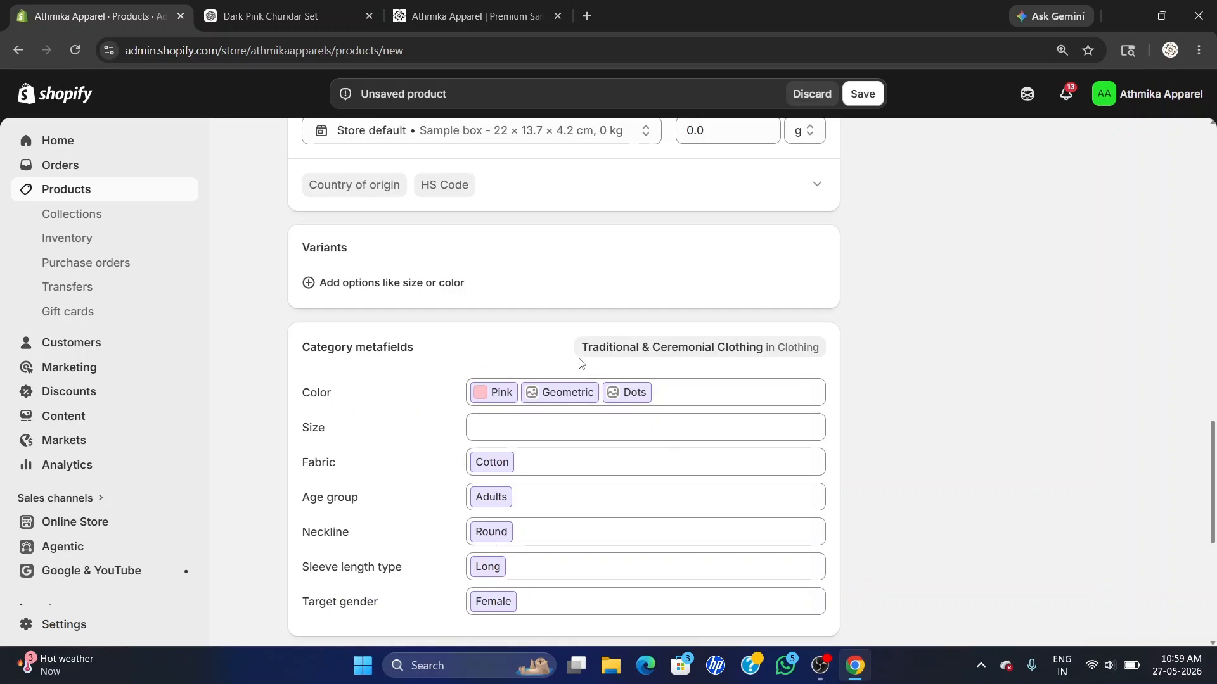
pyautogui.click(673, 397)
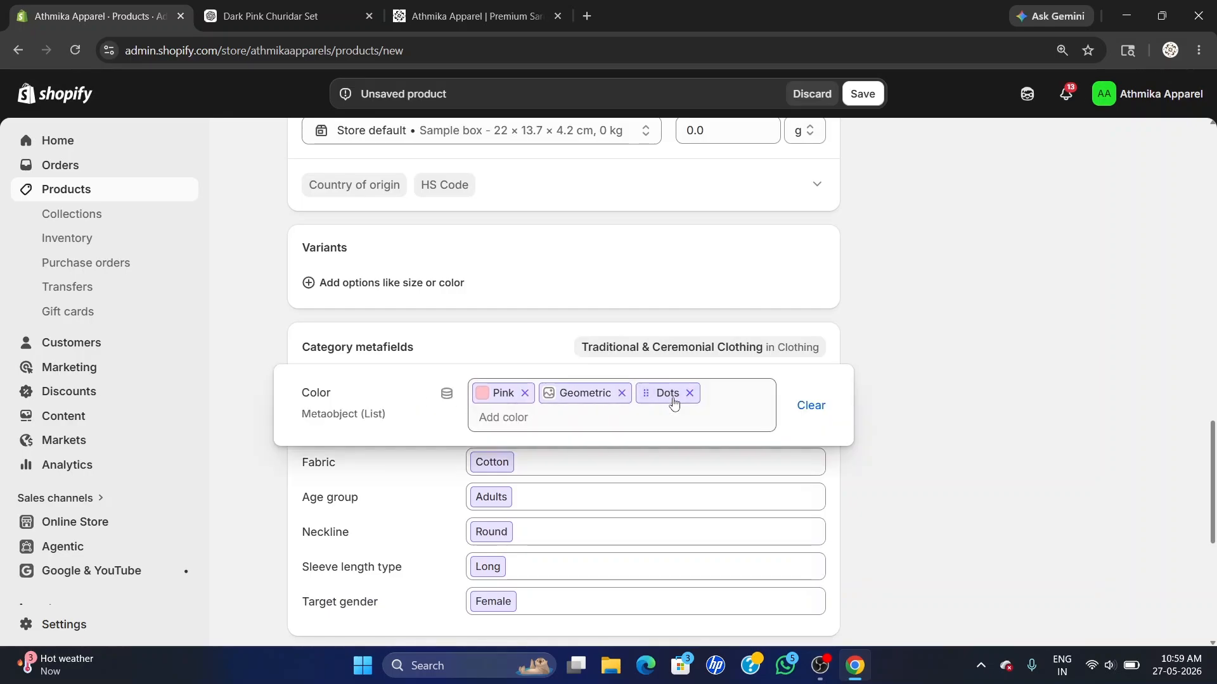
pyautogui.click(525, 393)
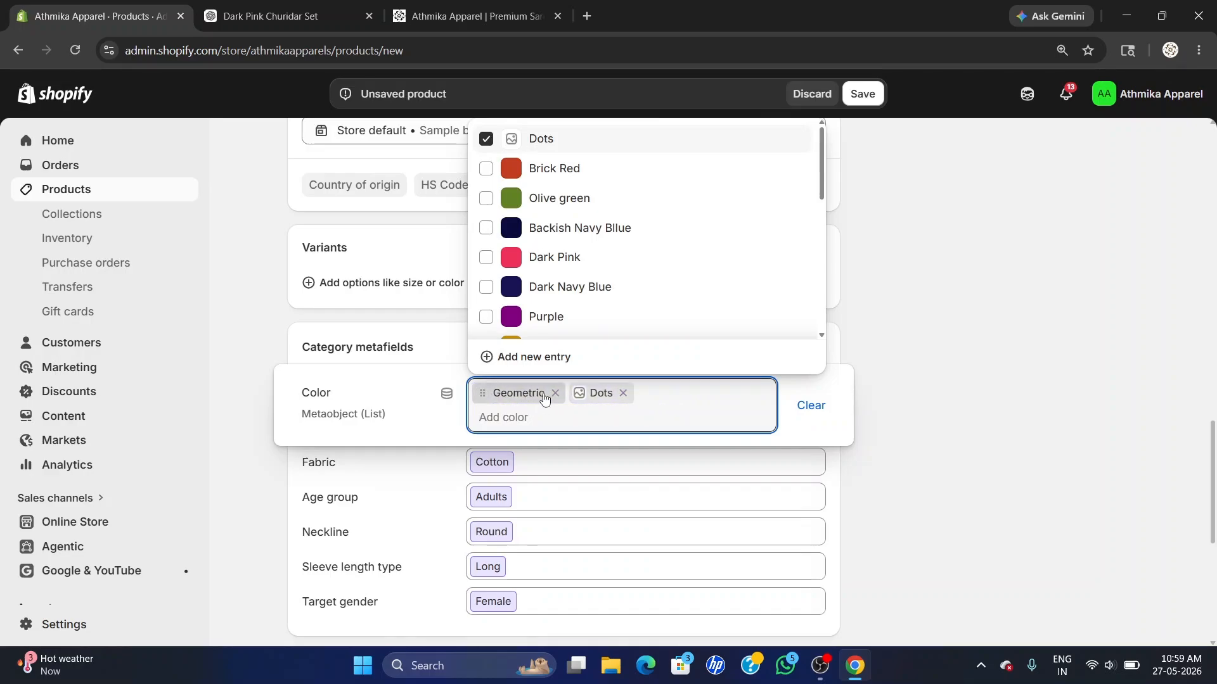
pyautogui.click(556, 393)
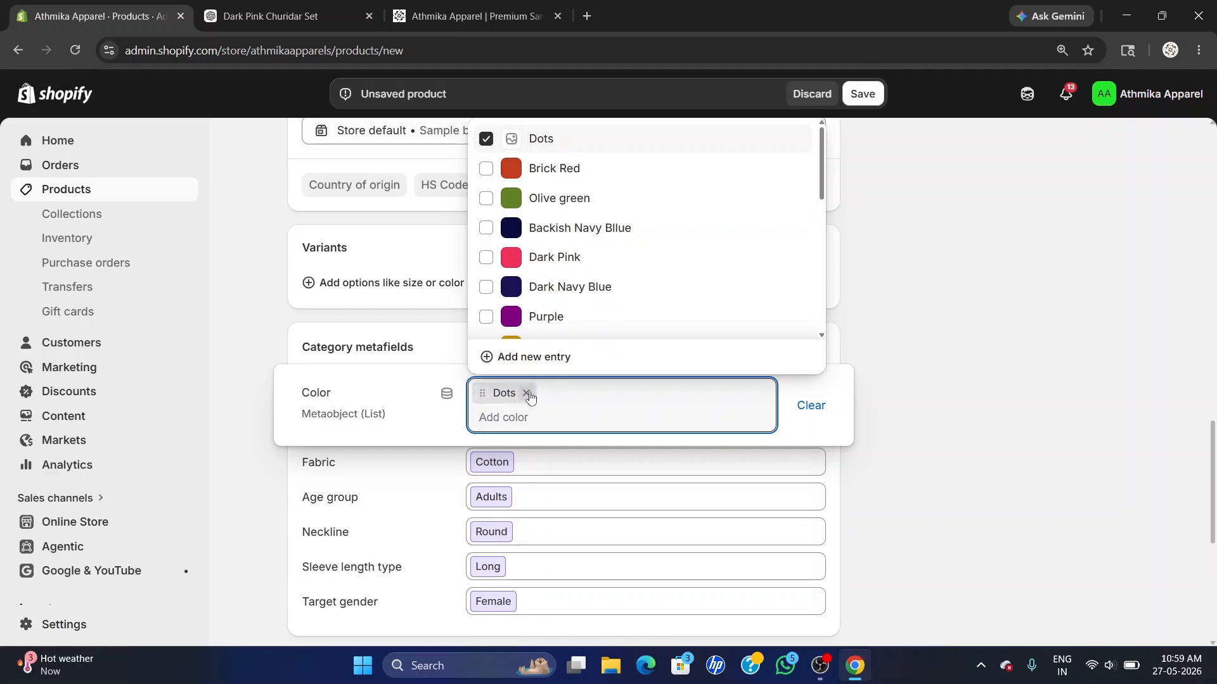
pyautogui.click(526, 393)
pyautogui.press('Escape')
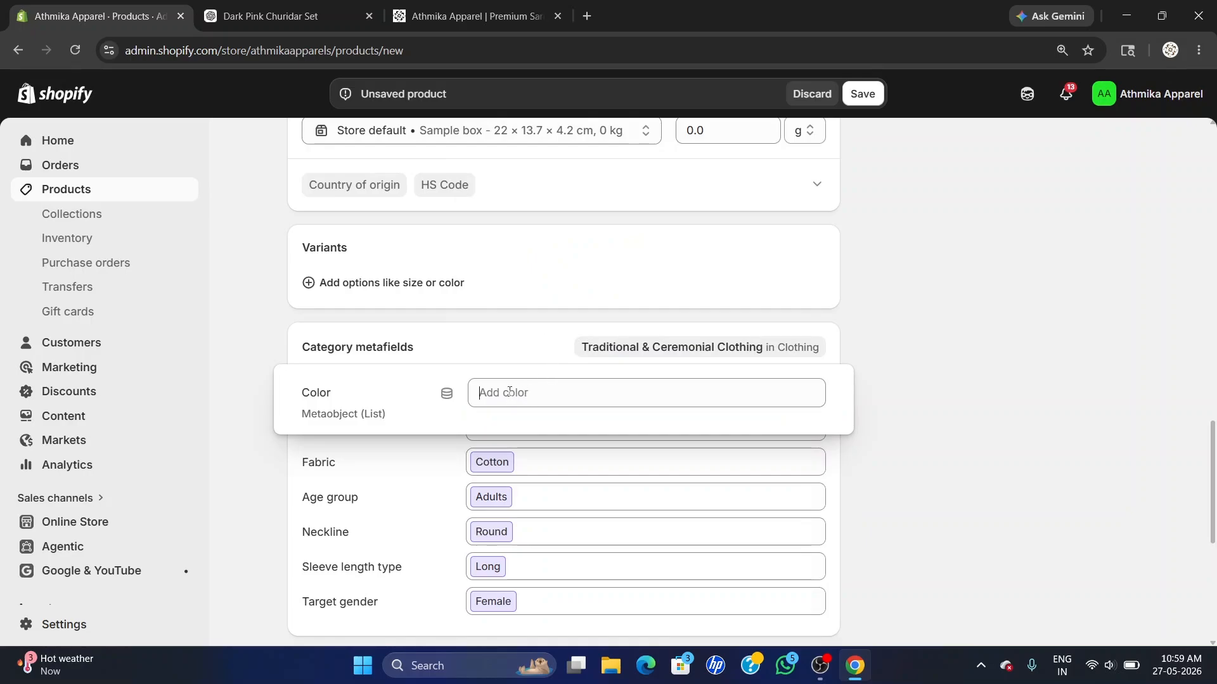
# Search the color entries for "dar" and assign Dark Pink to the Color metafield
pyautogui.write('dar')
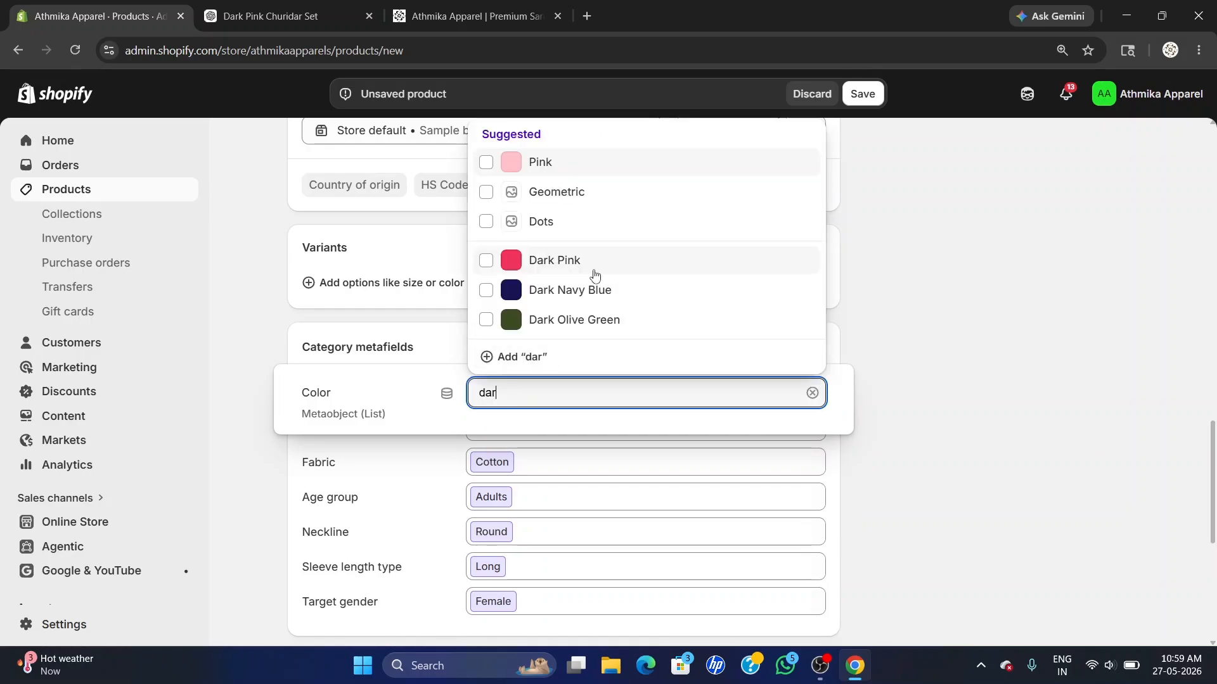
pyautogui.click(571, 264)
pyautogui.click(957, 310)
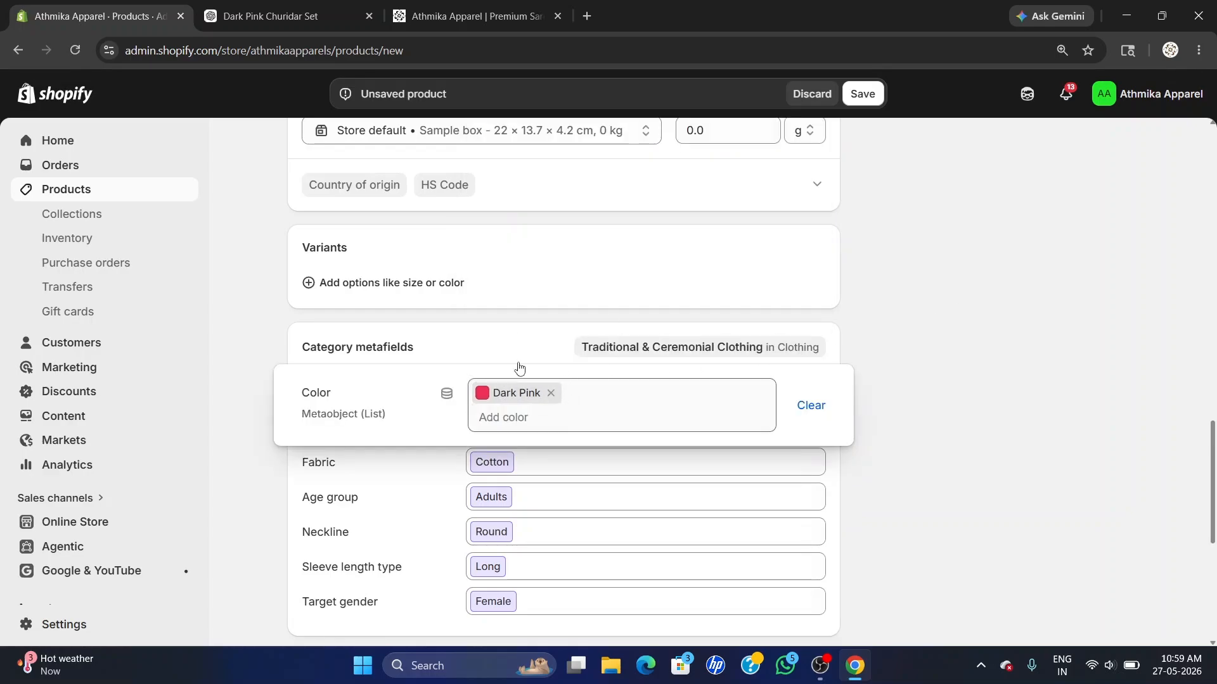
pyautogui.click(515, 421)
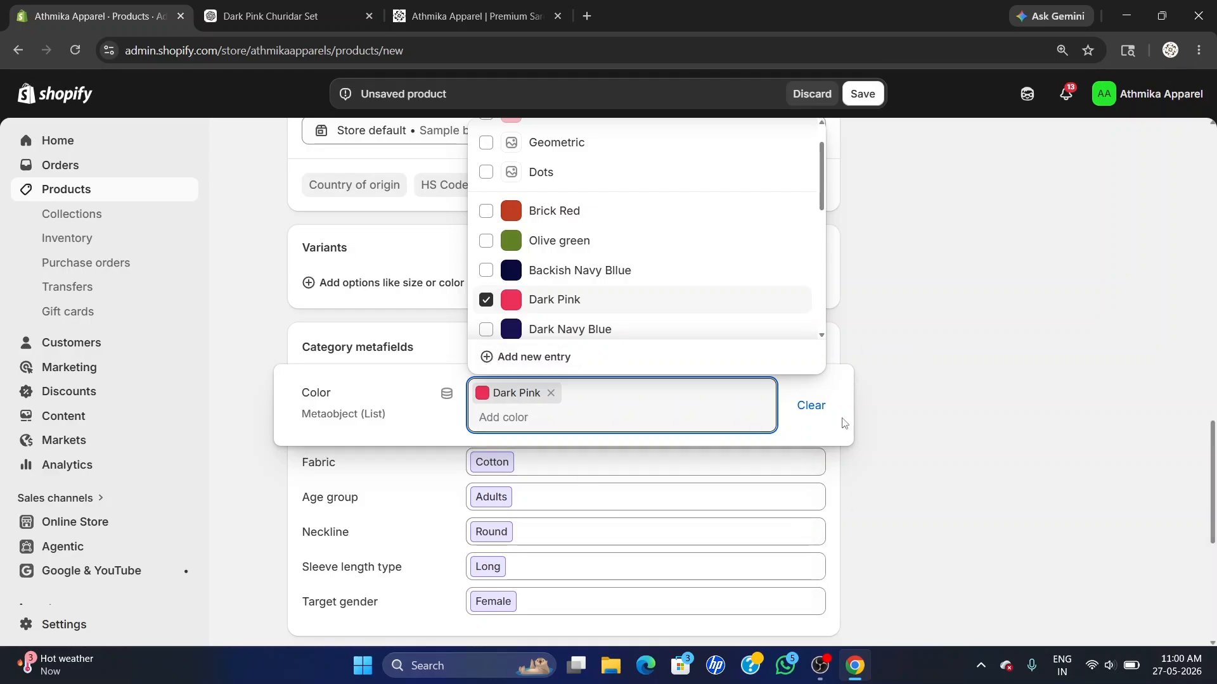
pyautogui.click(1012, 413)
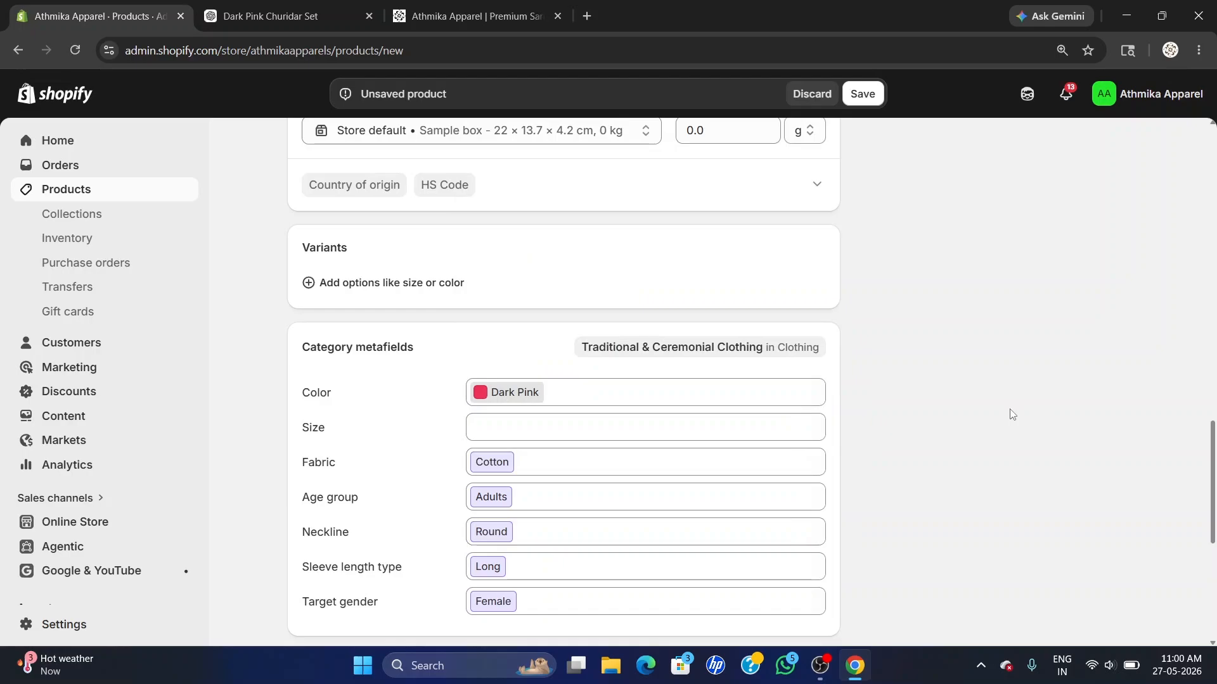
# Assign 2XL to the Size category metafield
pyautogui.click(485, 429)
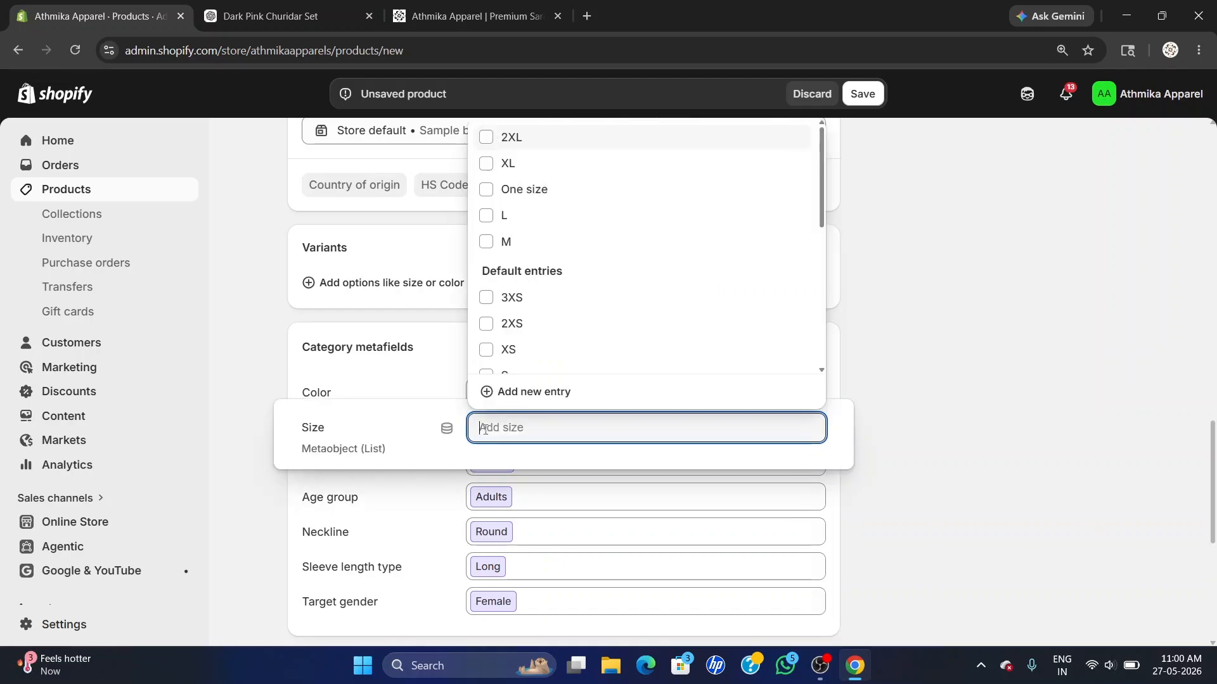
pyautogui.click(516, 135)
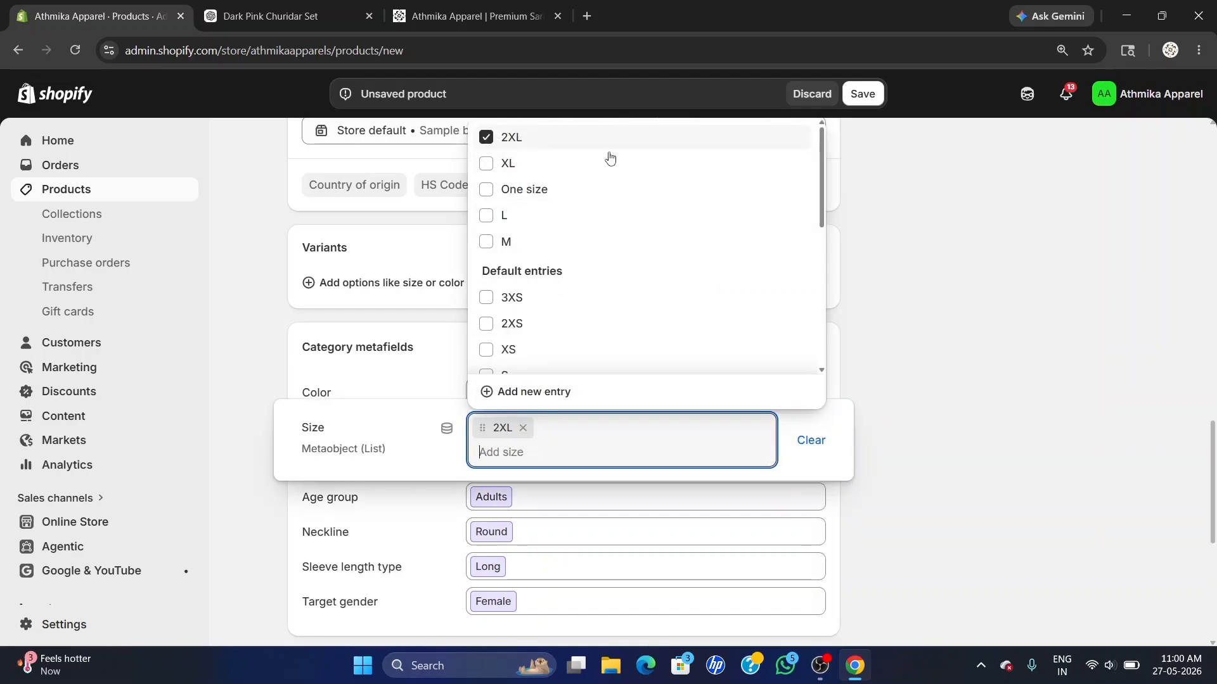
pyautogui.click(925, 288)
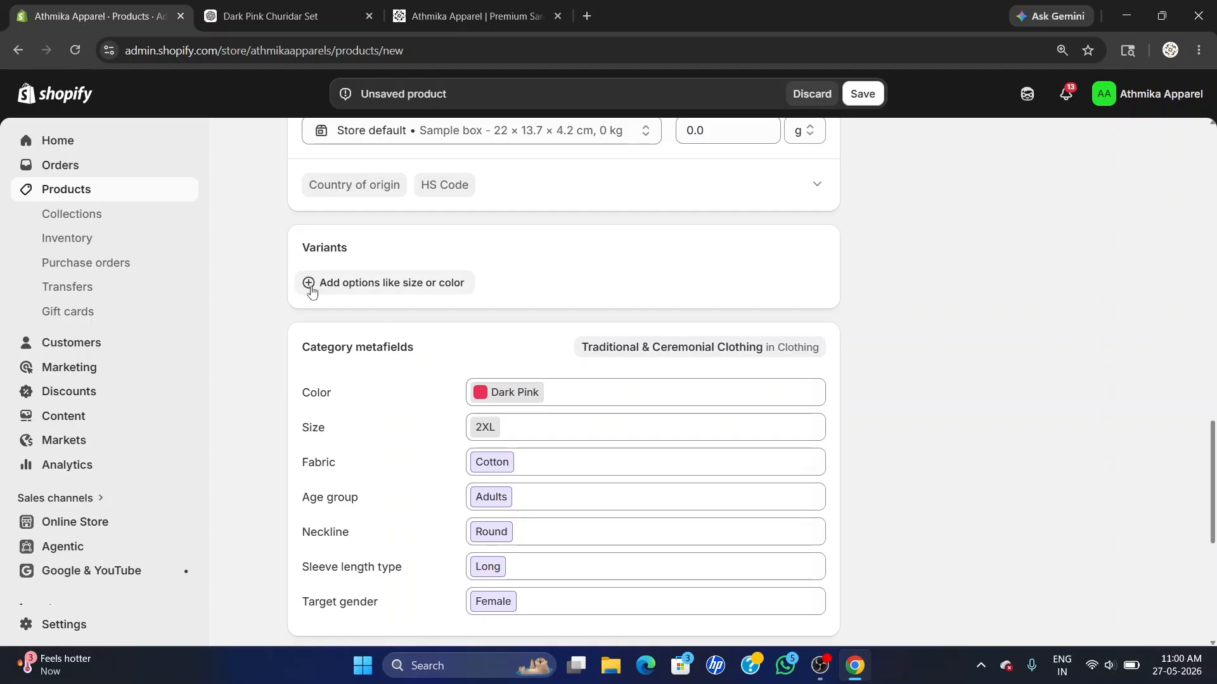
# Add Color as a variant option and assign the redset model photo as the Dark Pink variant's image
pyautogui.click(395, 290)
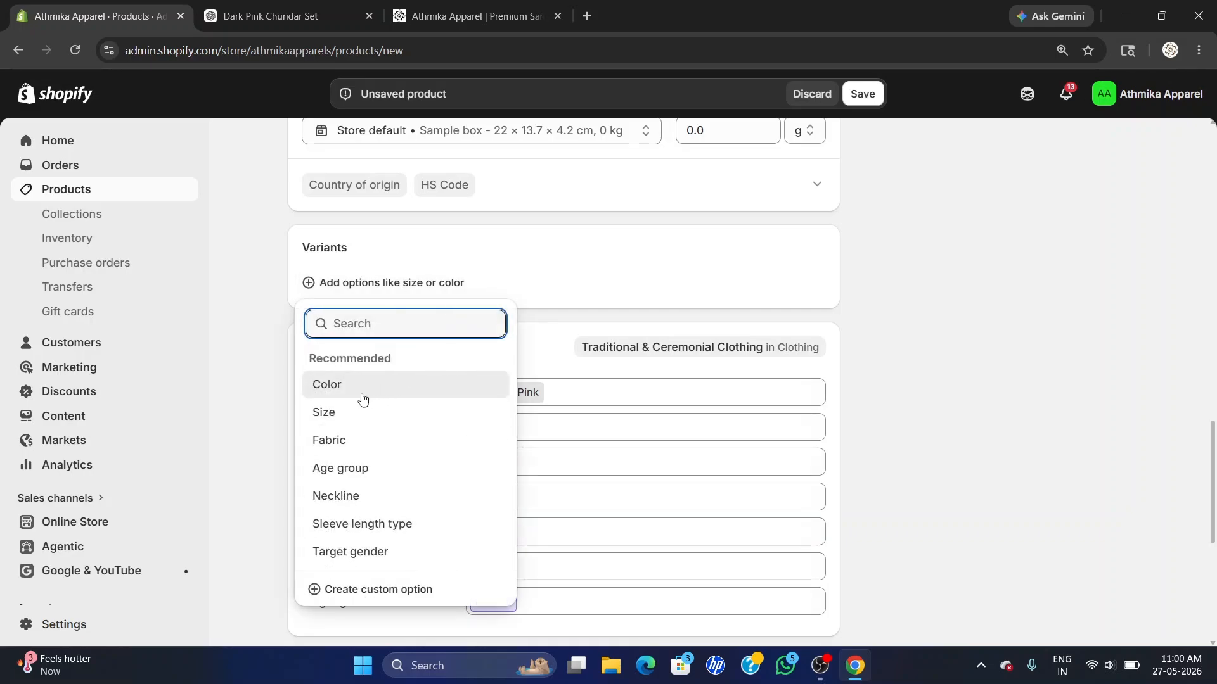
pyautogui.click(330, 400)
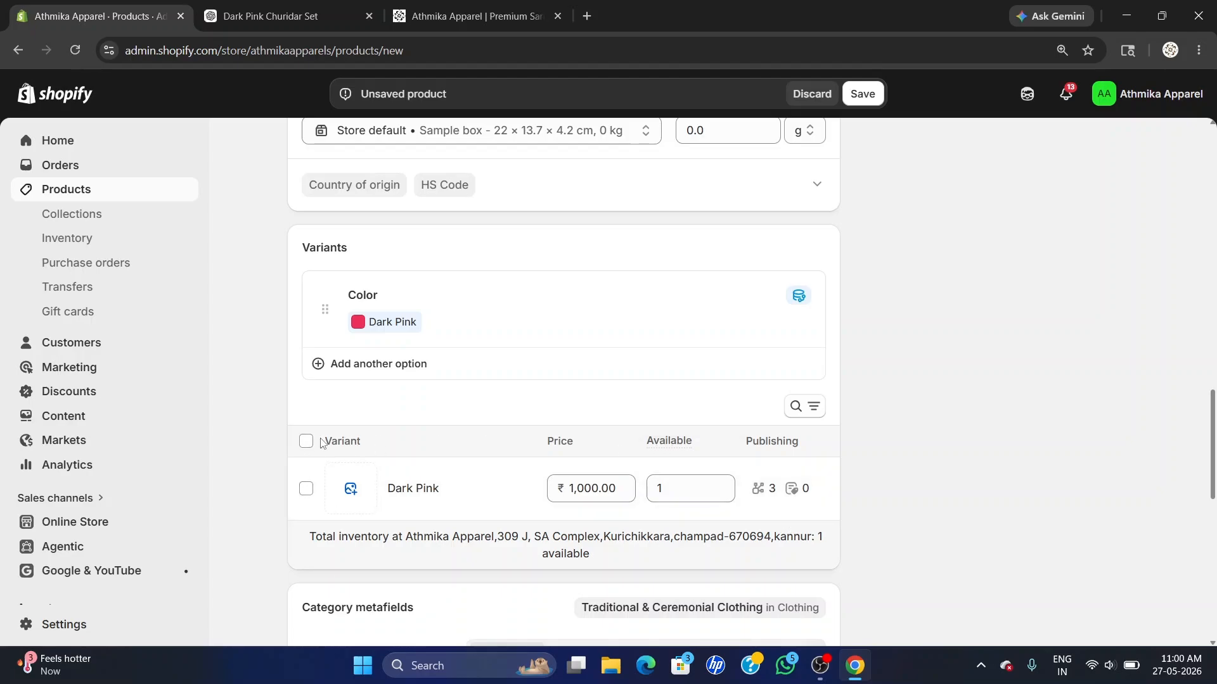
pyautogui.scroll(-2, 836, 419)
pyautogui.scroll(-1, 835, 419)
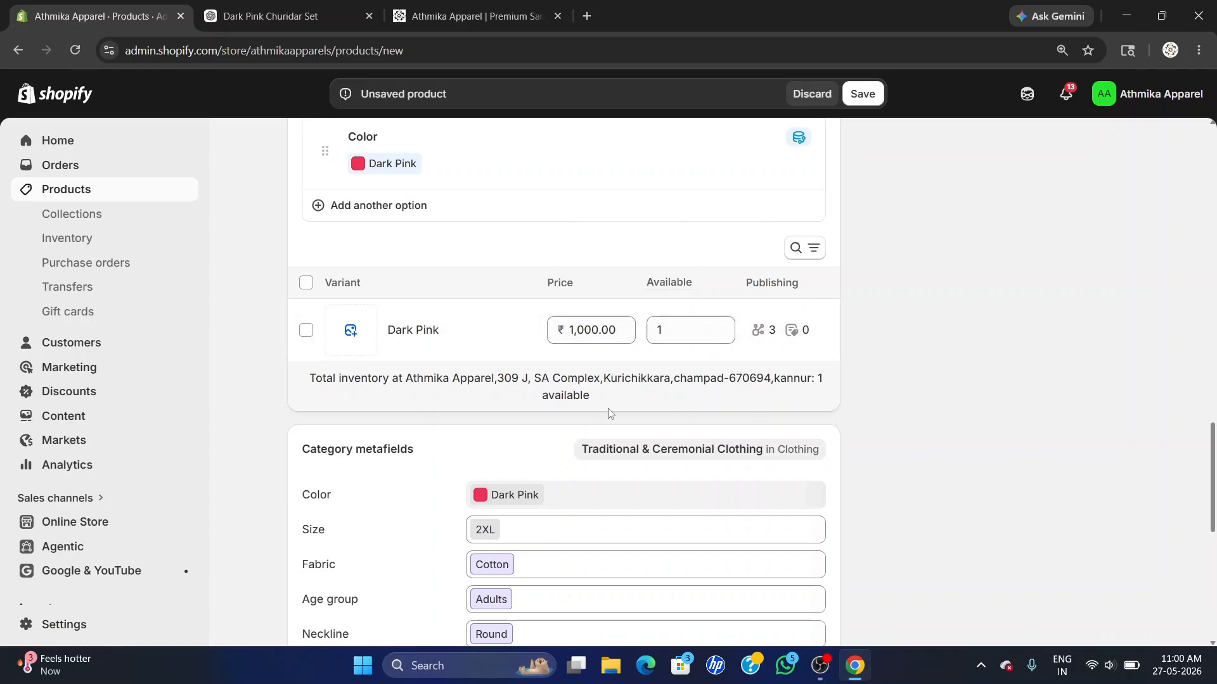
pyautogui.click(351, 331)
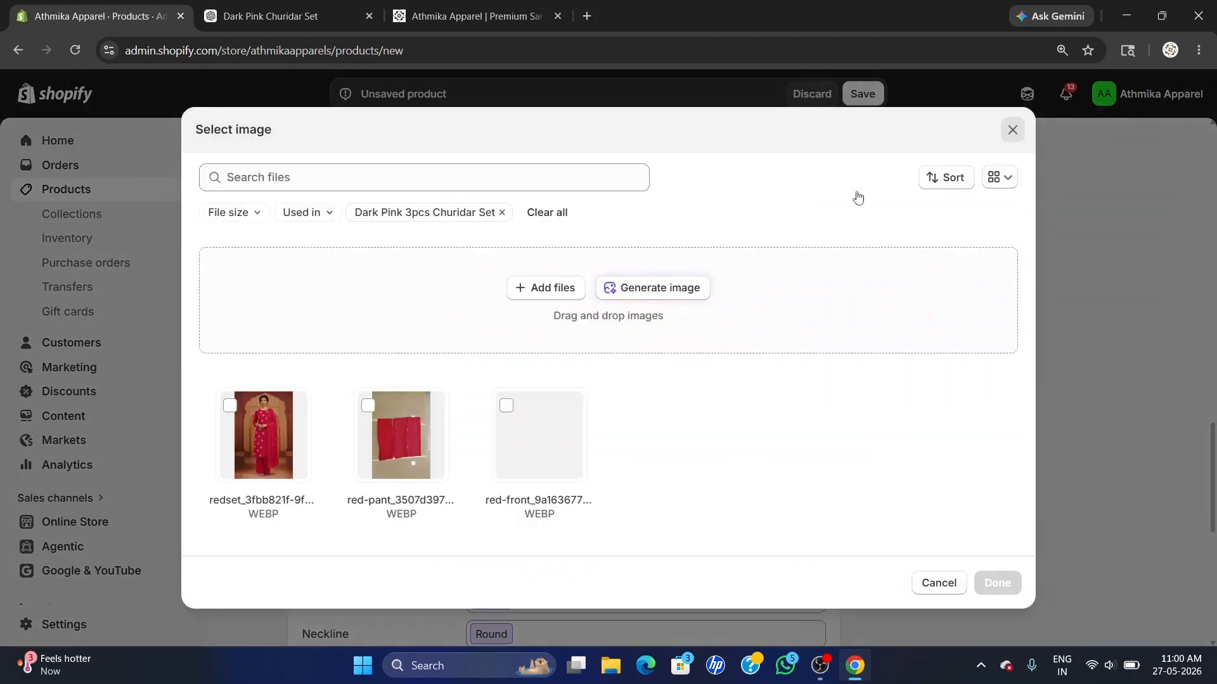
pyautogui.click(1012, 130)
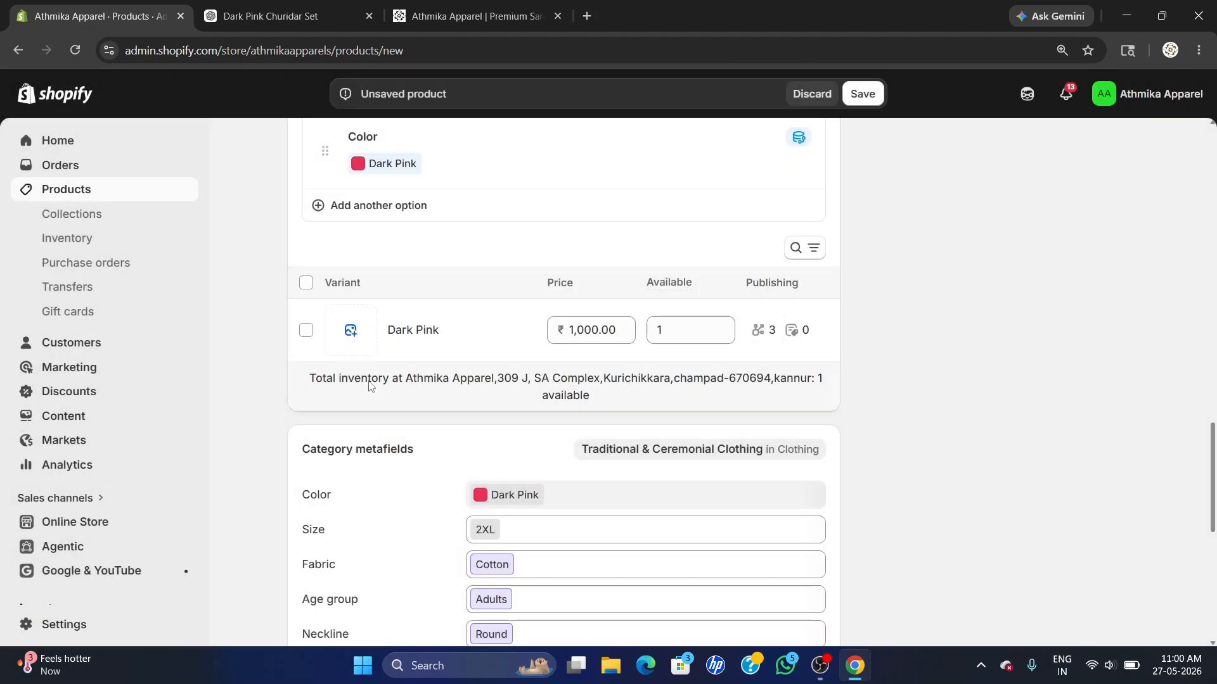
pyautogui.click(345, 330)
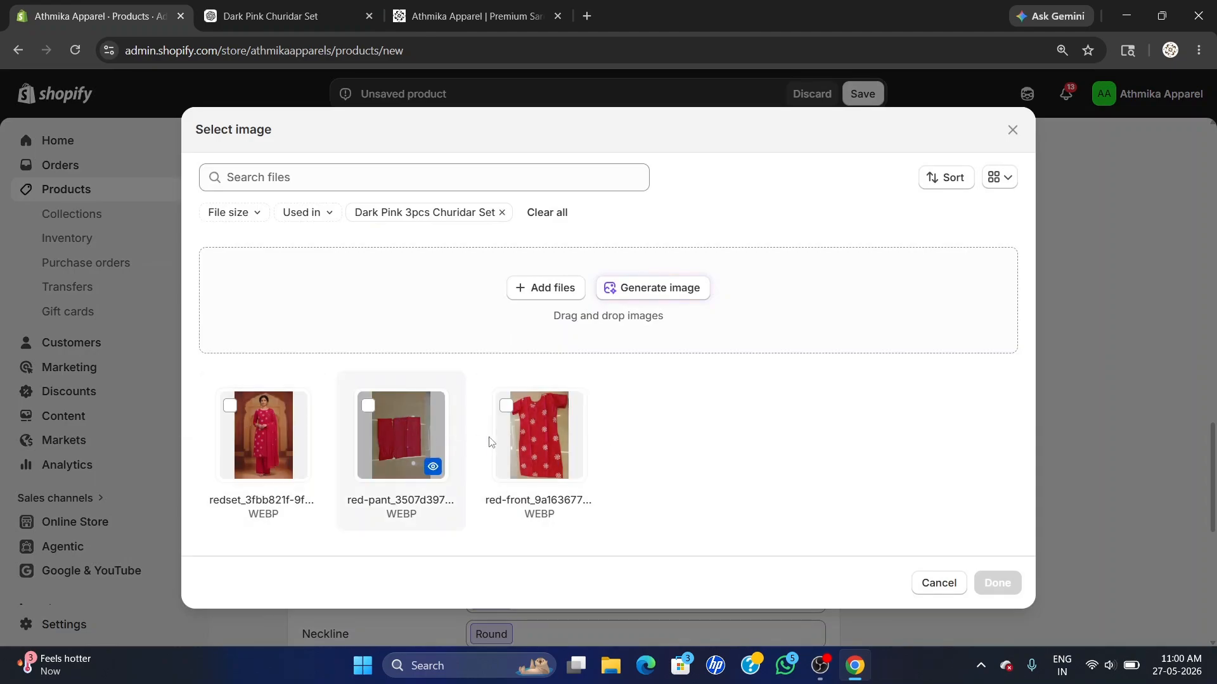
pyautogui.click(246, 410)
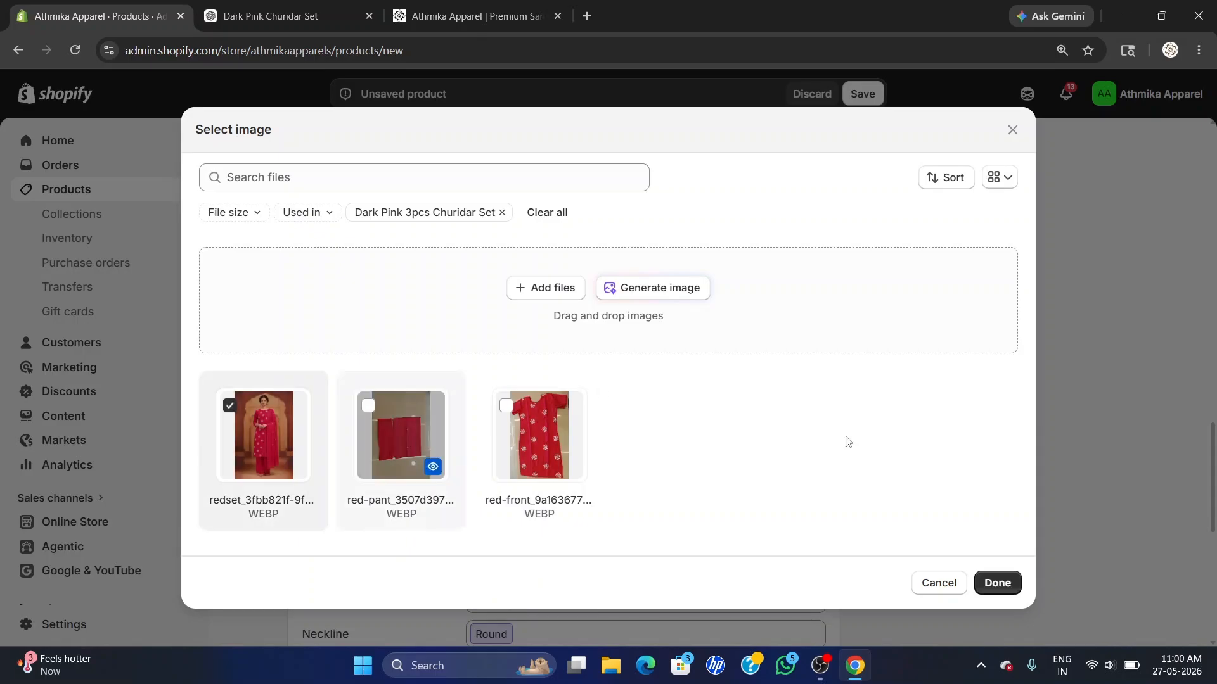
pyautogui.click(999, 584)
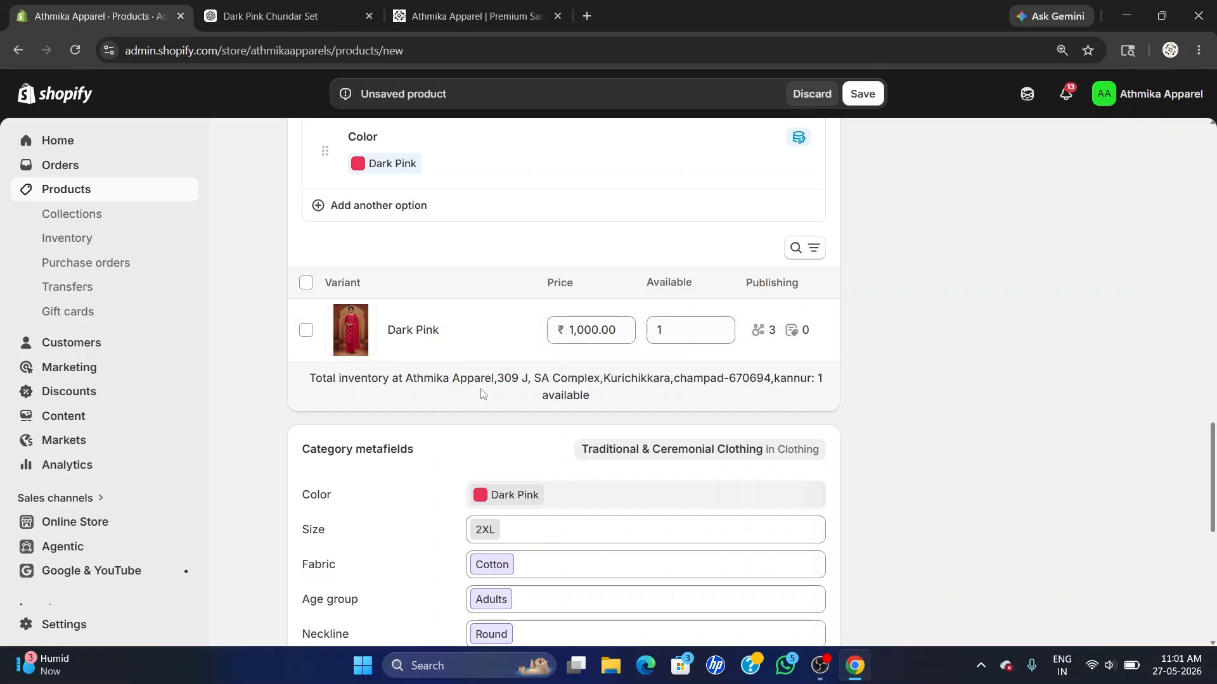
# Close the storefront page and enter "Fabric: Cotton" as a bulleted line in the Product Info metafield
pyautogui.scroll(-6, 549, 372)
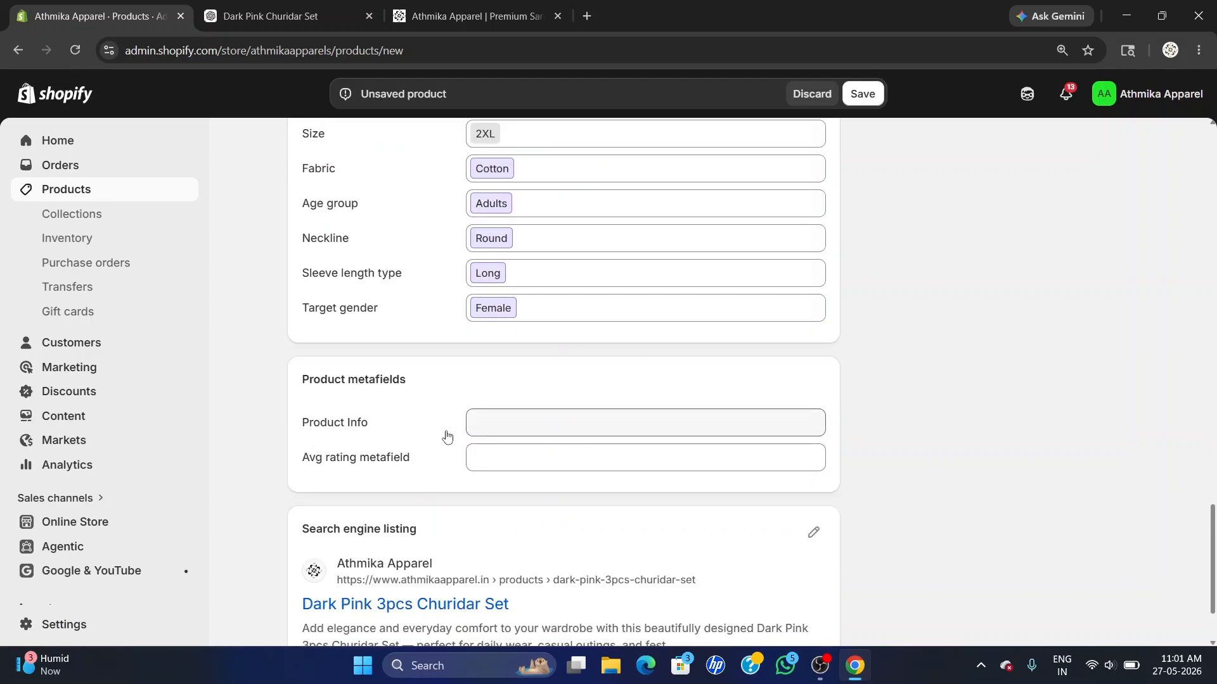
pyautogui.click(558, 17)
pyautogui.click(535, 429)
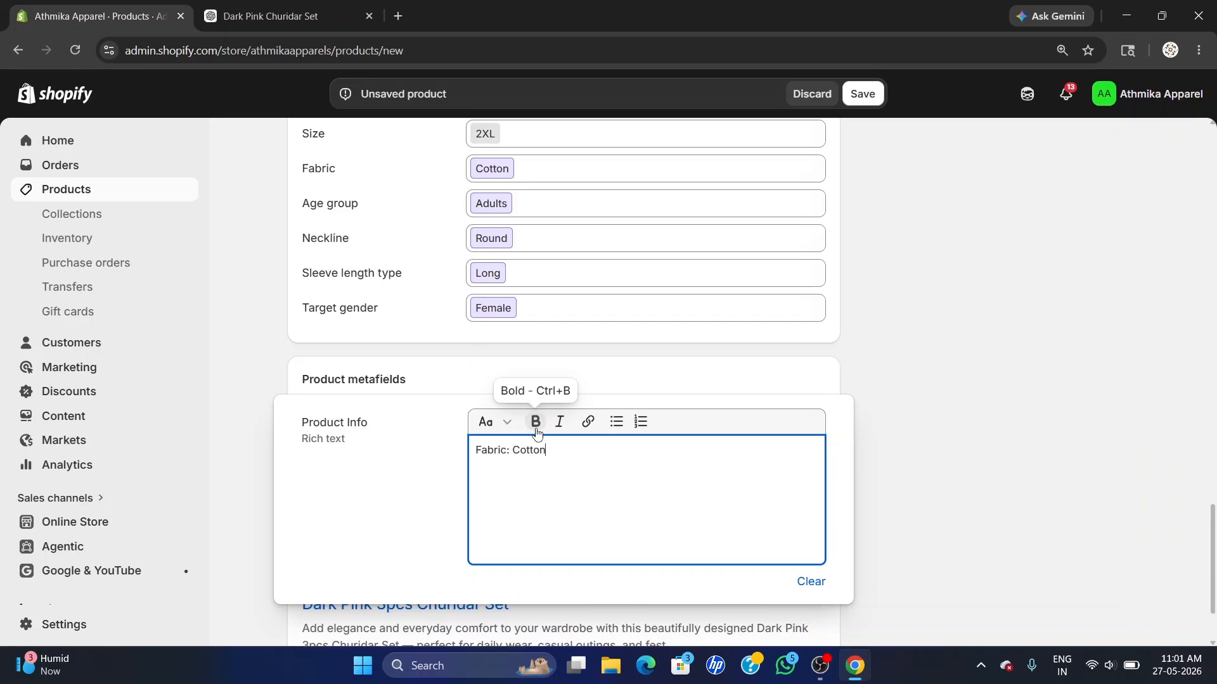
pyautogui.moveTo(557, 454); pyautogui.dragTo(474, 452)
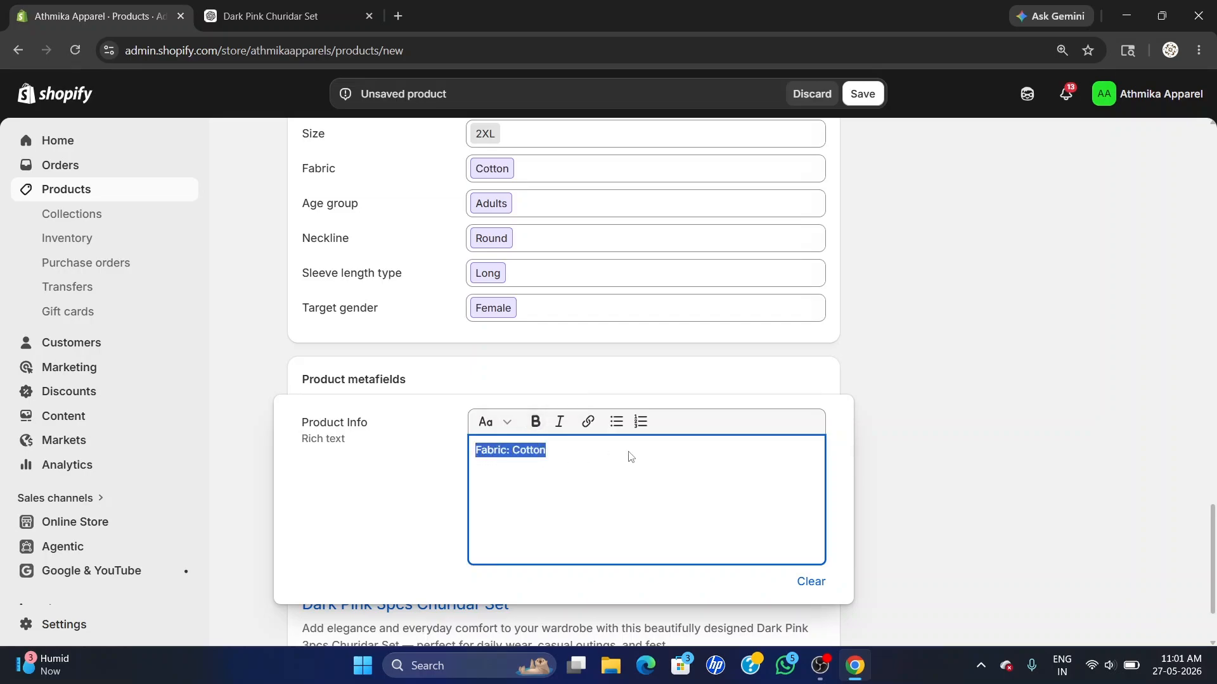
pyautogui.click(615, 421)
pyautogui.click(563, 480)
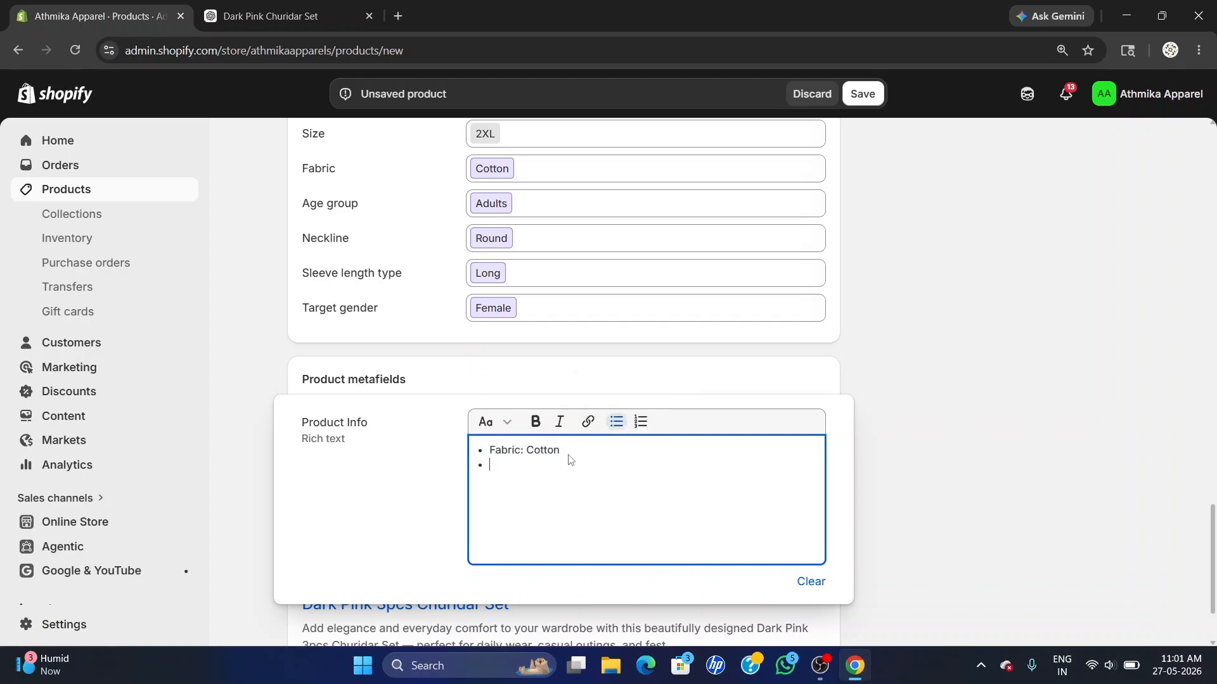
# Switch to the ChatGPT conversation and copy the Product Details bullets from Product Type through Occasion
pyautogui.click(284, 5)
pyautogui.scroll(-2, 408, 470)
pyautogui.click(408, 470)
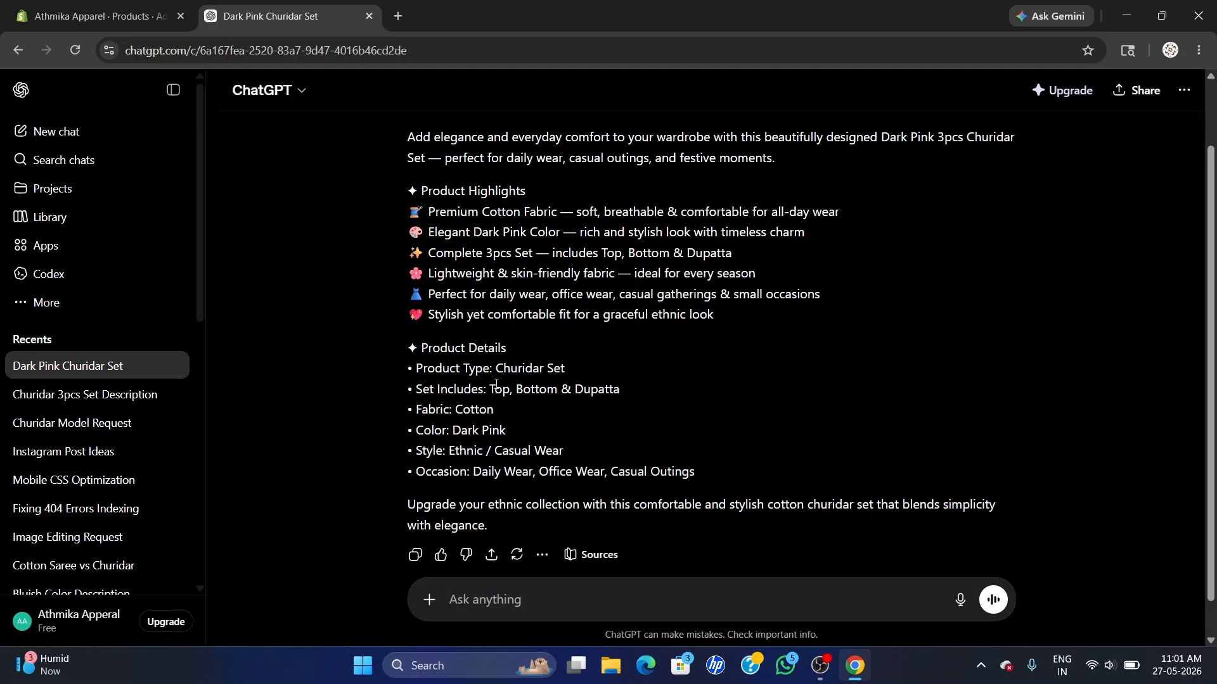
pyautogui.moveTo(421, 393); pyautogui.dragTo(564, 451)
pyautogui.click(591, 452)
pyautogui.moveTo(695, 472); pyautogui.dragTo(407, 375)
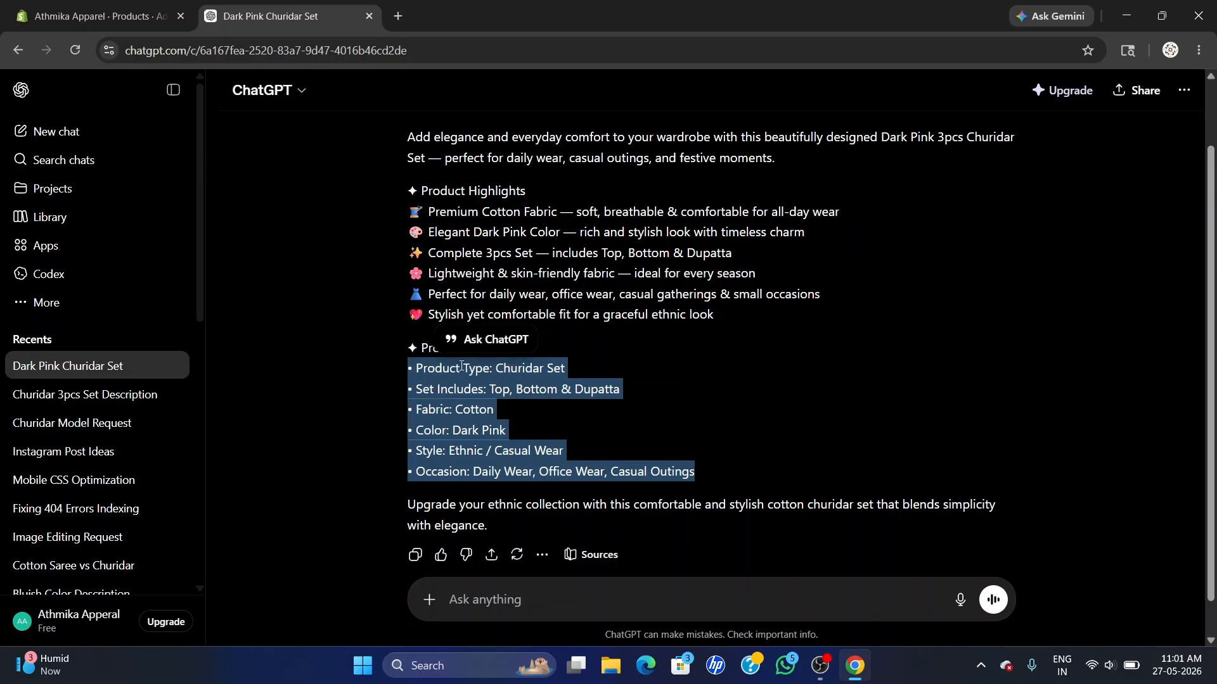
# Return to the Shopify product and replace the Product Info metafield text with the copied product details
pyautogui.click(95, 16)
pyautogui.moveTo(518, 478); pyautogui.dragTo(447, 457)
pyautogui.press('BackSpace')
pyautogui.press('BackSpace')
pyautogui.hotkey('ctrl', 'v')
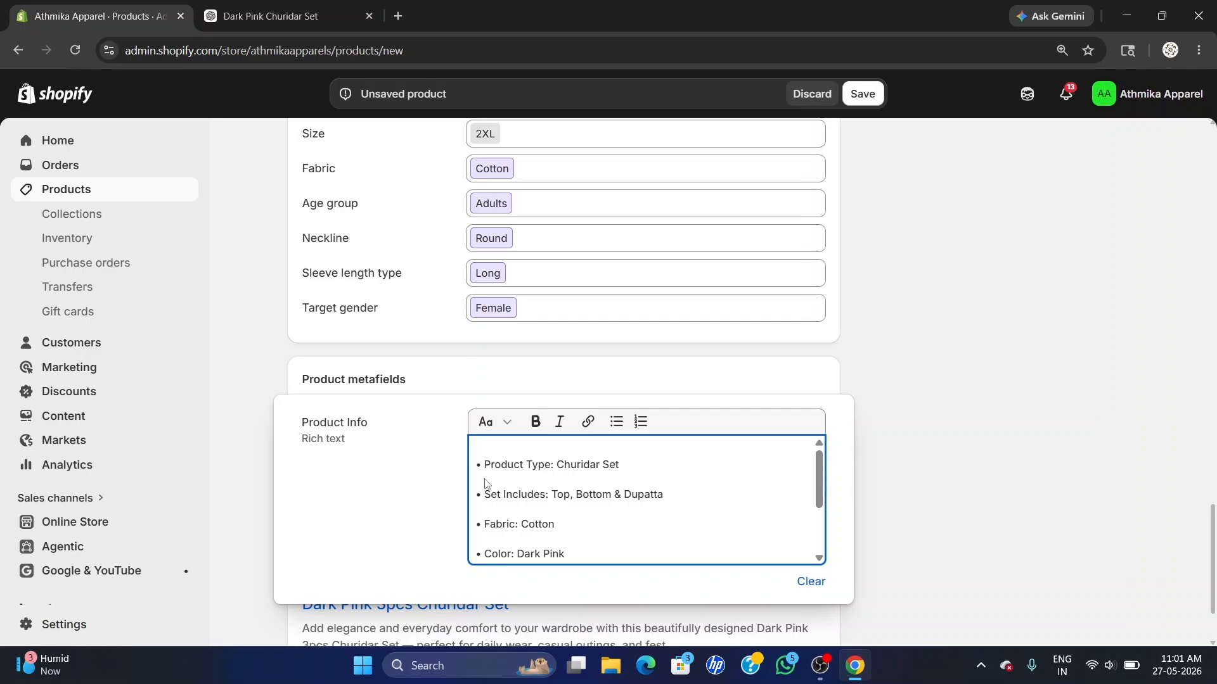
# Remove the blank lines above and between the bullet lines in the Product Info metafield
pyautogui.scroll(-3, 492, 510)
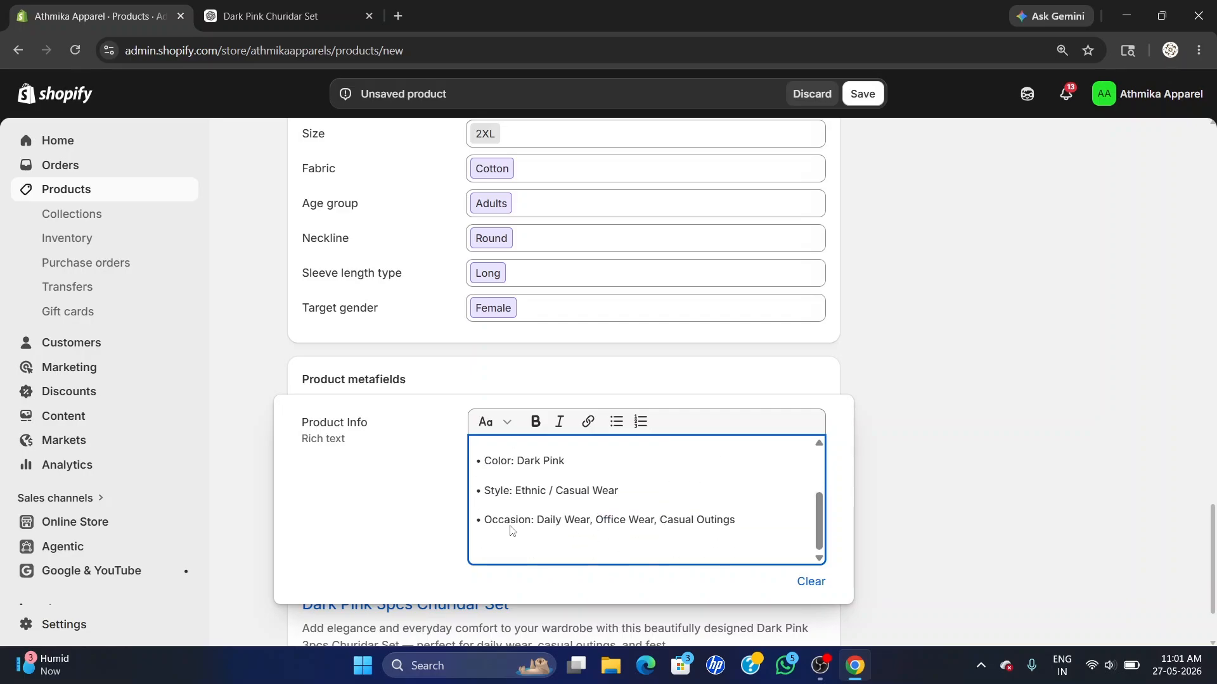
pyautogui.click(754, 524)
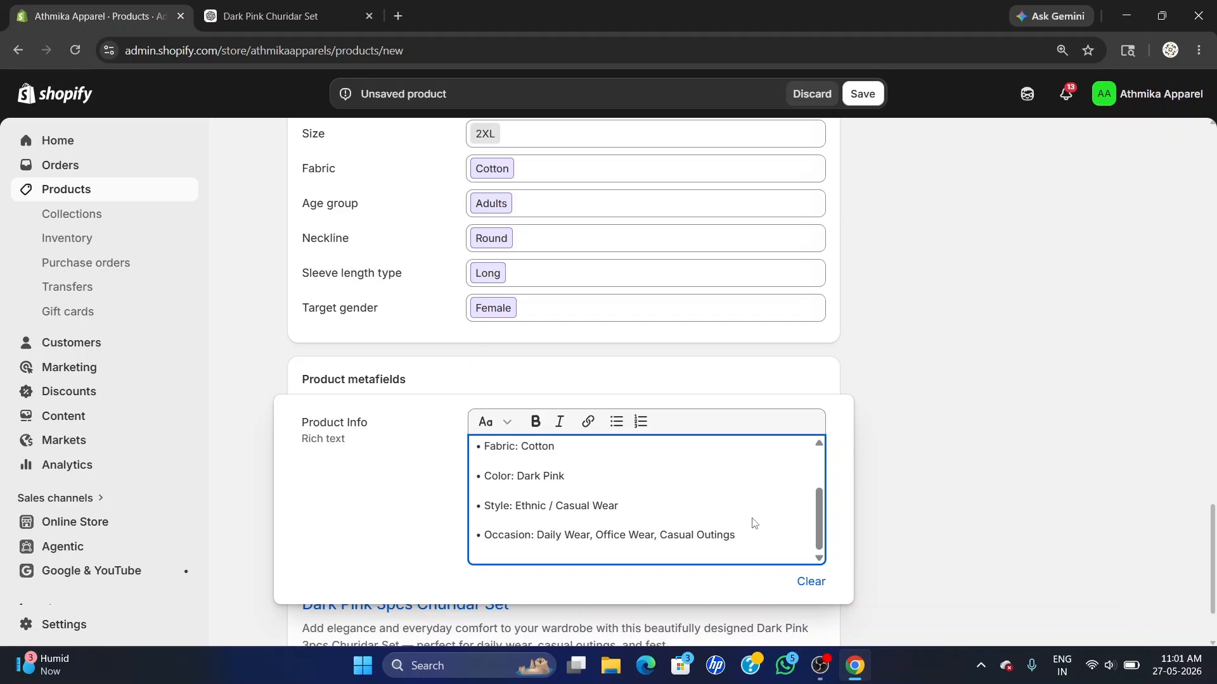
pyautogui.press('Delete')
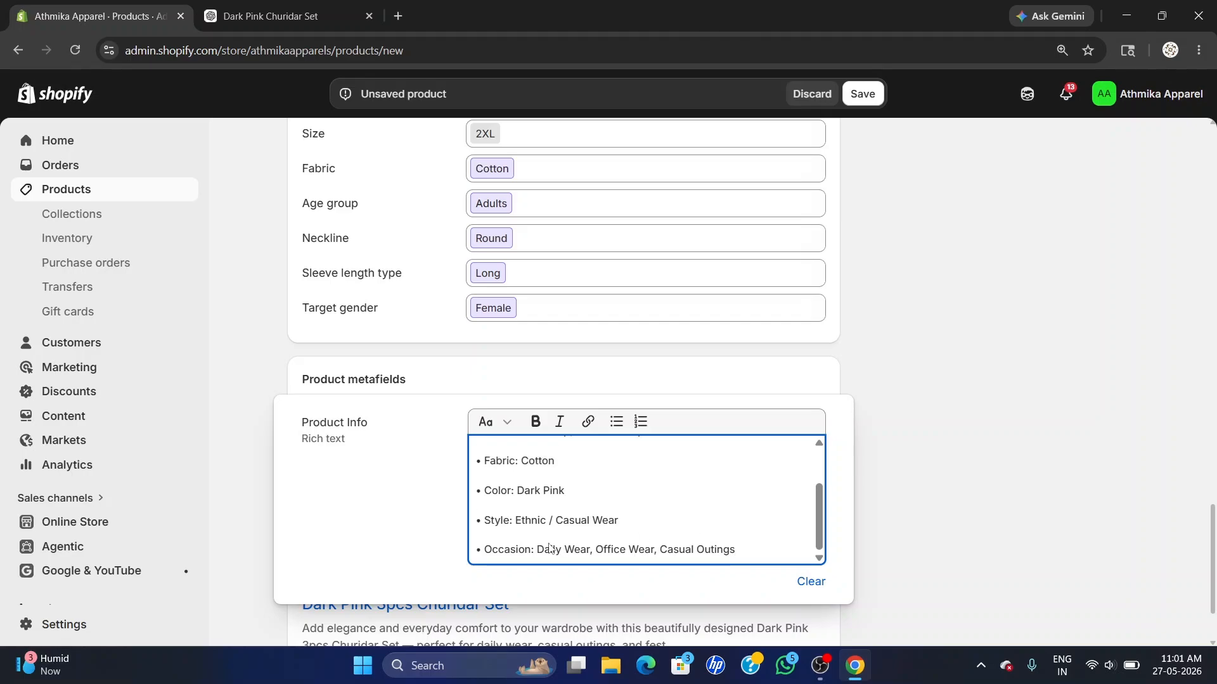
pyautogui.click(631, 526)
pyautogui.press('Delete')
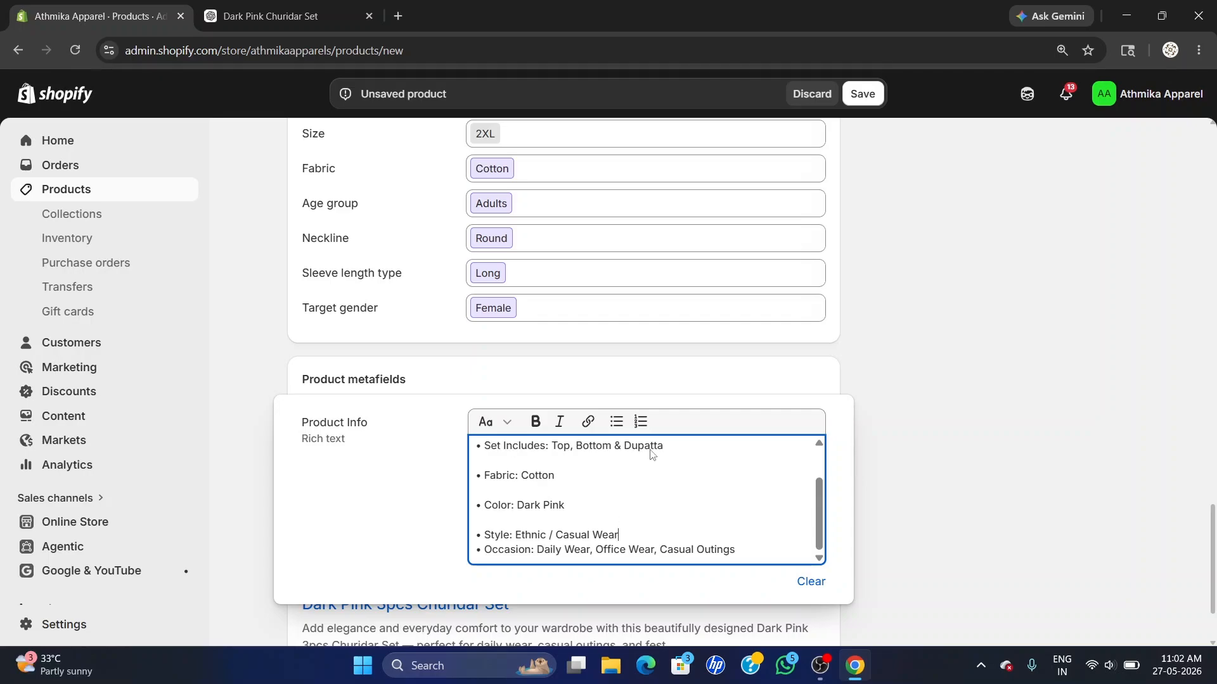
pyautogui.click(581, 505)
pyautogui.press('Delete')
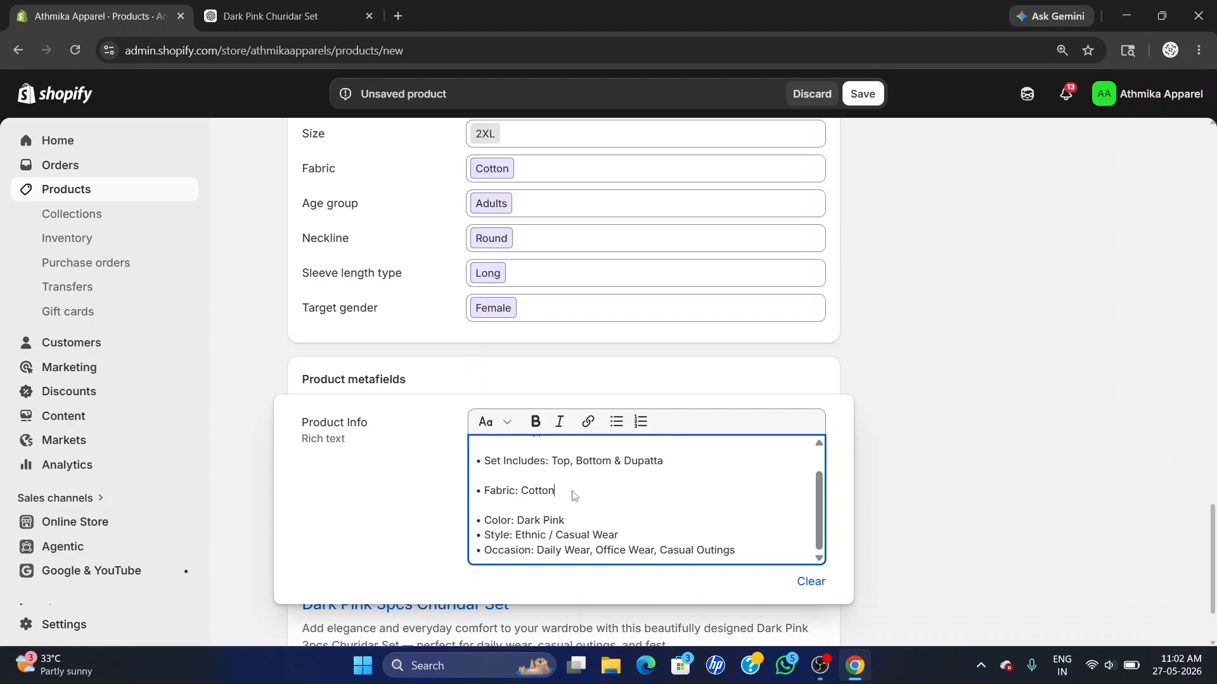
pyautogui.press('Delete')
pyautogui.click(680, 475)
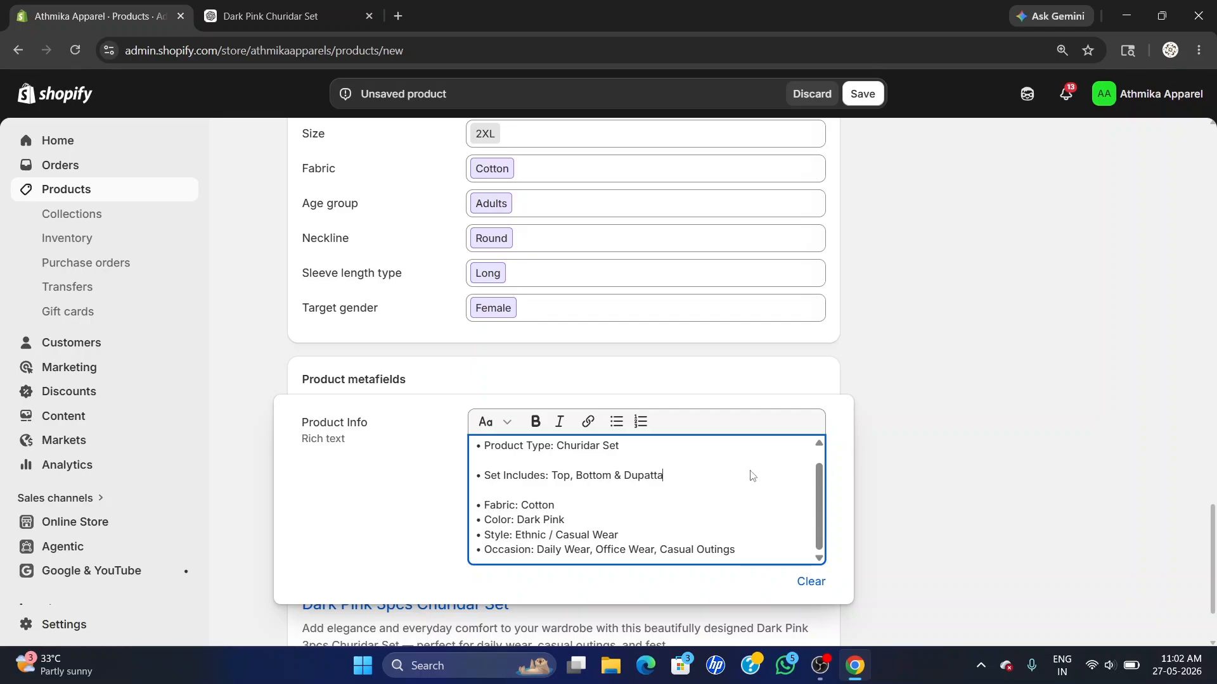
pyautogui.press('Delete')
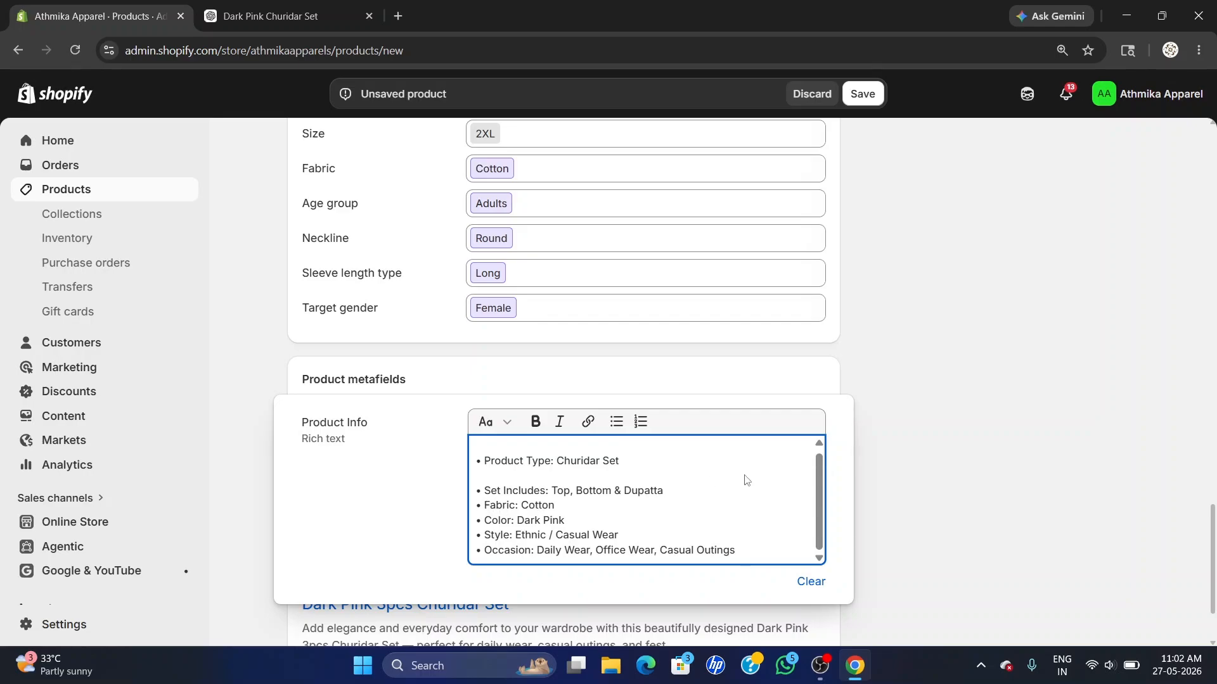
pyautogui.press('Delete')
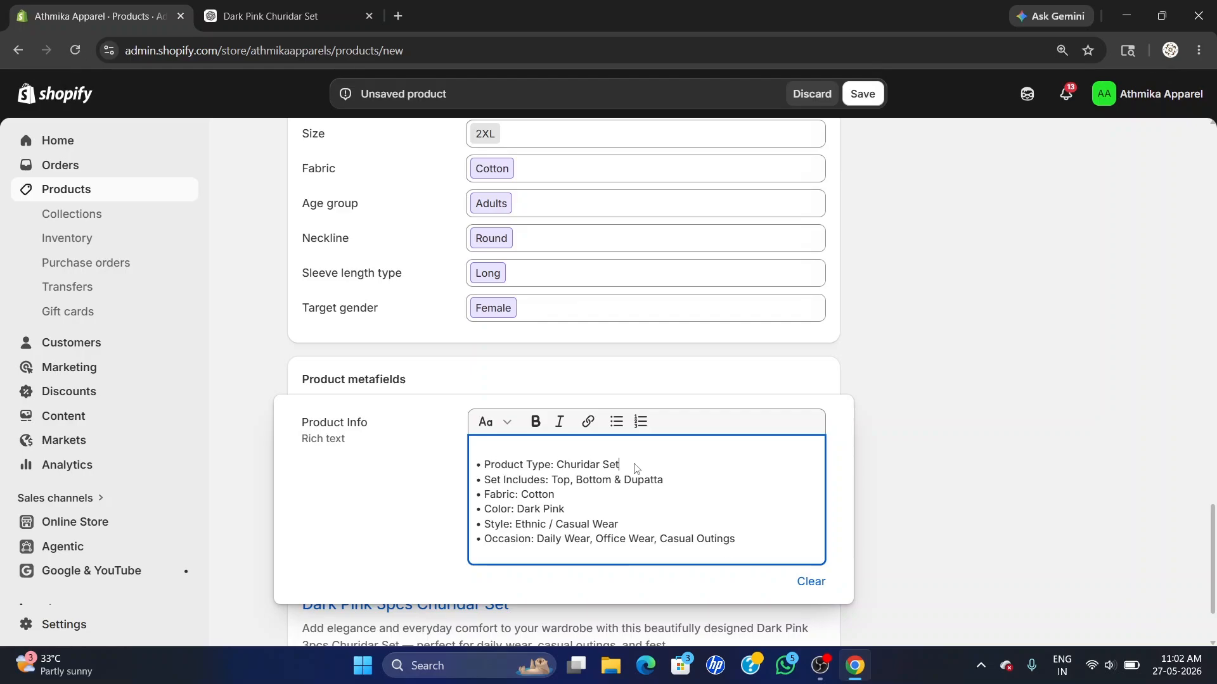
pyautogui.click(505, 448)
pyautogui.press('Delete')
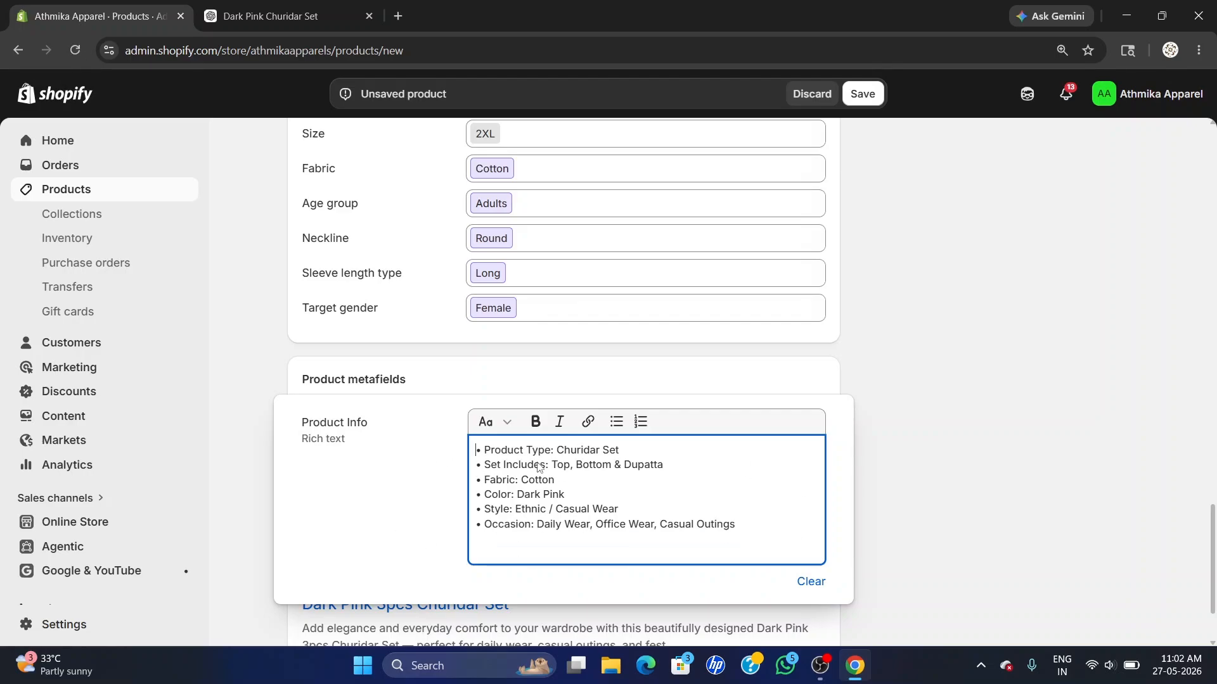
# Make the labels Product Type, Set Includes, Fabric, Color, Style and Occasion bold in the Product Info text
pyautogui.moveTo(552, 451); pyautogui.dragTo(532, 532)
pyautogui.click(535, 421)
pyautogui.click(535, 421)
pyautogui.click(535, 422)
pyautogui.click(535, 423)
pyautogui.click(535, 422)
pyautogui.click(535, 421)
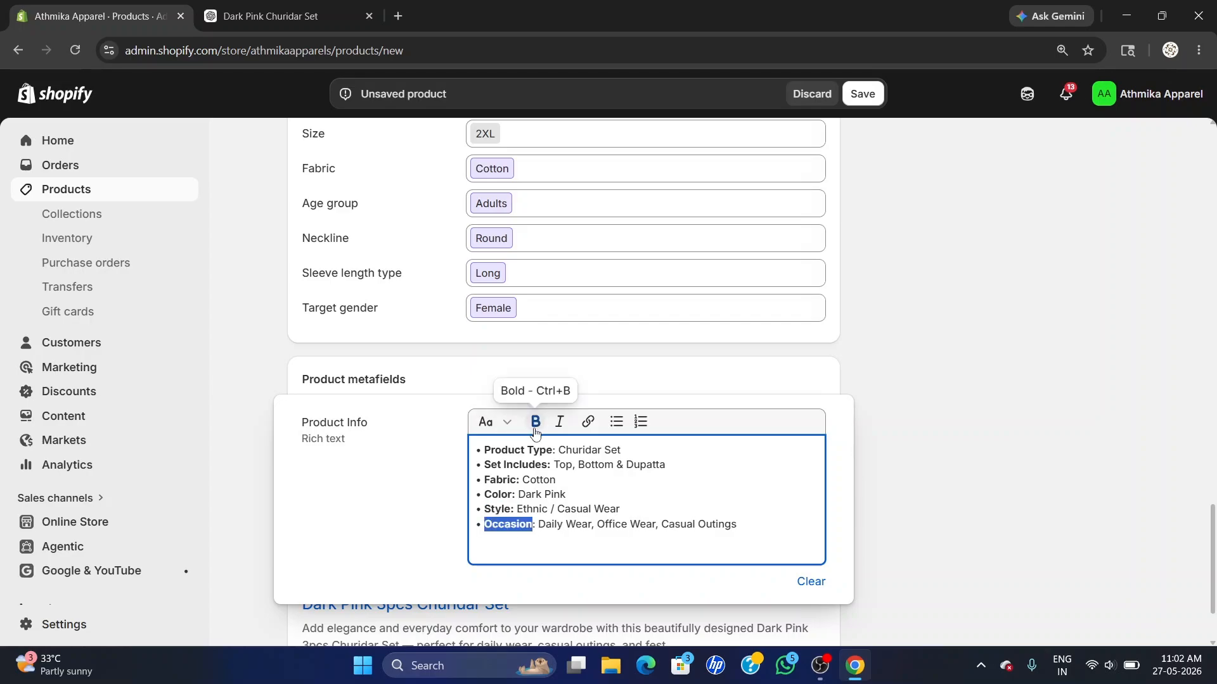
# Review the status options available for the product
pyautogui.scroll(4, 797, 203)
pyautogui.scroll(20, 798, 206)
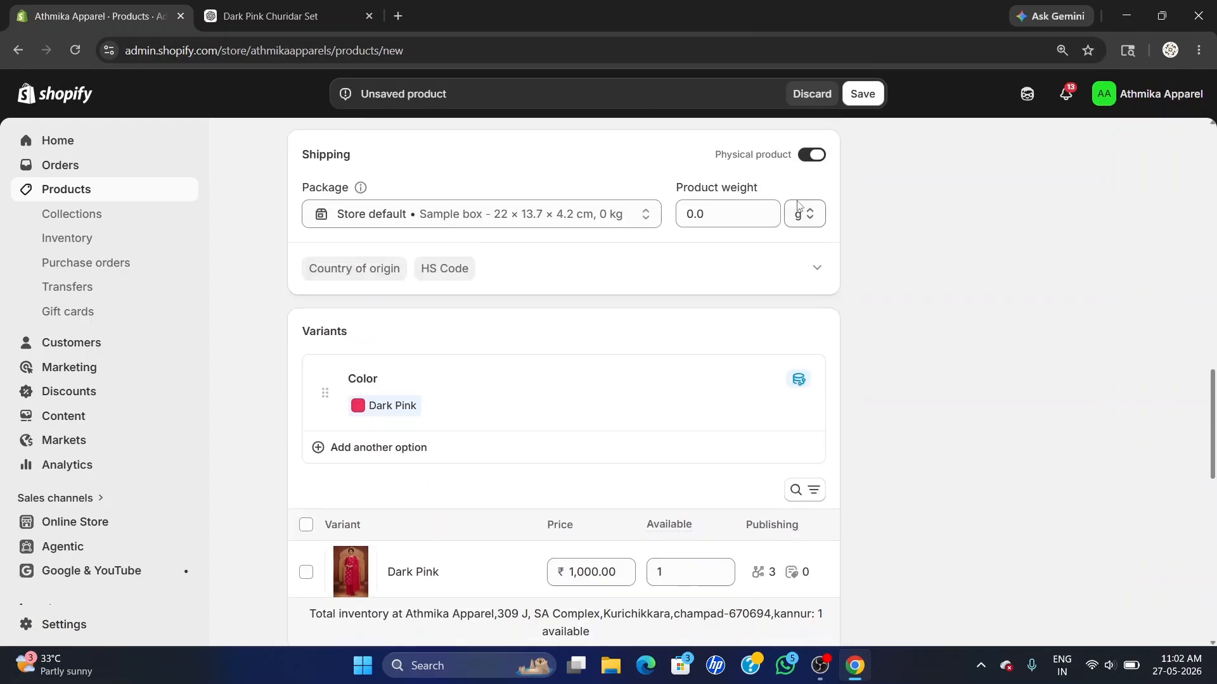
pyautogui.scroll(4, 798, 201)
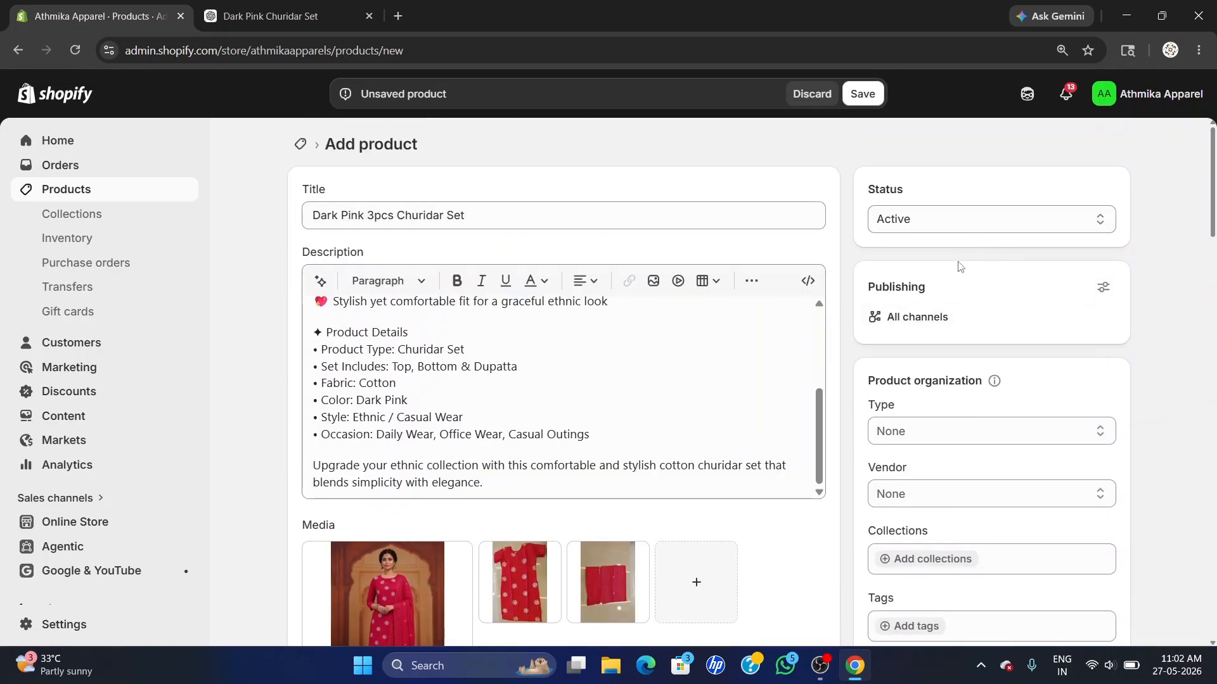
pyautogui.click(939, 220)
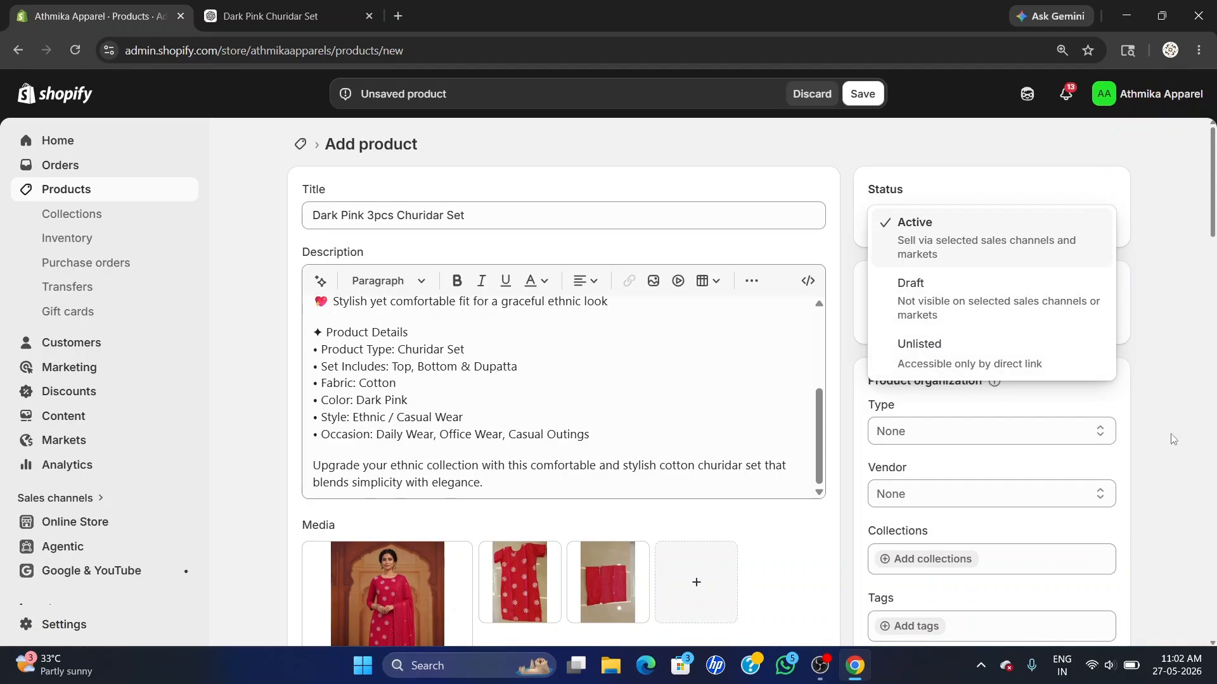
pyautogui.click(1168, 409)
# Set the product's vendor to Athmika Apparel
pyautogui.scroll(-2, 1166, 409)
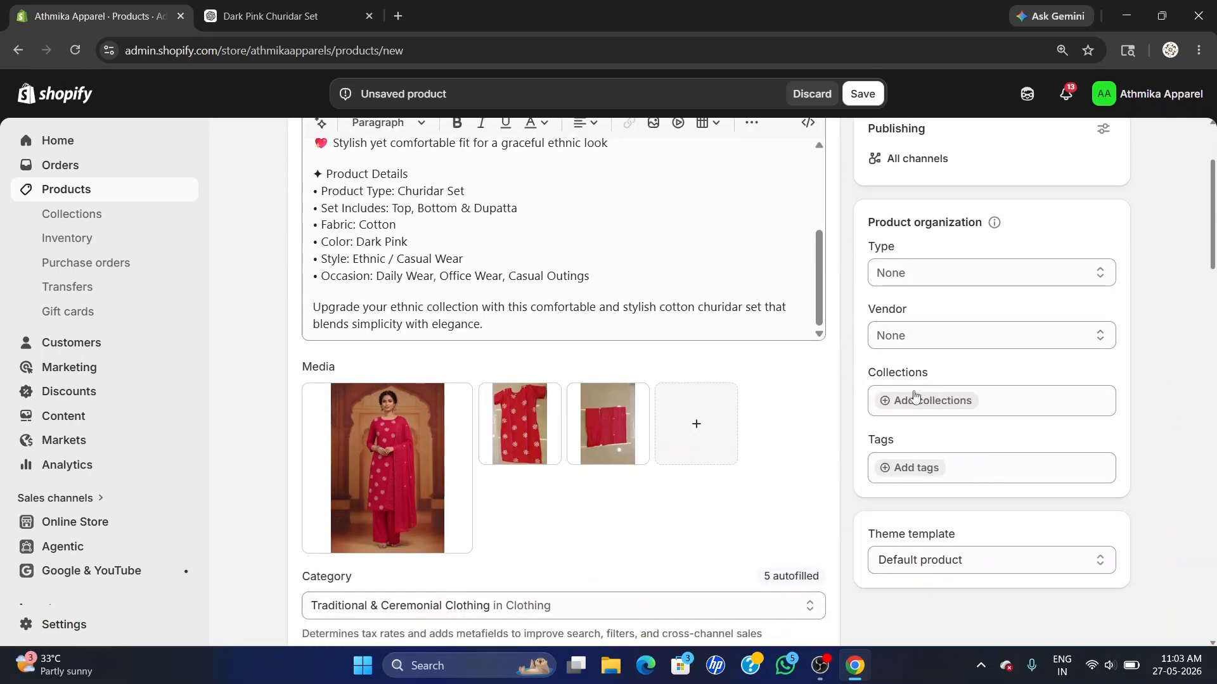
pyautogui.click(925, 336)
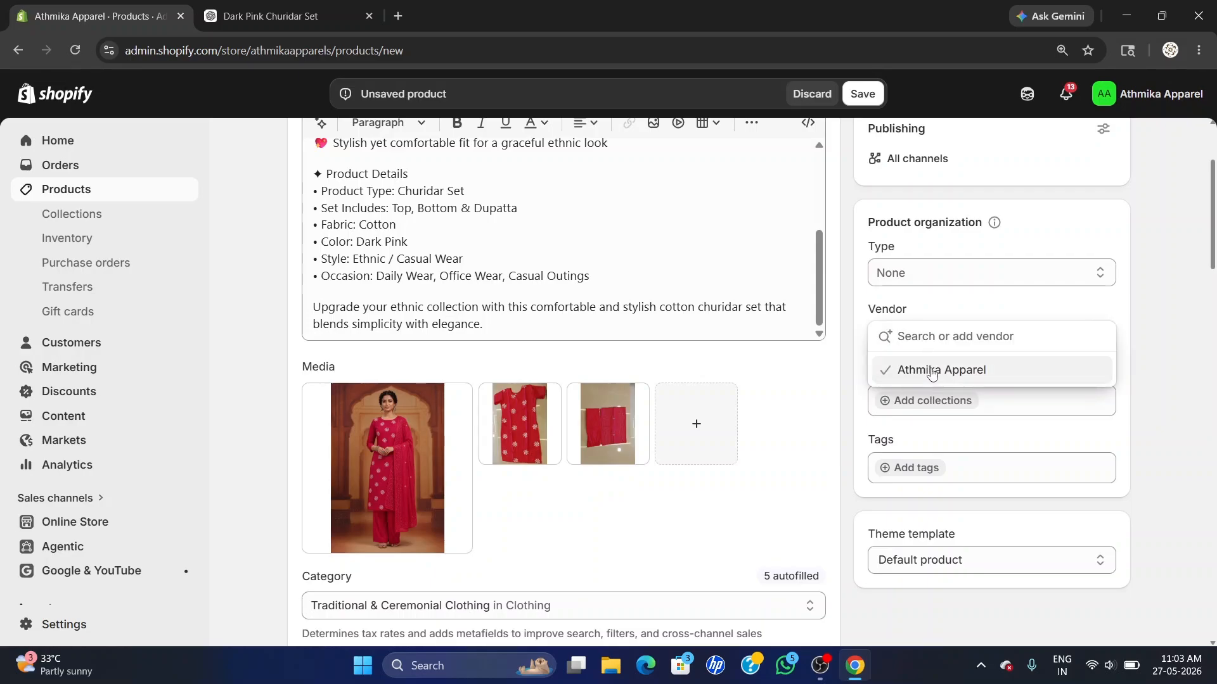
pyautogui.click(937, 372)
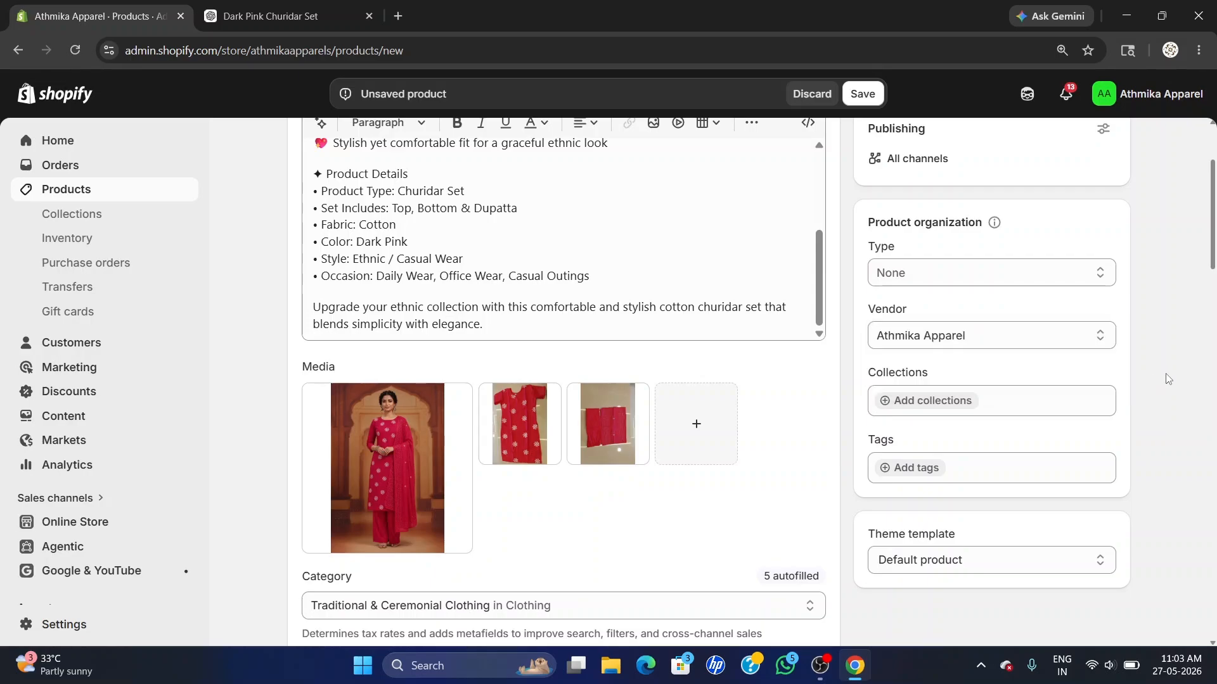
# Add the product to the Churidar Set and New Arrivals collections
pyautogui.click(907, 403)
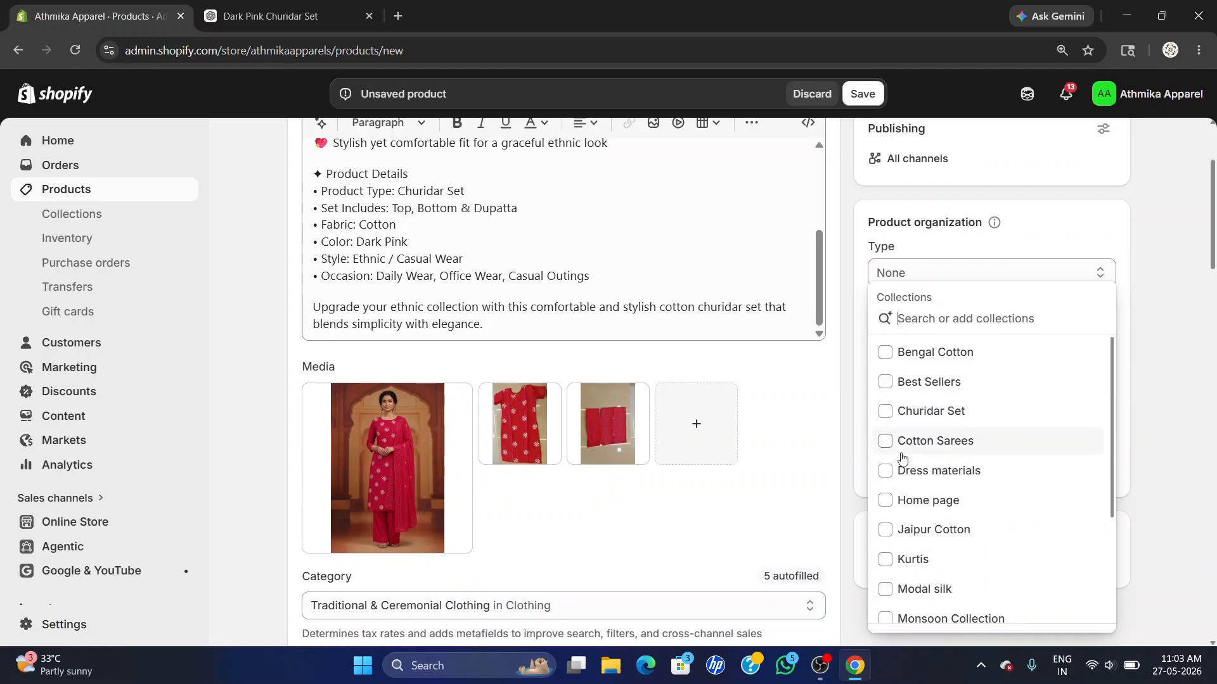
pyautogui.click(886, 411)
pyautogui.scroll(-1, 904, 415)
pyautogui.scroll(-2, 910, 421)
pyautogui.scroll(4, 913, 405)
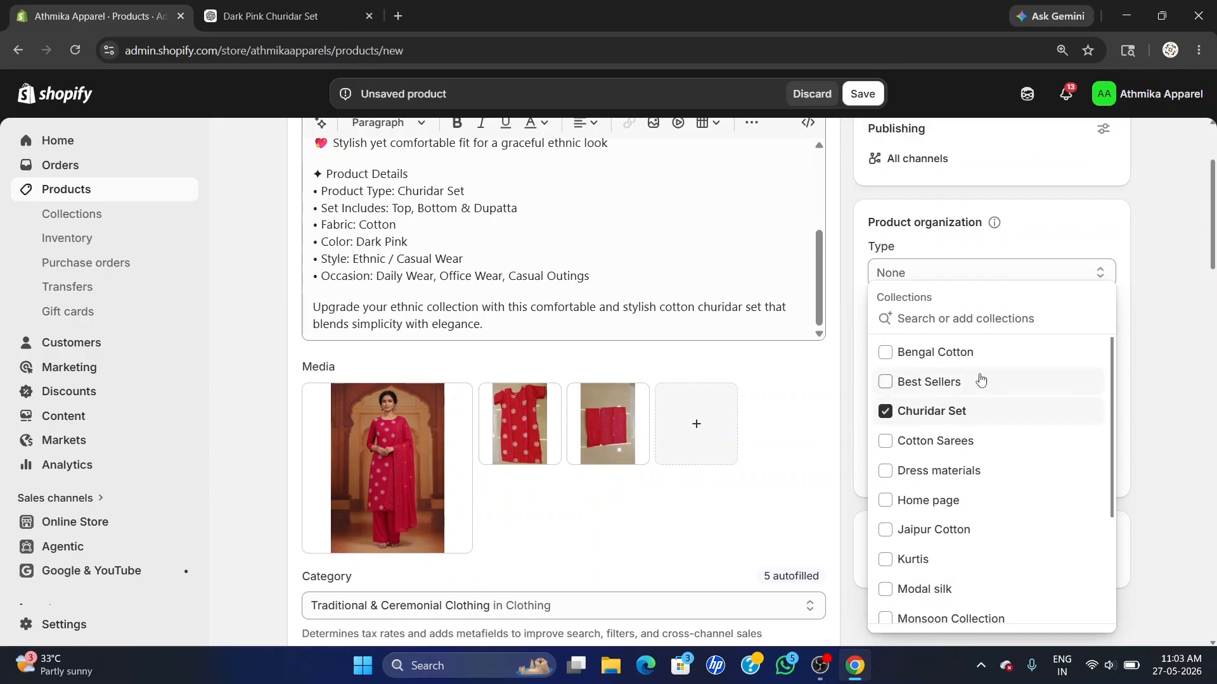
pyautogui.scroll(-3, 927, 386)
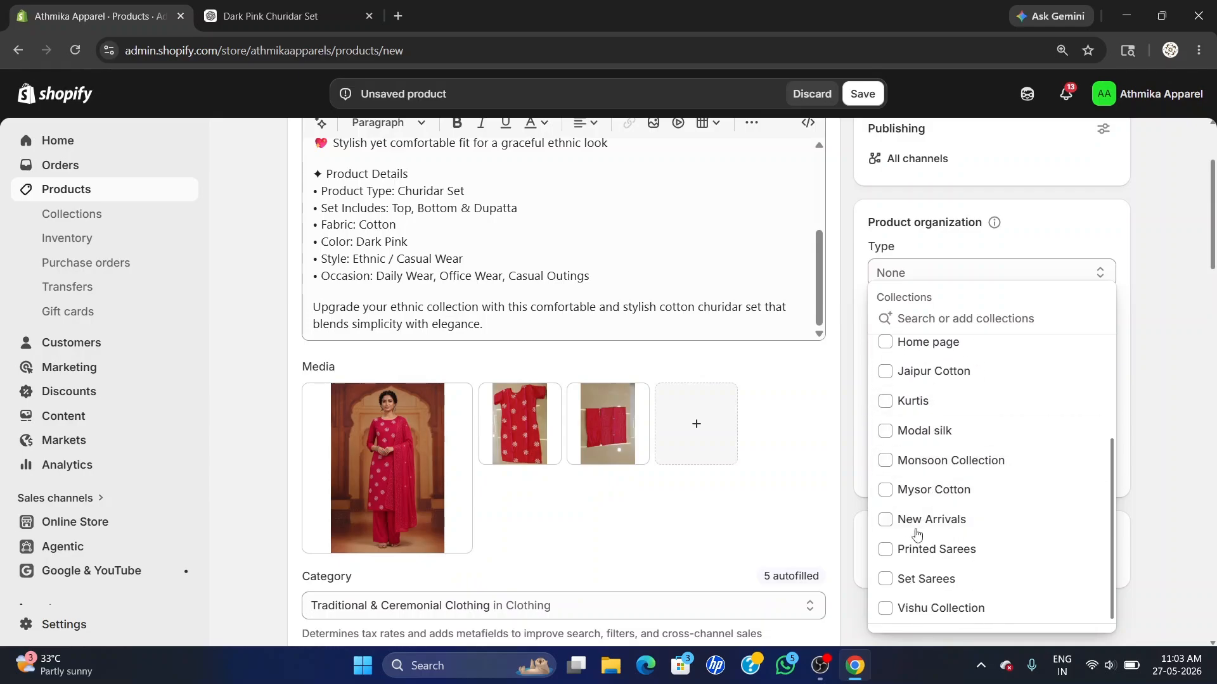
pyautogui.click(885, 525)
pyautogui.click(1144, 407)
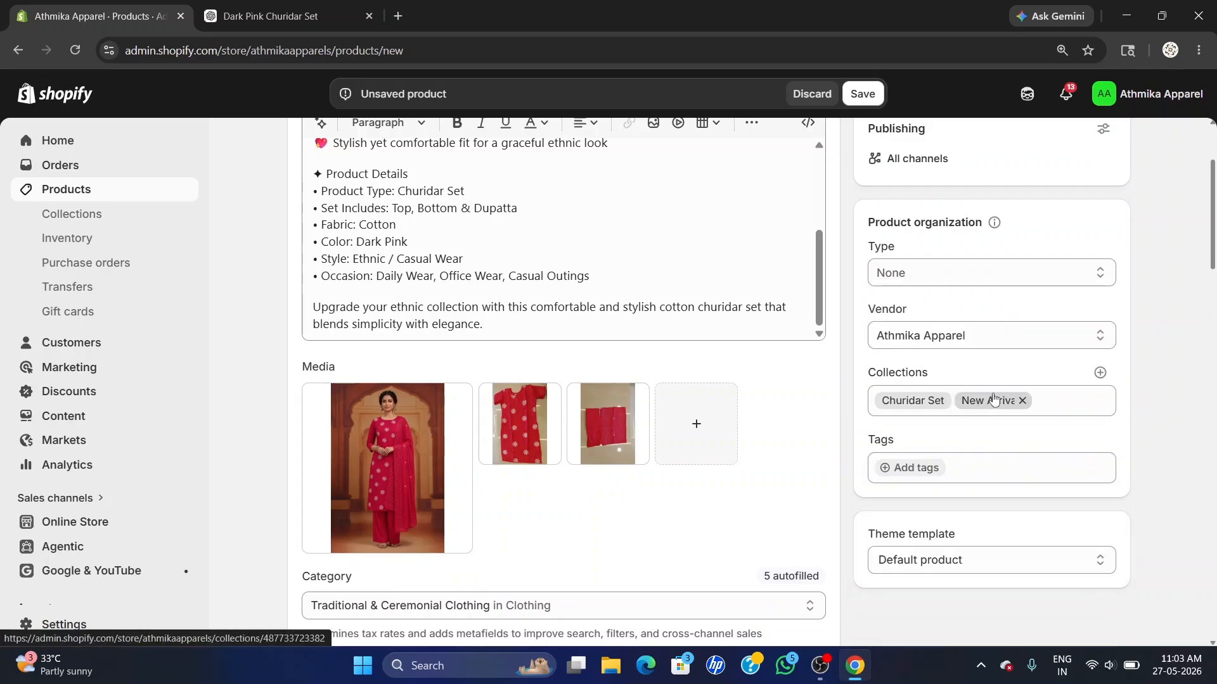
# Assign the existing tags churidar set and churidar to the product
pyautogui.click(925, 467)
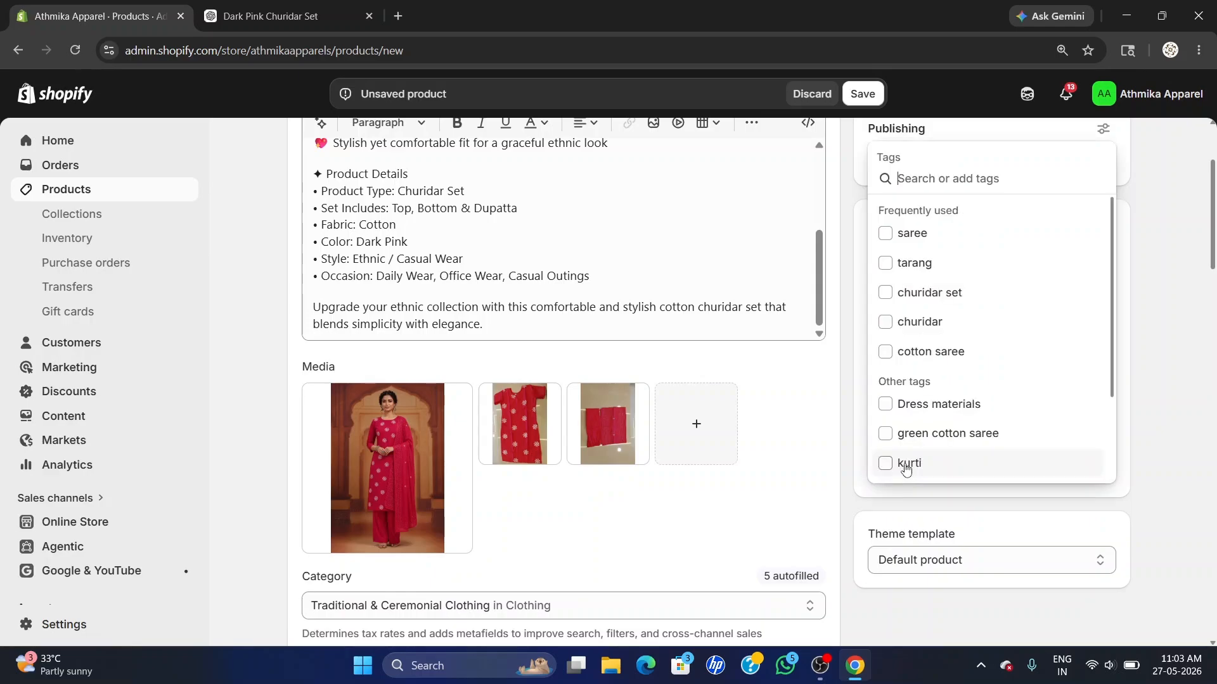
pyautogui.click(897, 296)
pyautogui.click(900, 323)
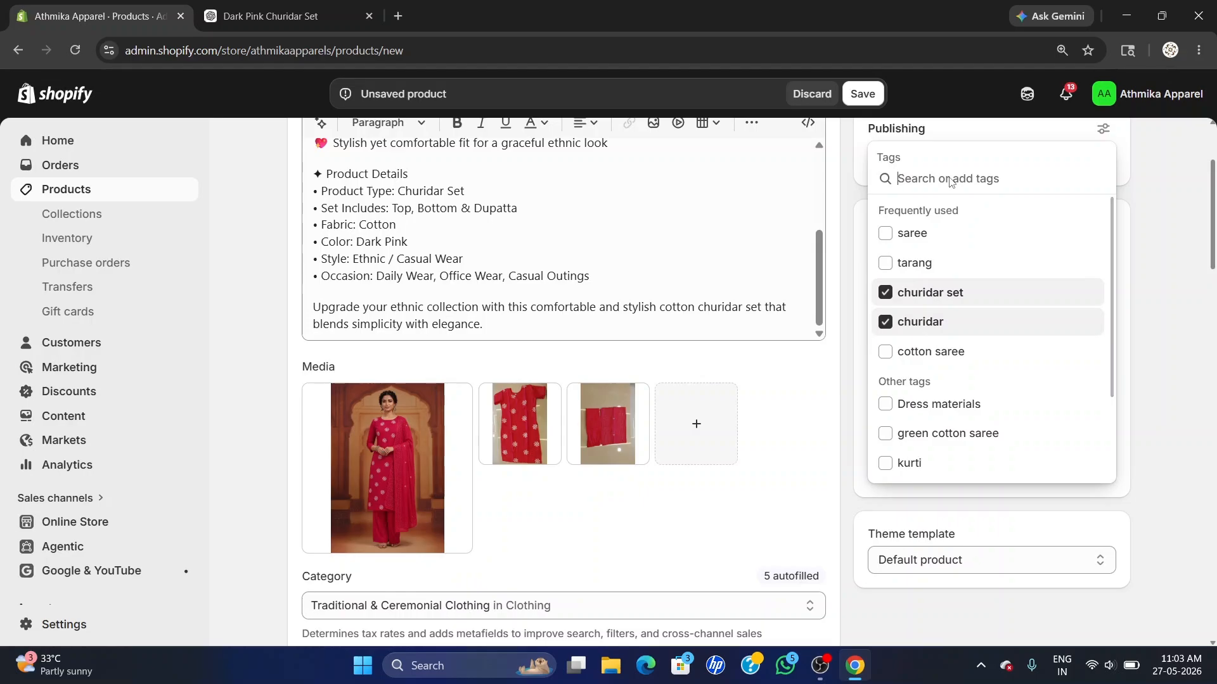
# Create and assign a new product tag named "dark pink churidar"
pyautogui.write('red')
pyautogui.press('BackSpace')
pyautogui.press('BackSpace')
pyautogui.press('BackSpace')
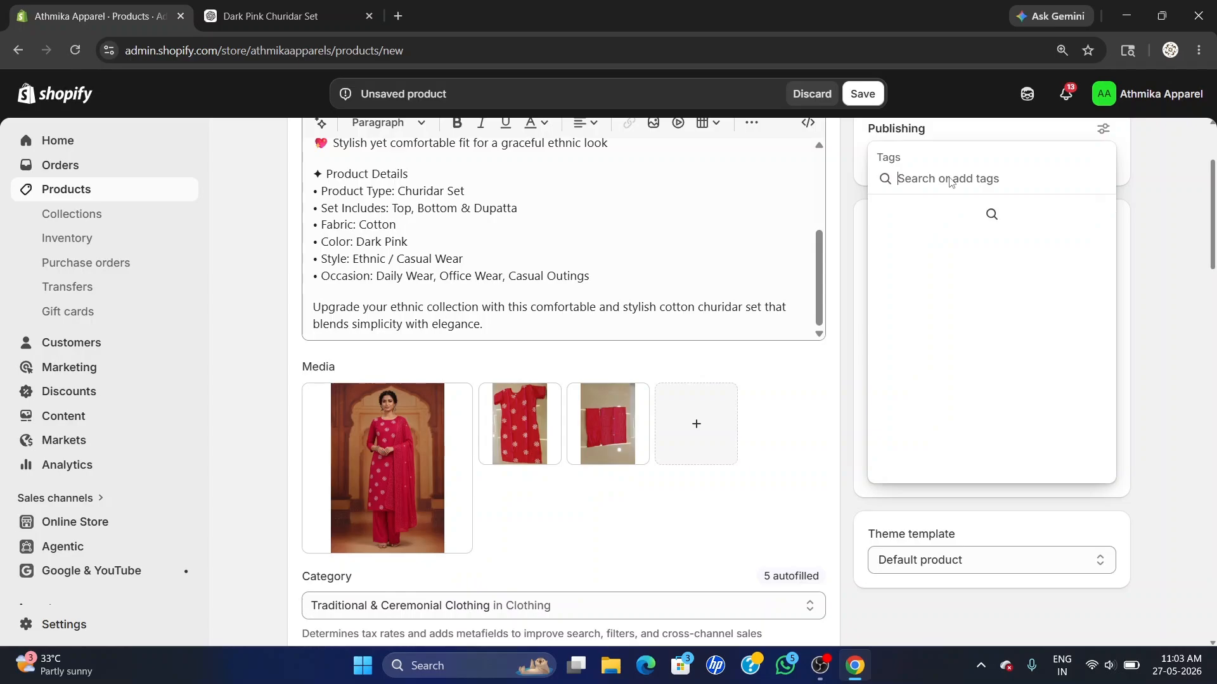
pyautogui.write('dark p')
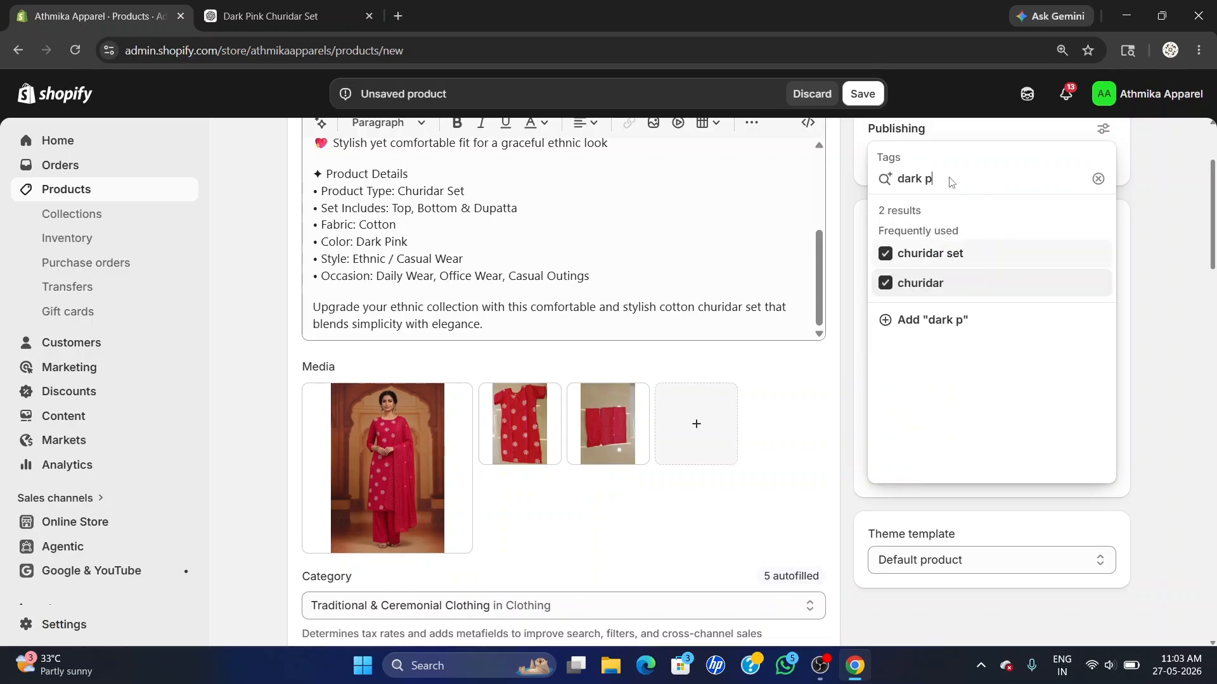
pyautogui.write('ink chru')
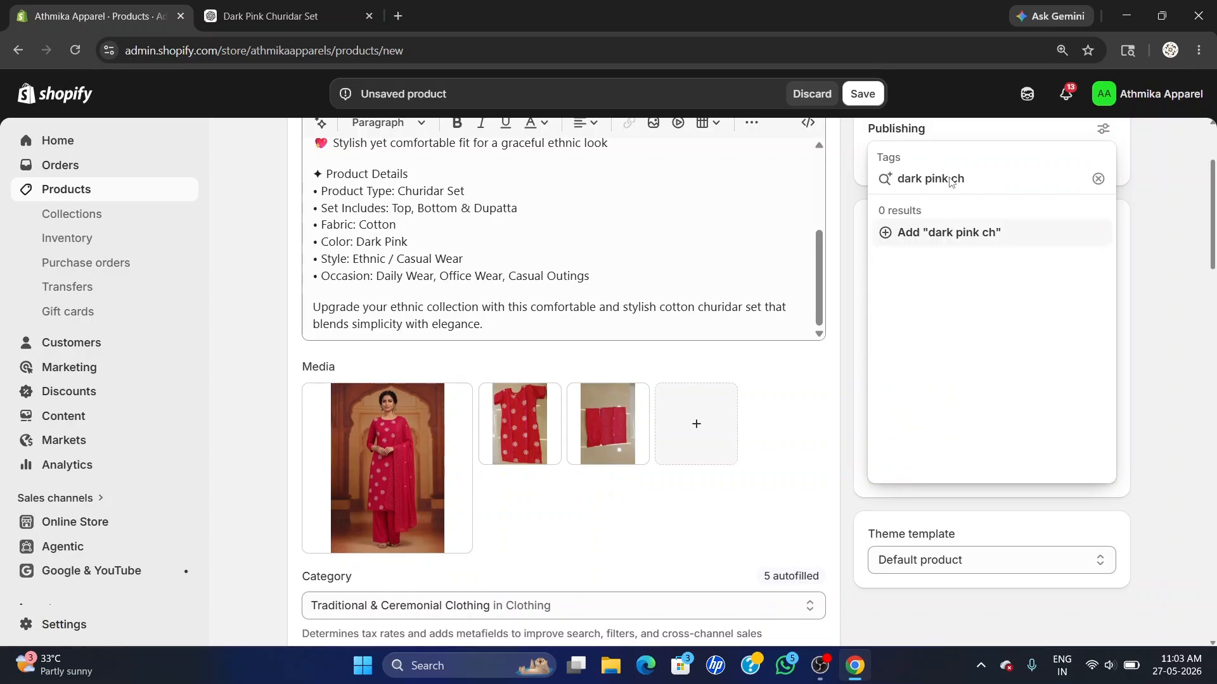
pyautogui.press('BackSpace')
pyautogui.press('BackSpace')
pyautogui.press('BackSpace')
pyautogui.write('hurida')
pyautogui.click(888, 237)
# Check the new product's pricing, inventory and organization details, and save the product
pyautogui.scroll(-6, 885, 271)
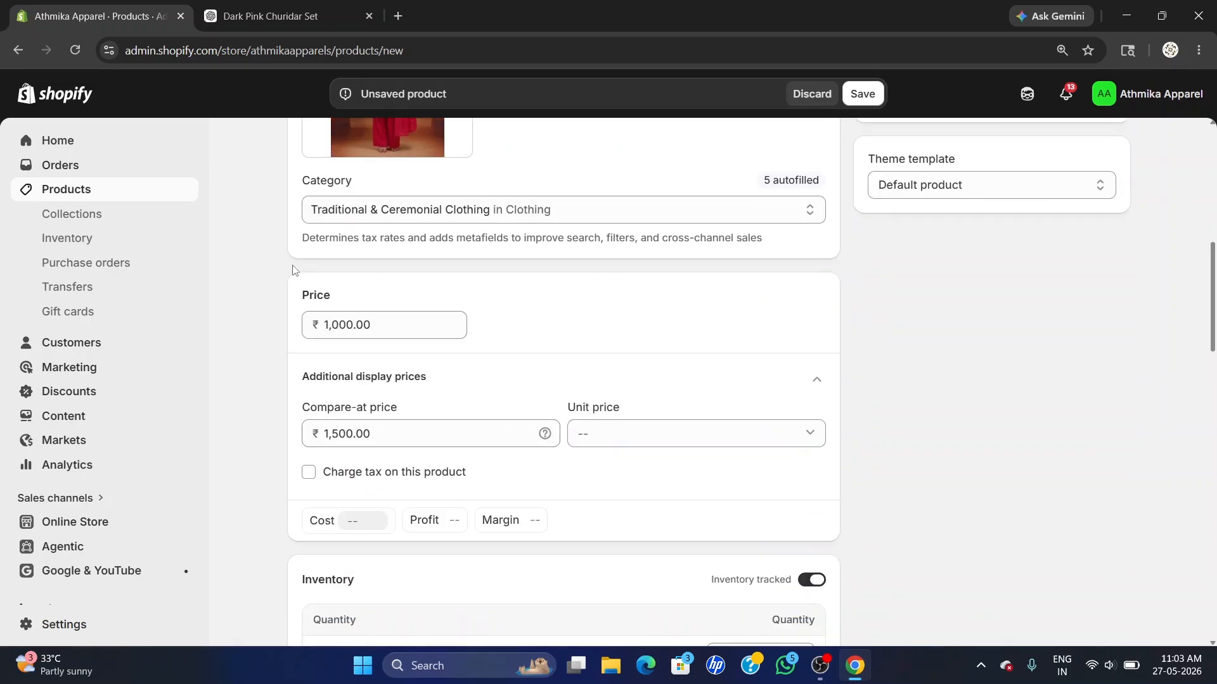
pyautogui.scroll(-5, 1087, 379)
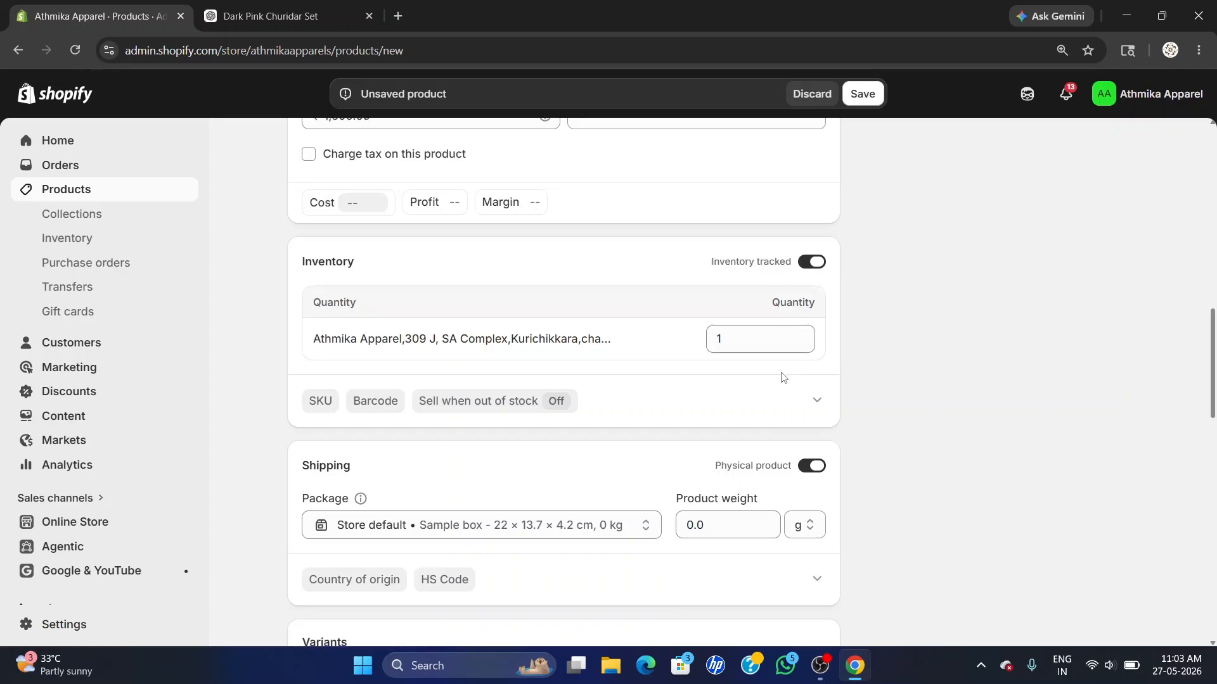
pyautogui.scroll(6, 782, 375)
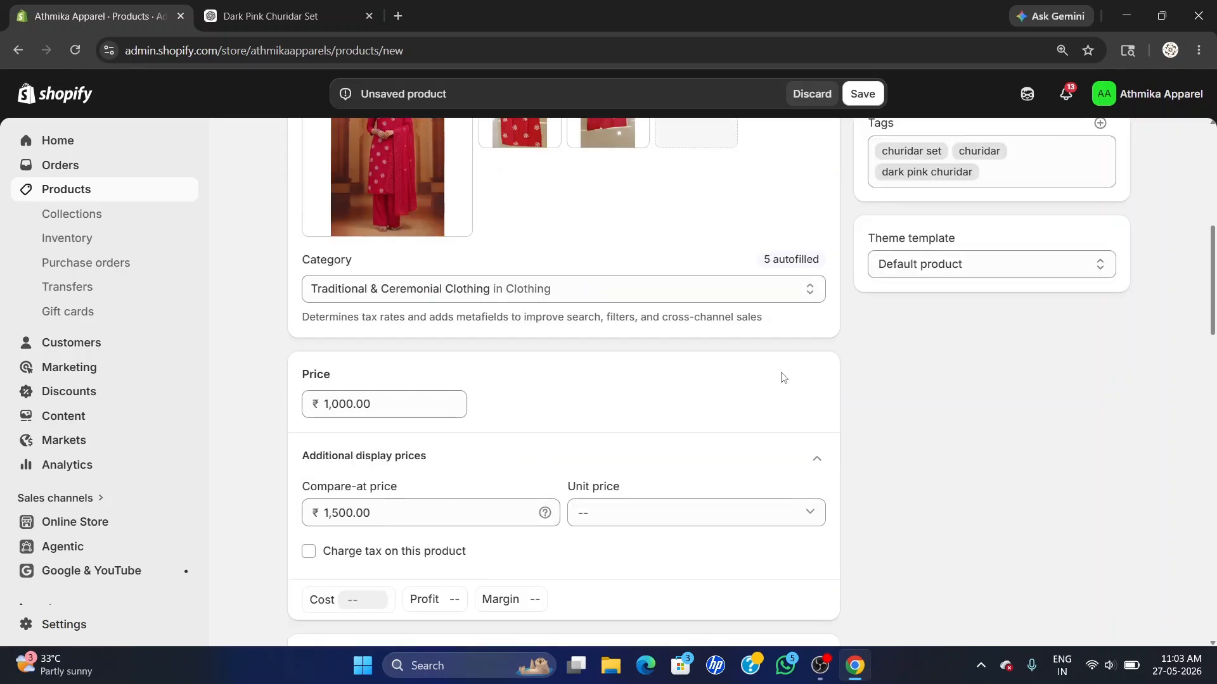
pyautogui.scroll(7, 782, 375)
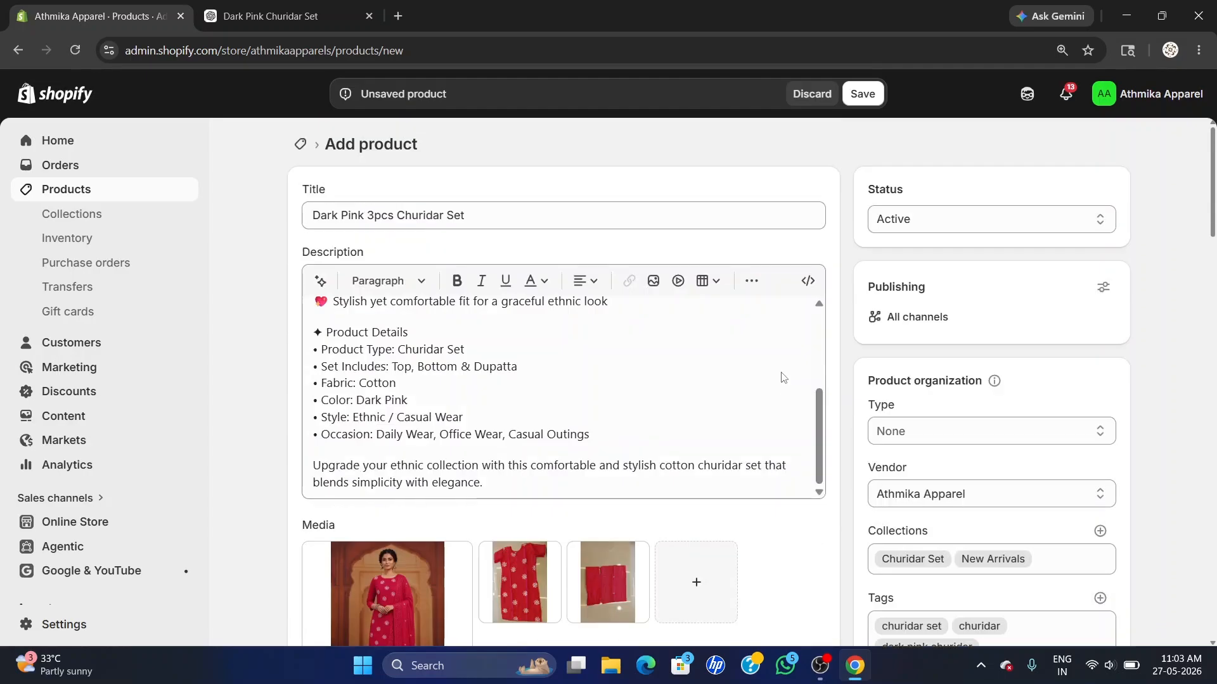
pyautogui.click(872, 95)
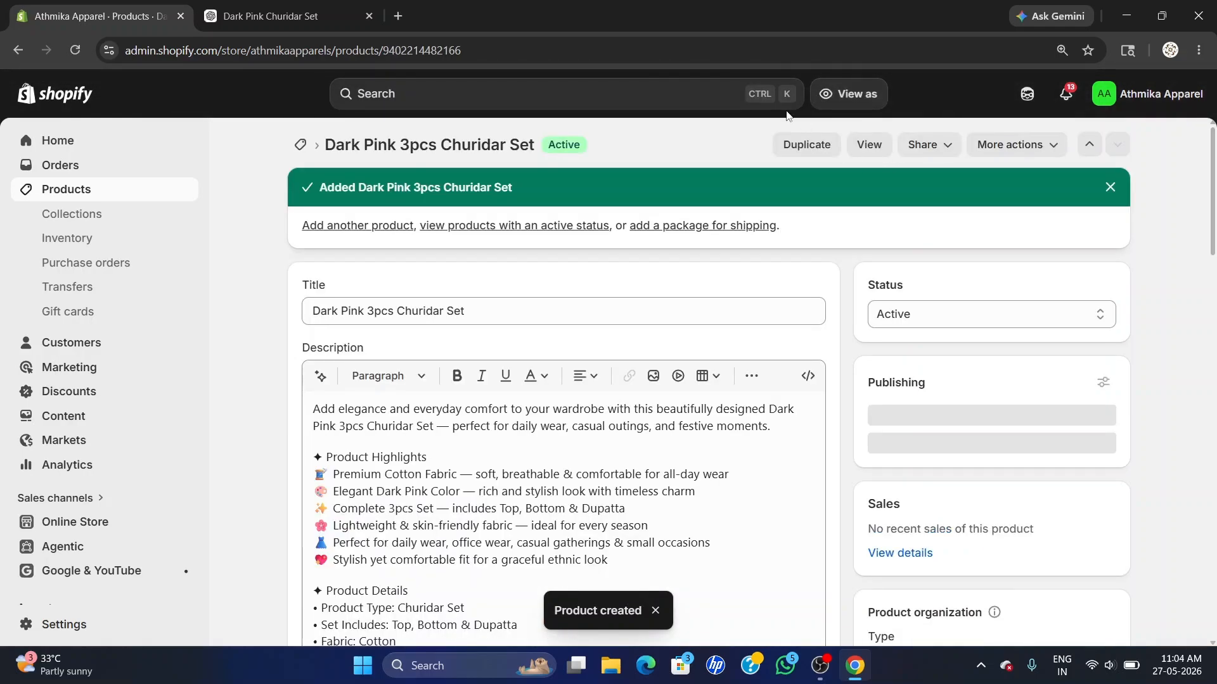
# Open the saved product's storefront page and examine its images and Product Information section
pyautogui.click(872, 94)
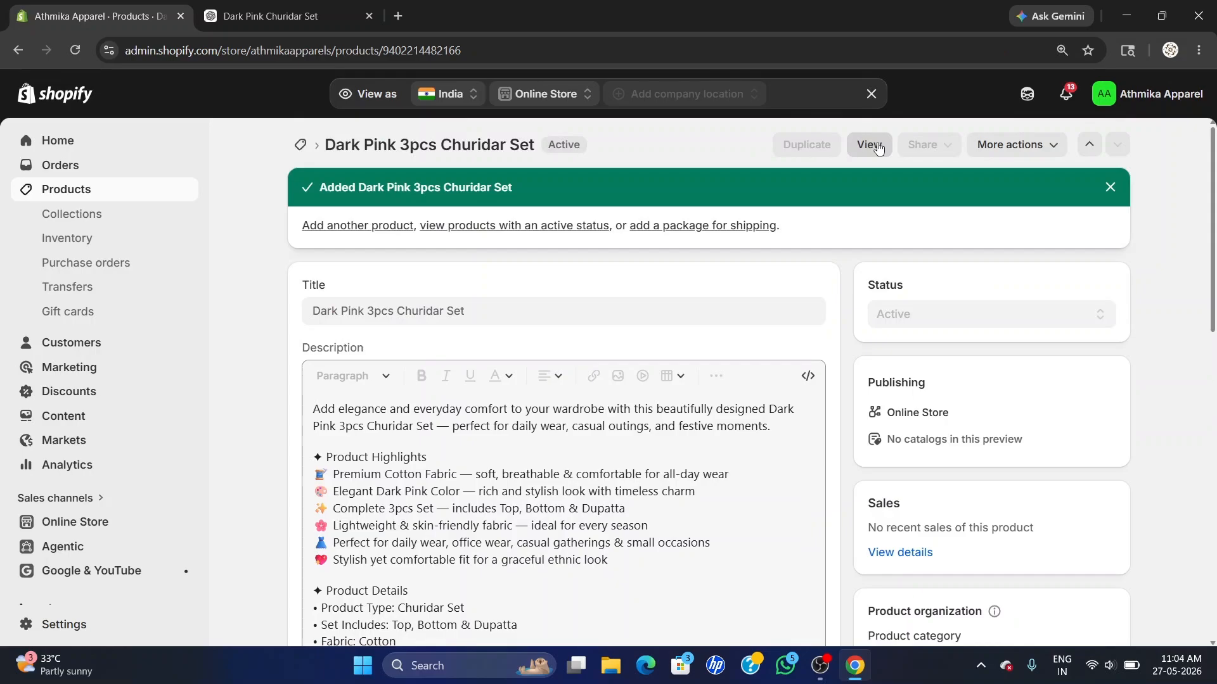
pyautogui.click(869, 145)
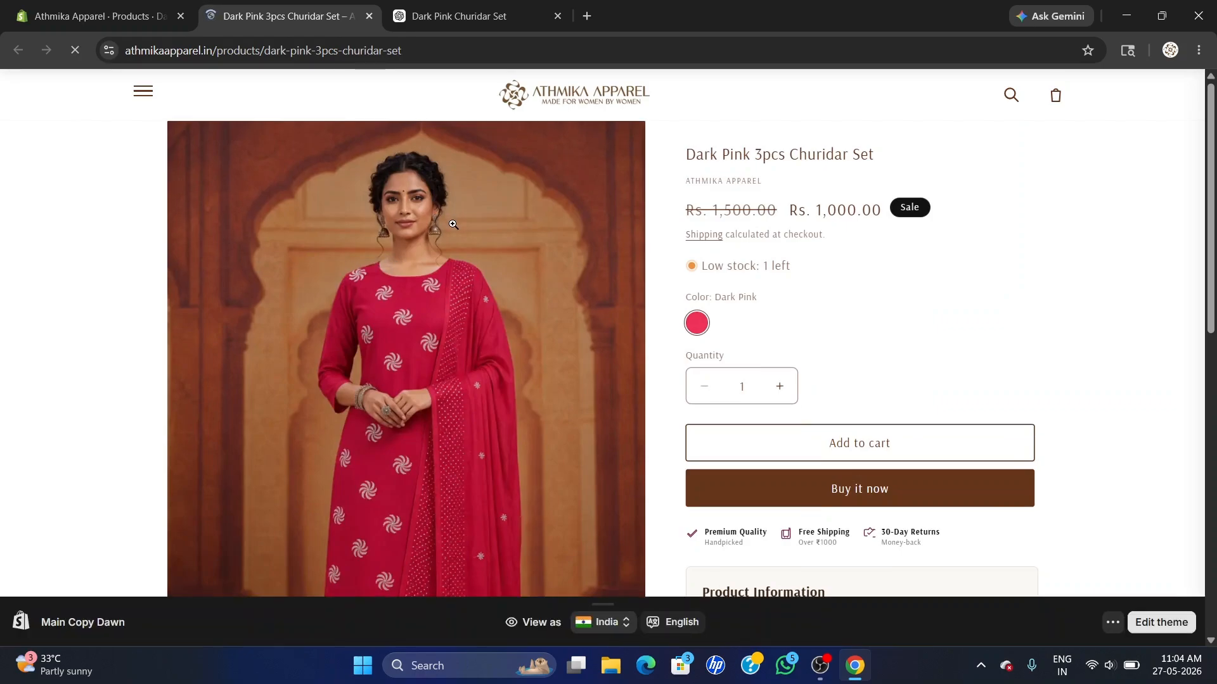
pyautogui.scroll(-4, 565, 284)
pyautogui.scroll(-5, 788, 415)
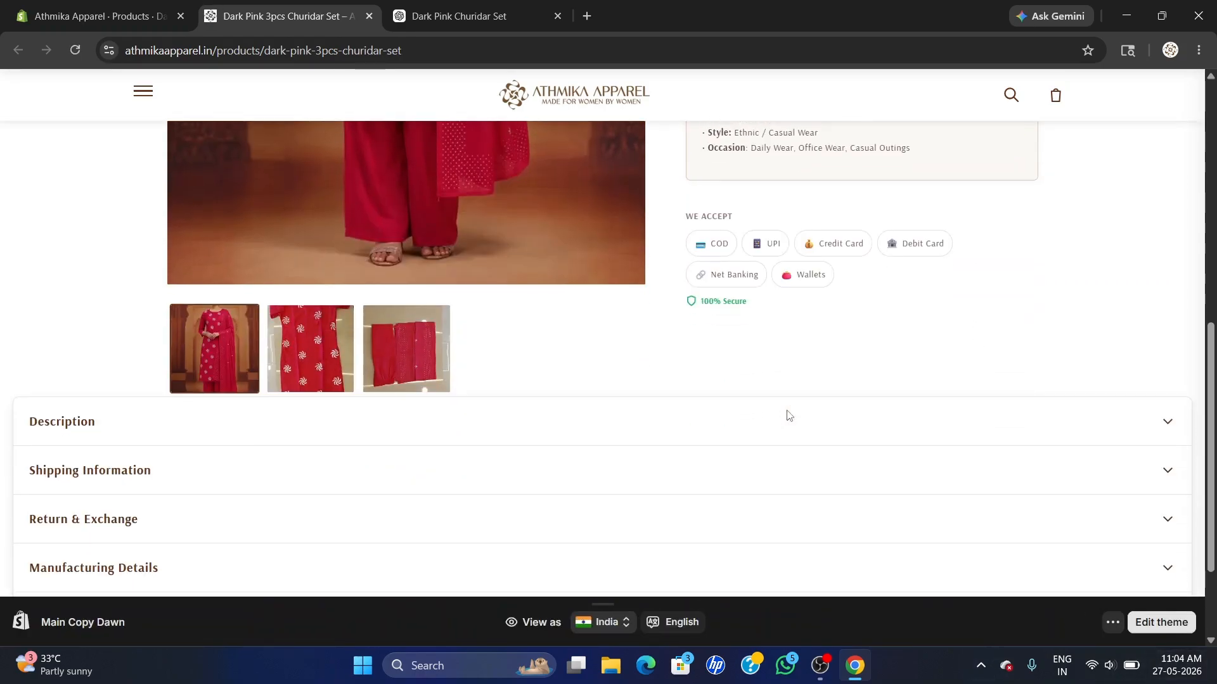
pyautogui.scroll(5, 773, 298)
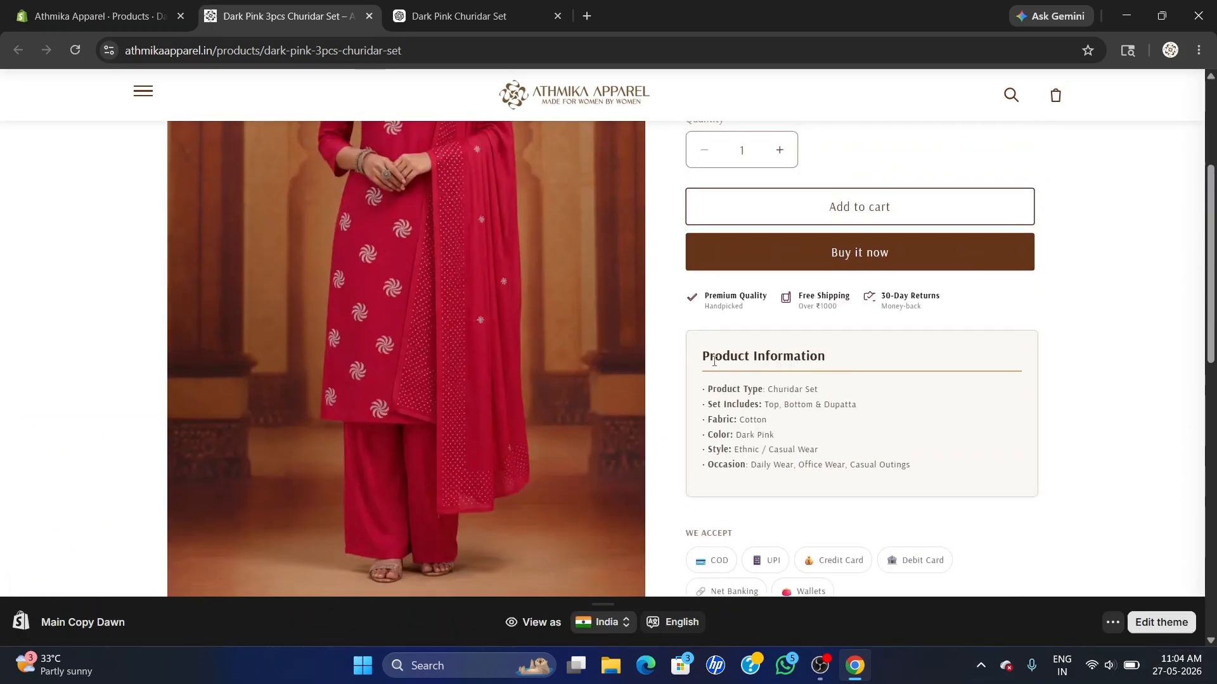
pyautogui.moveTo(710, 390); pyautogui.dragTo(930, 471)
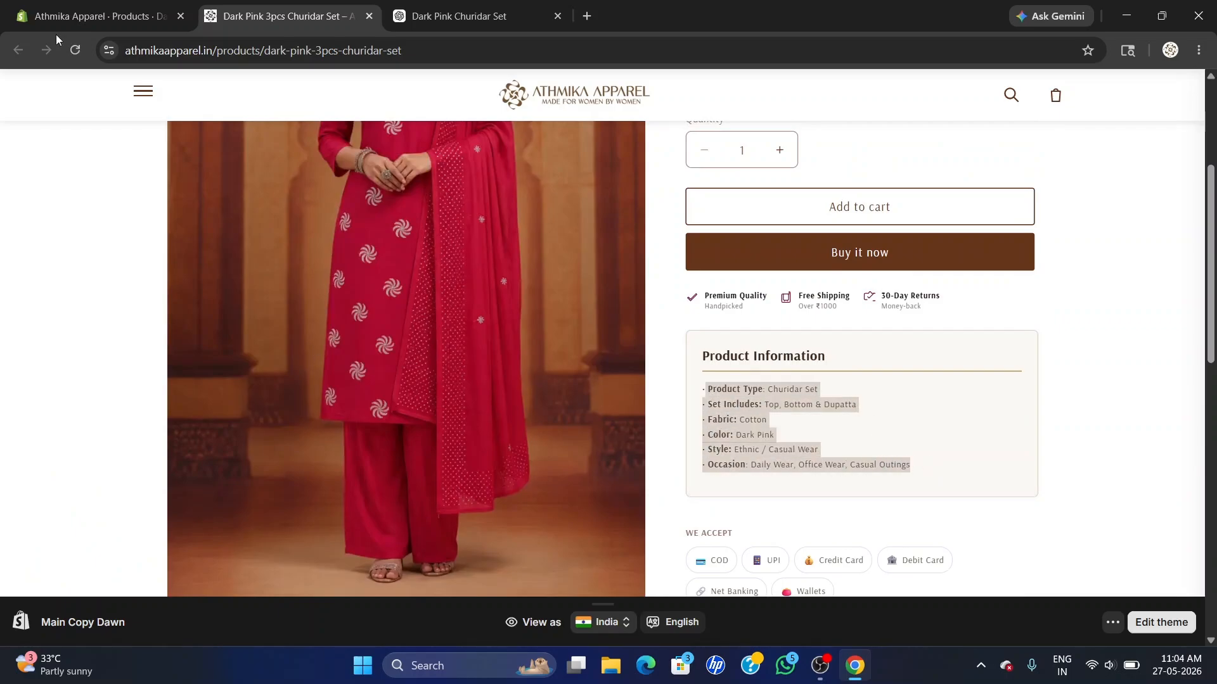
# Return to the product in the Shopify admin and inspect the contents of its Product Info metafield
pyautogui.click(107, 16)
pyautogui.scroll(-20, 447, 416)
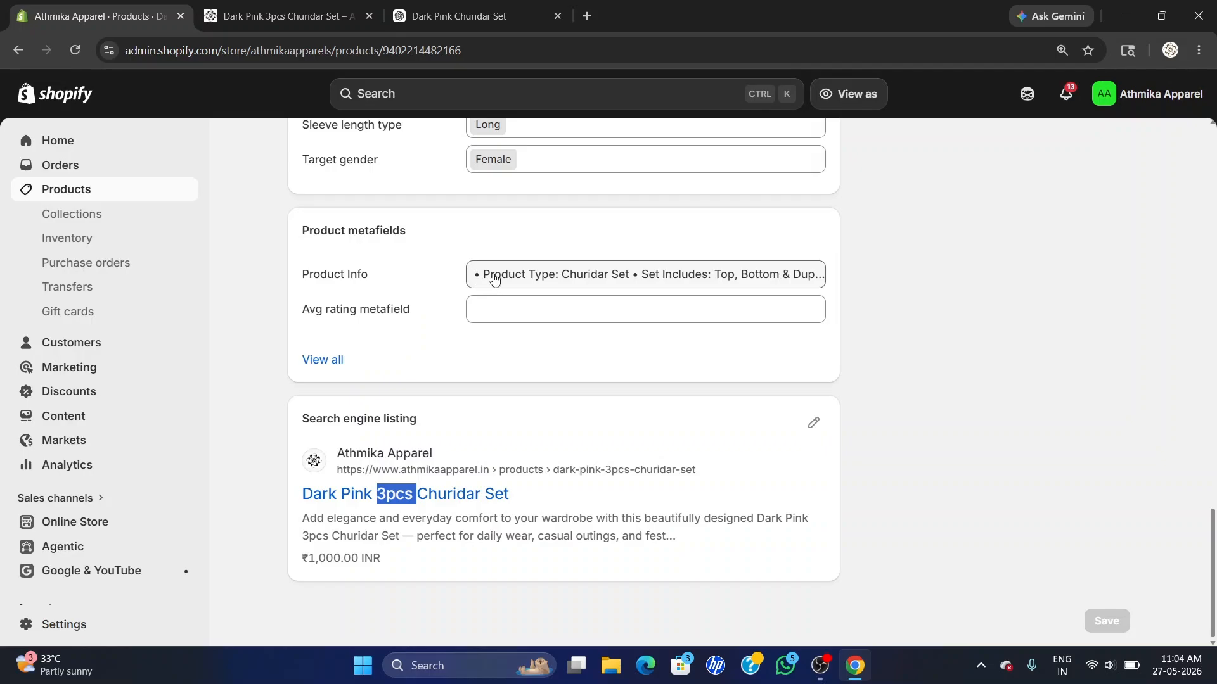
pyautogui.click(486, 307)
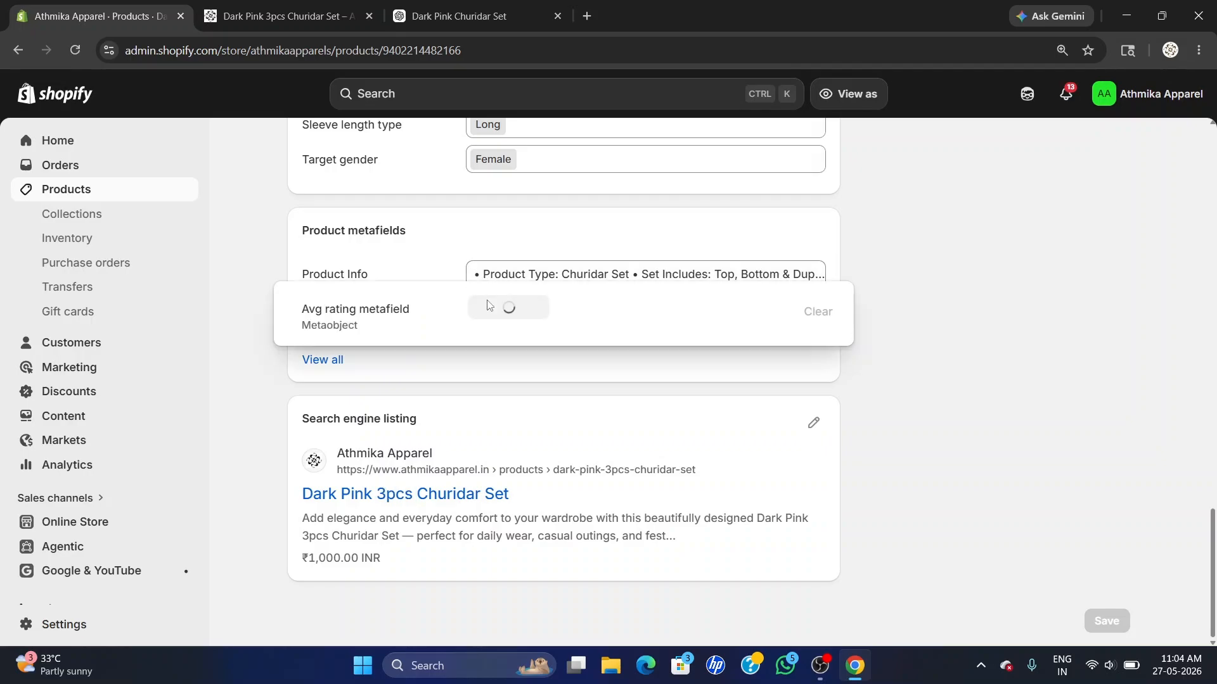
pyautogui.click(468, 272)
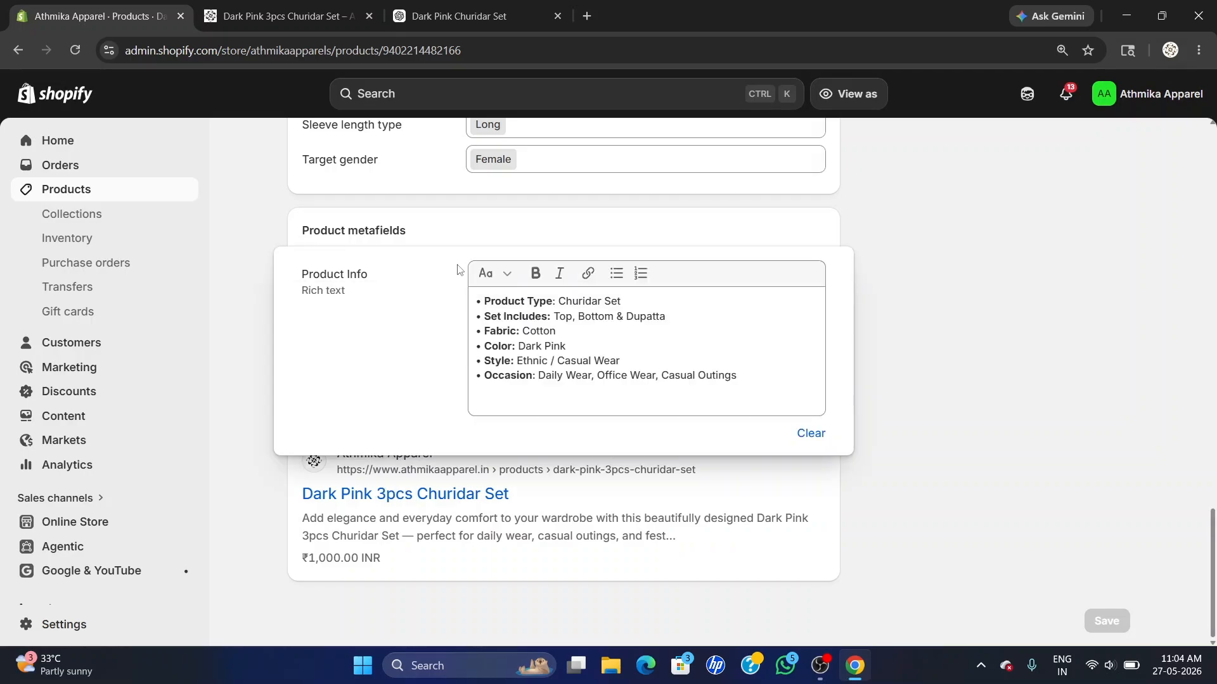
pyautogui.click(881, 246)
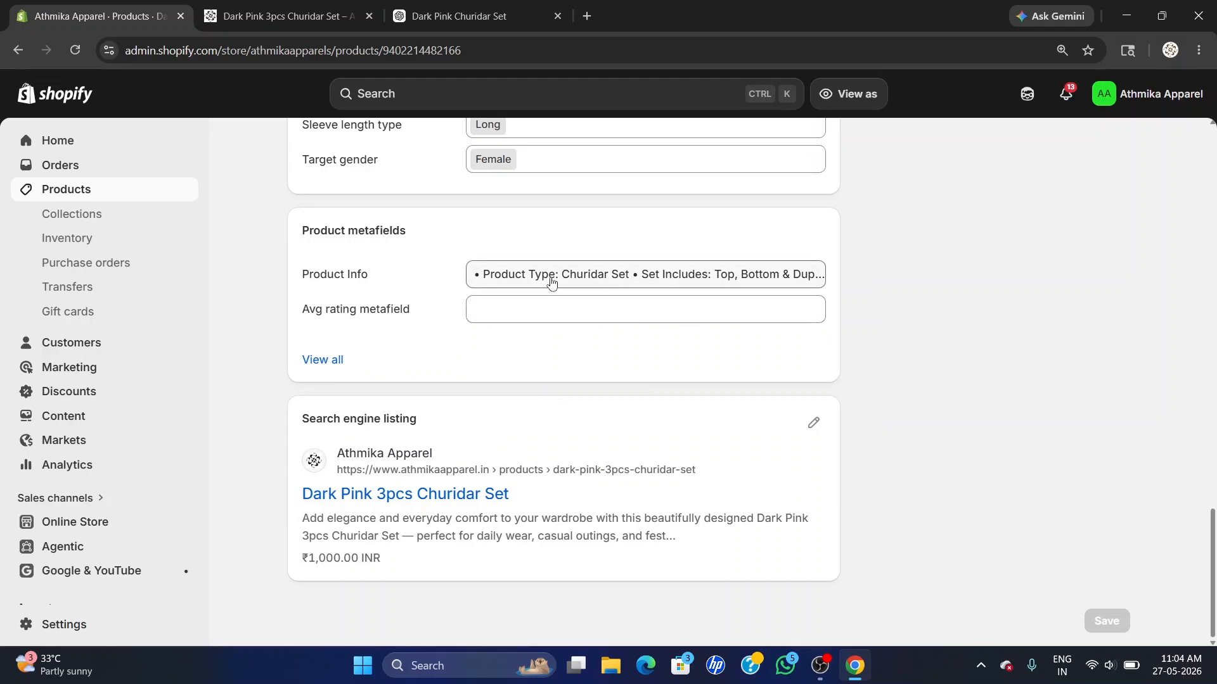
# Expand the Description on the storefront page, check the stock and color display, and compare them with the product's admin page
pyautogui.click(379, 13)
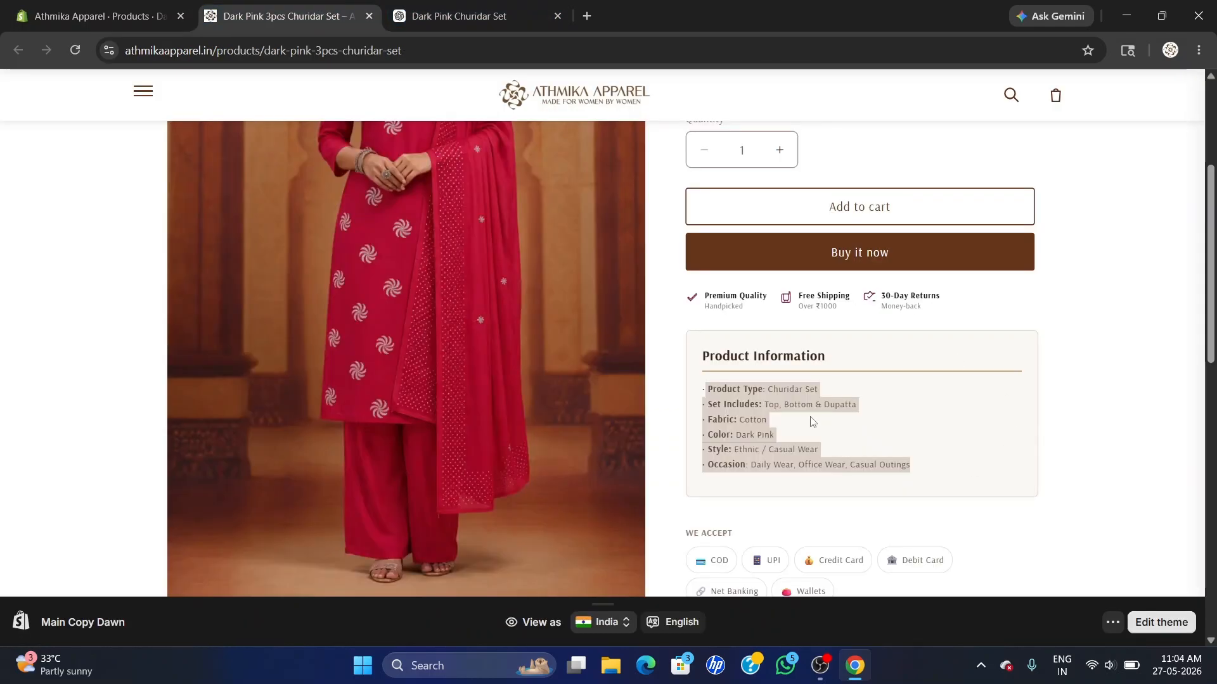
pyautogui.scroll(-5, 1124, 373)
pyautogui.click(165, 418)
pyautogui.scroll(-4, 1, 289)
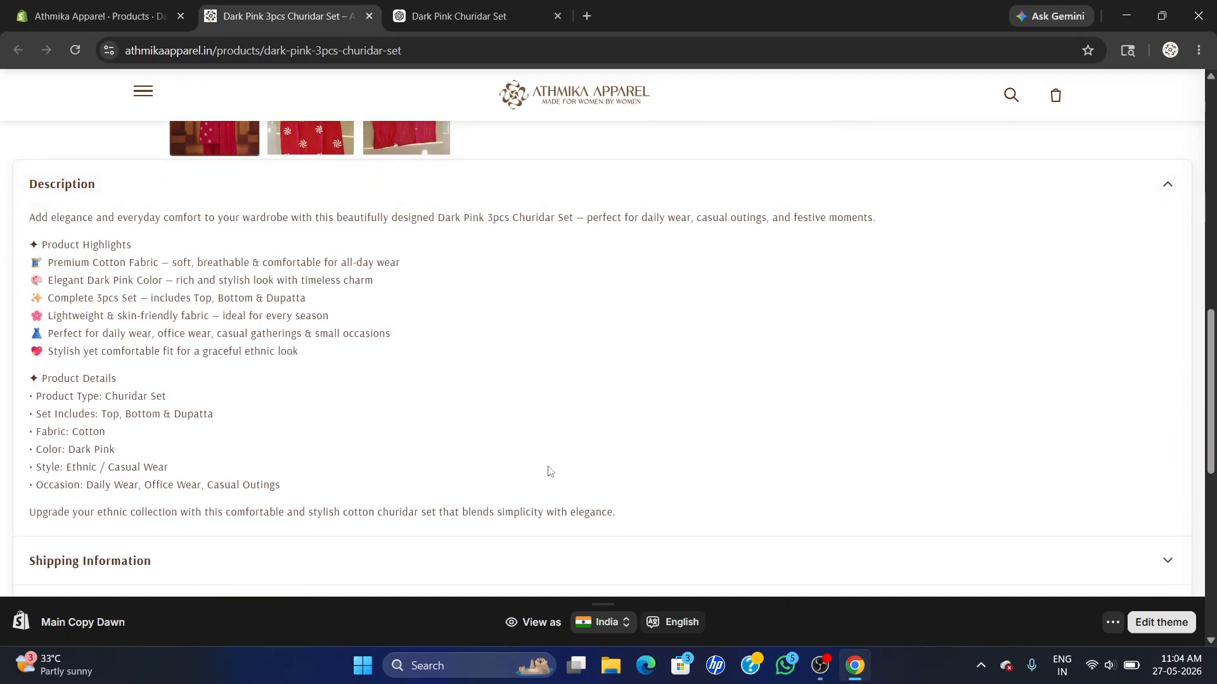
pyautogui.scroll(9, 507, 506)
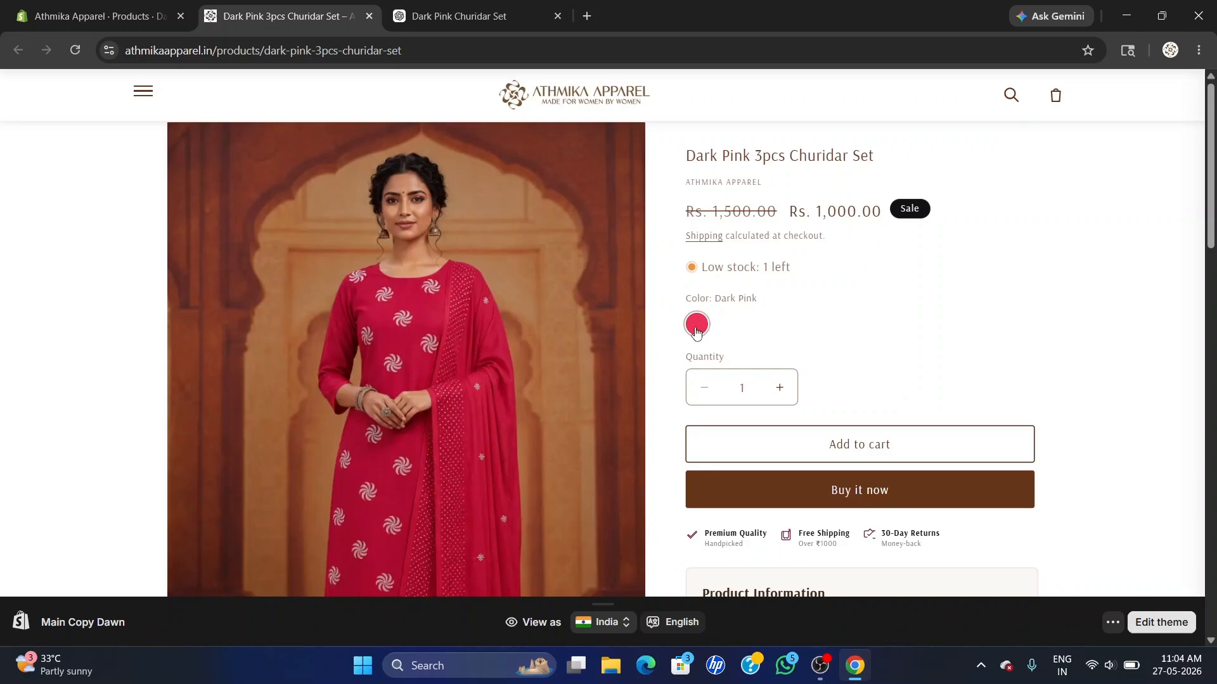
pyautogui.tripleClick(796, 263)
pyautogui.click(811, 329)
pyautogui.scroll(-2, 850, 247)
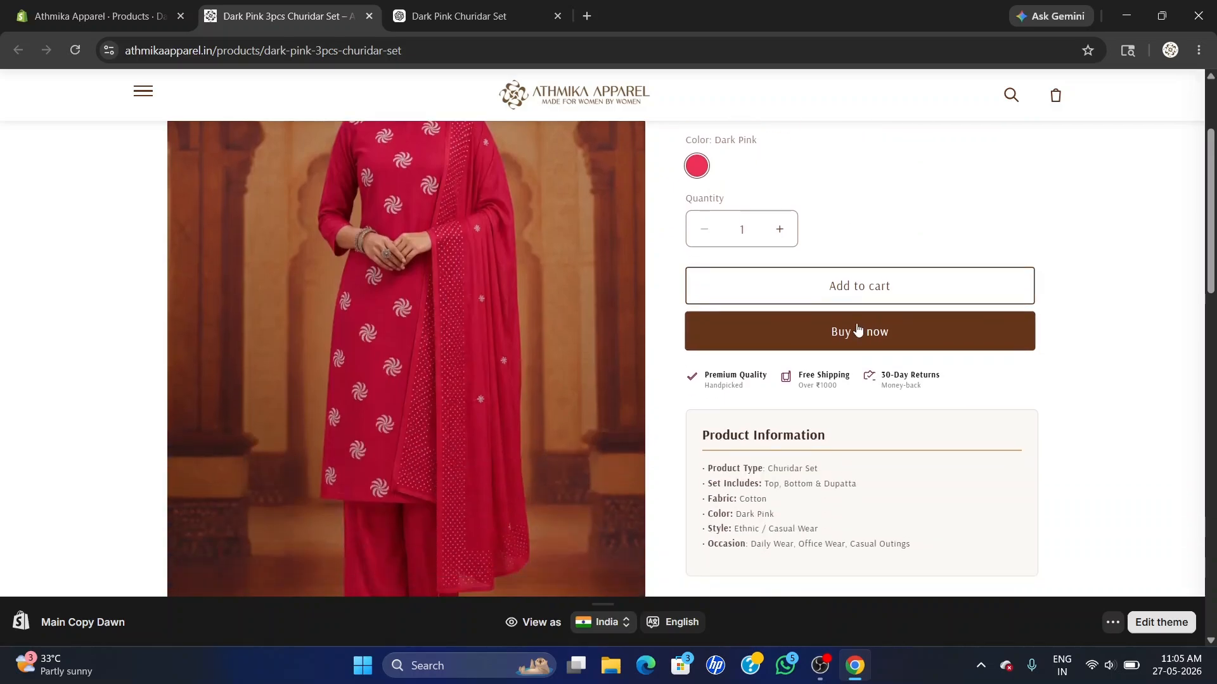
pyautogui.hotkey('ctrl', '1')
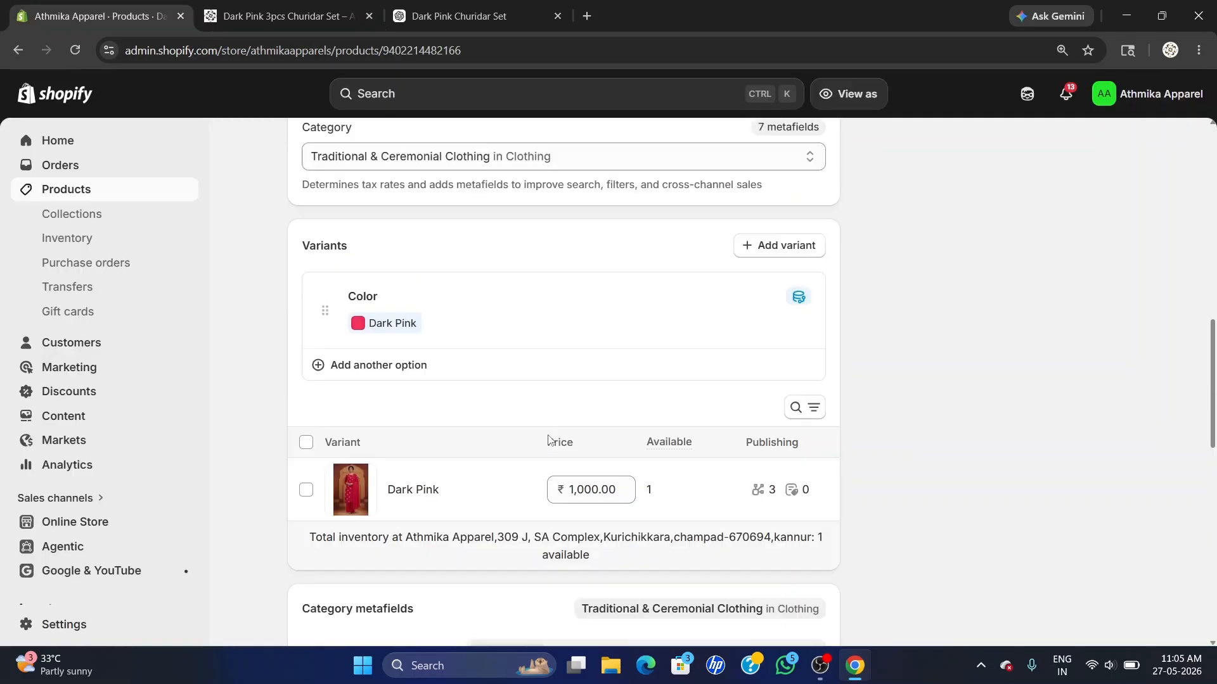
pyautogui.scroll(10, 547, 433)
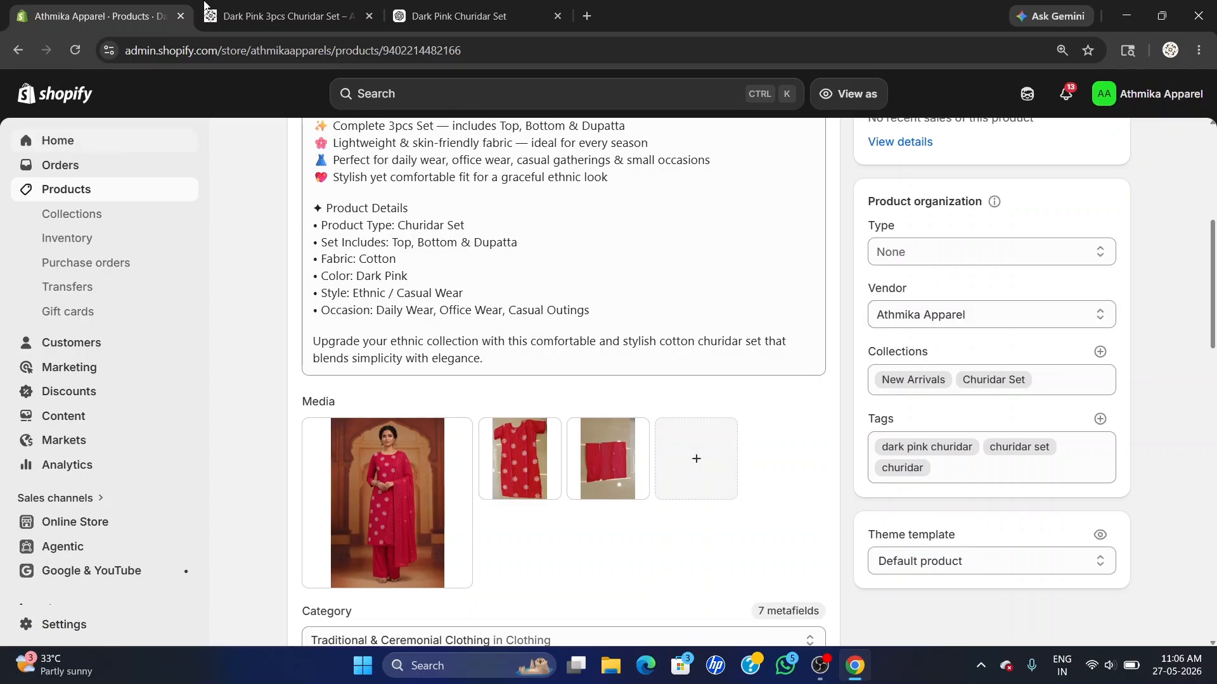
# View the second and third product images in the storefront page's gallery
pyautogui.click(285, 16)
pyautogui.scroll(-5, 424, 451)
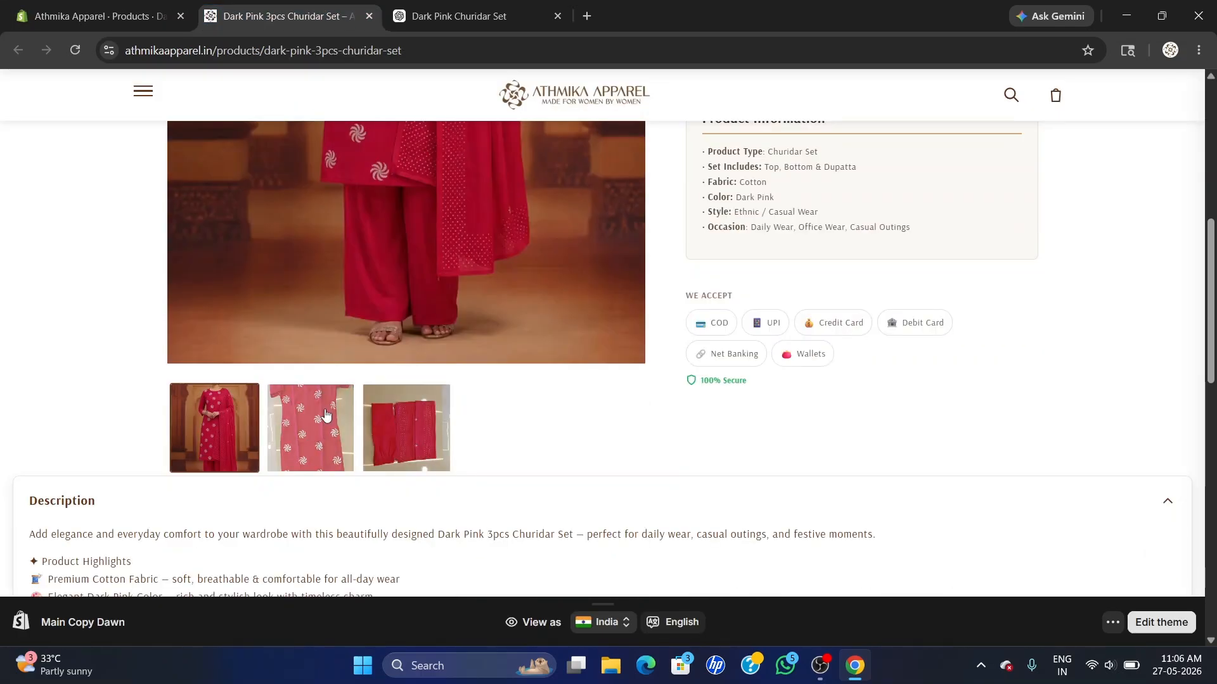
pyautogui.click(311, 431)
pyautogui.scroll(-5, 307, 413)
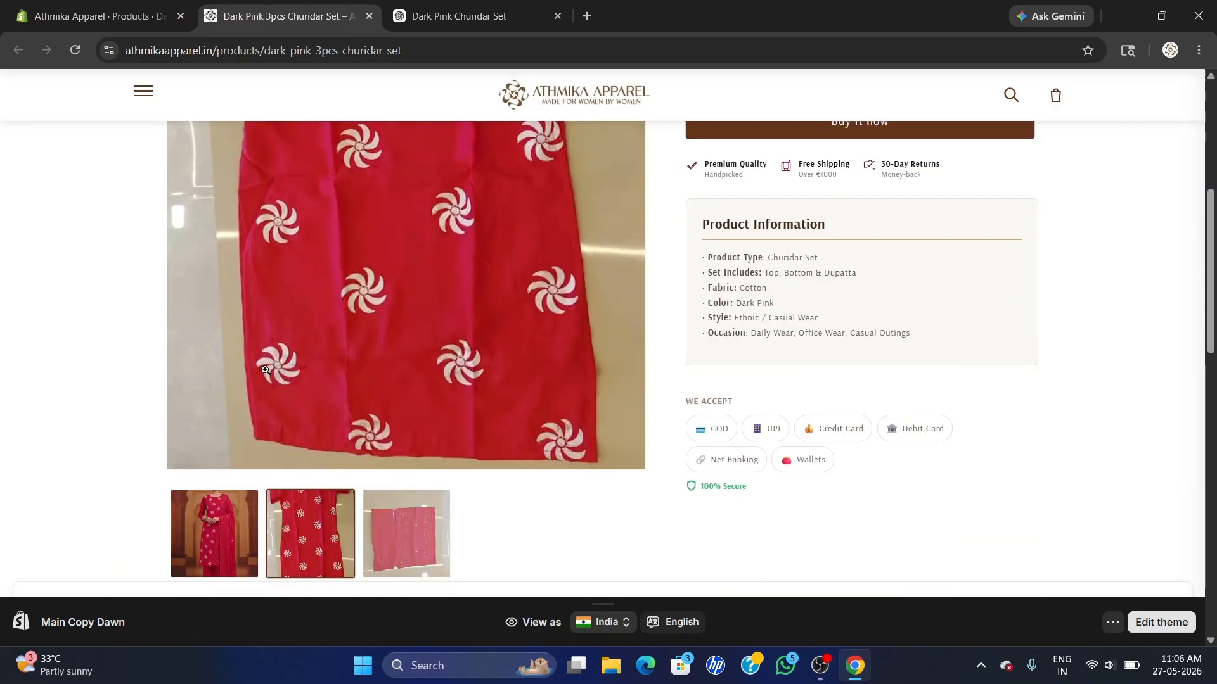
pyautogui.click(422, 526)
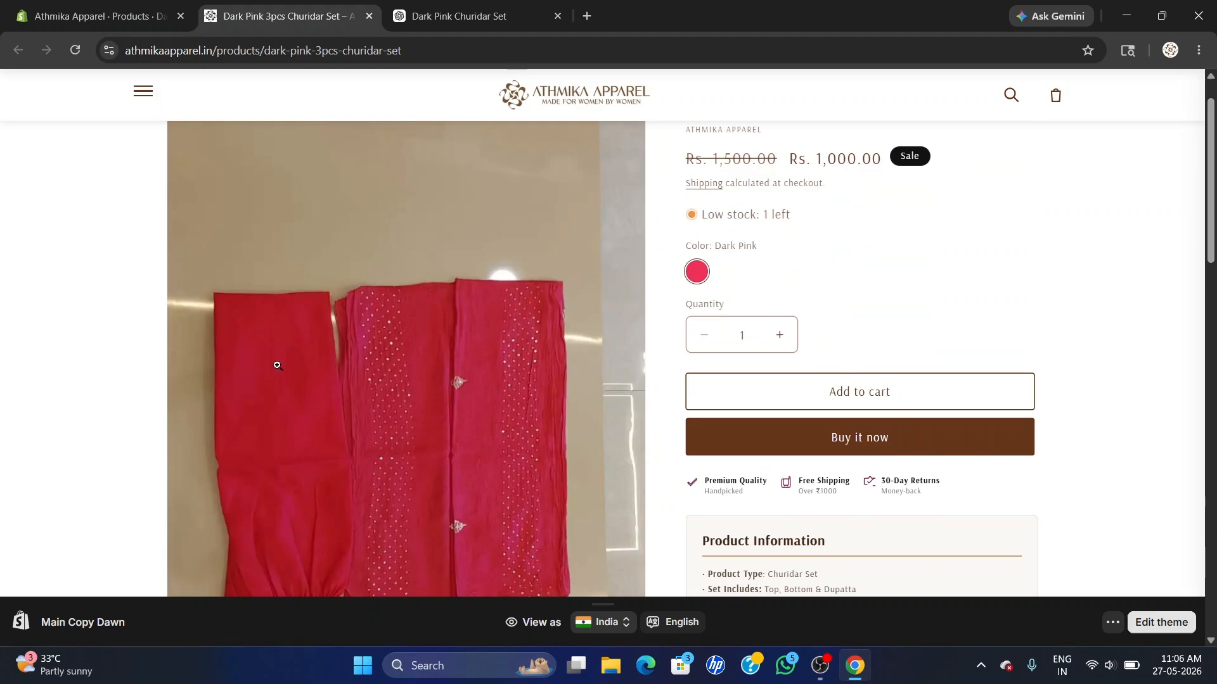
pyautogui.scroll(-6, 361, 439)
pyautogui.scroll(5, 626, 436)
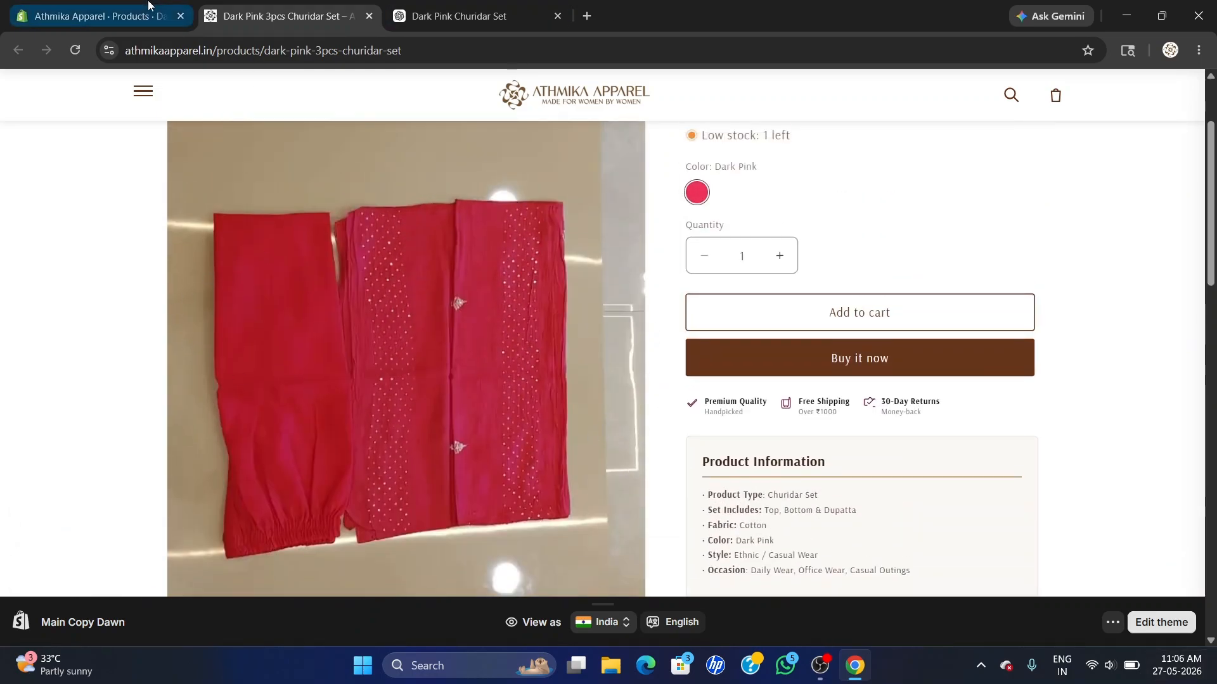
# Return to the product's admin page and review its color variant, description, media, collections and tags
pyautogui.click(95, 16)
pyautogui.scroll(-6, 435, 402)
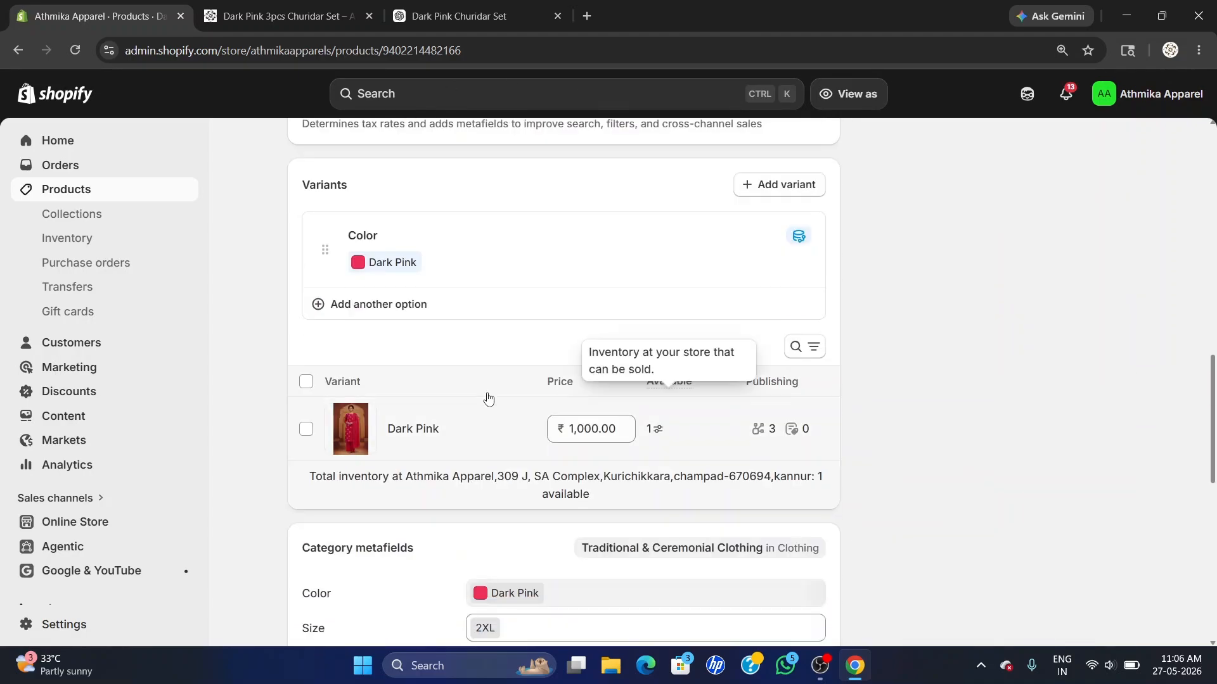
pyautogui.scroll(9, 687, 306)
pyautogui.scroll(5, 736, 183)
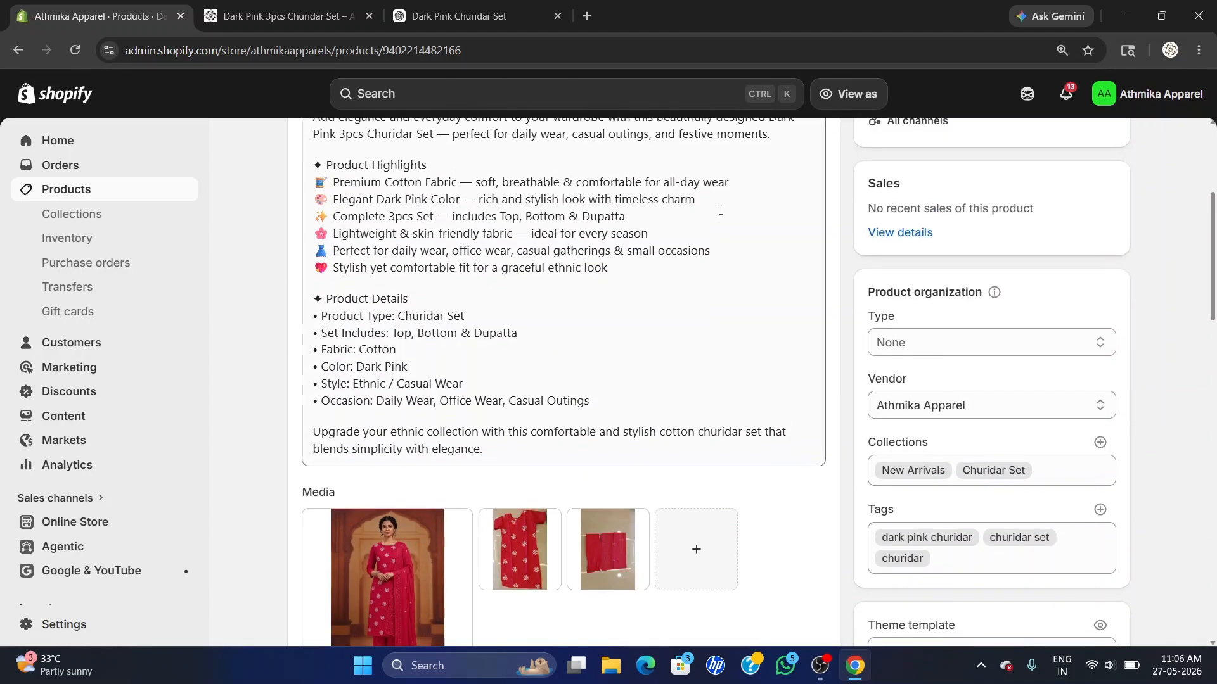